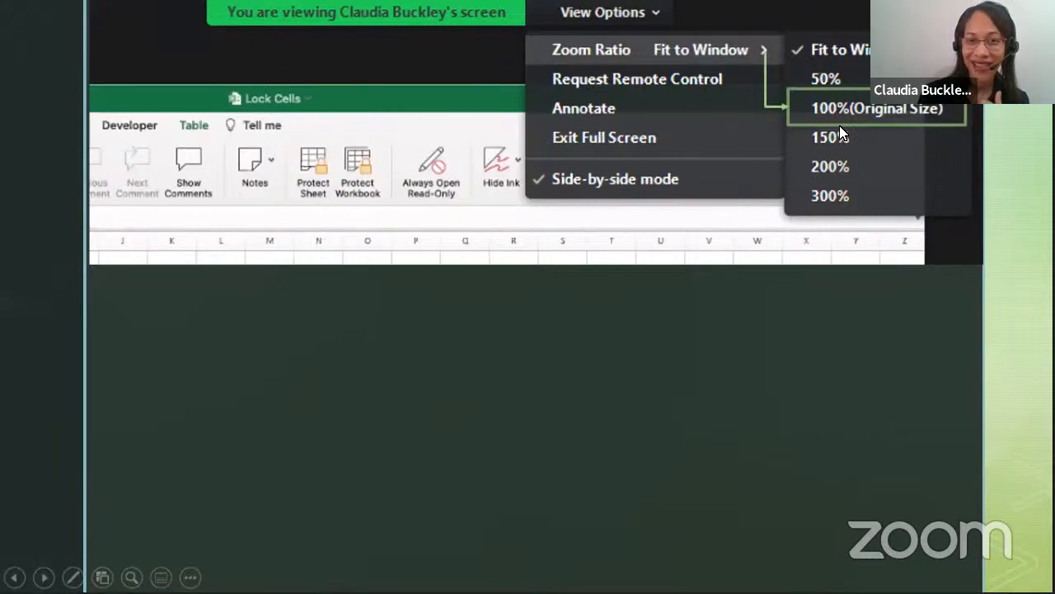
left_click(575, 277)
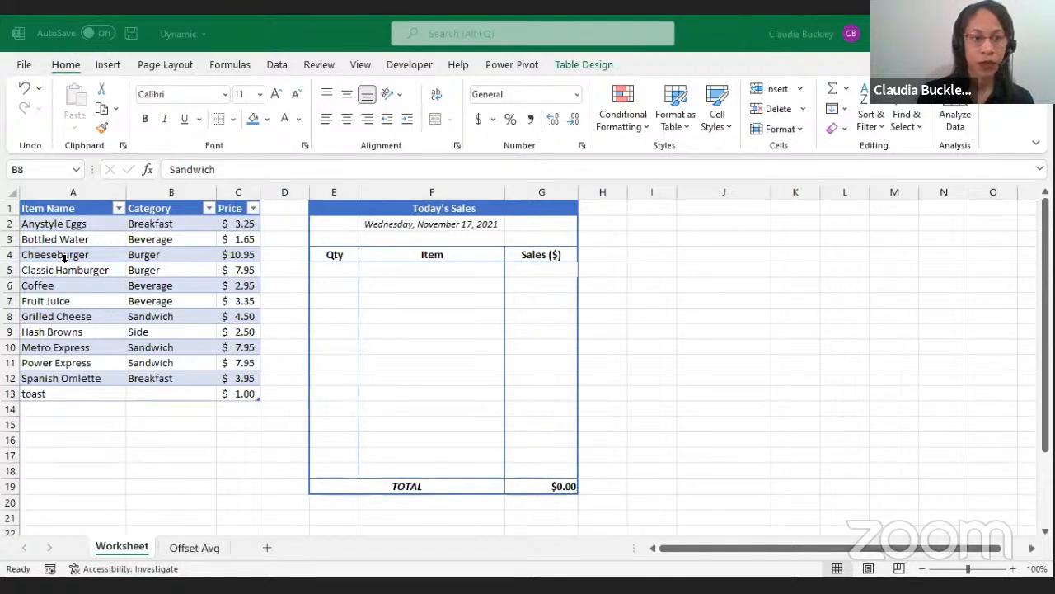
left_click(66, 196)
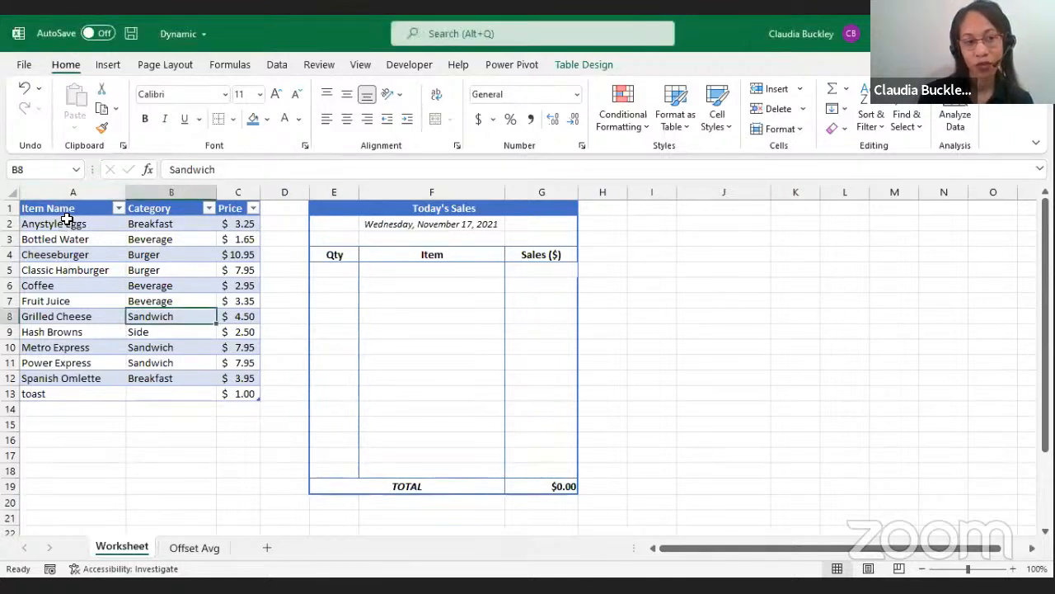
left_click(66, 221)
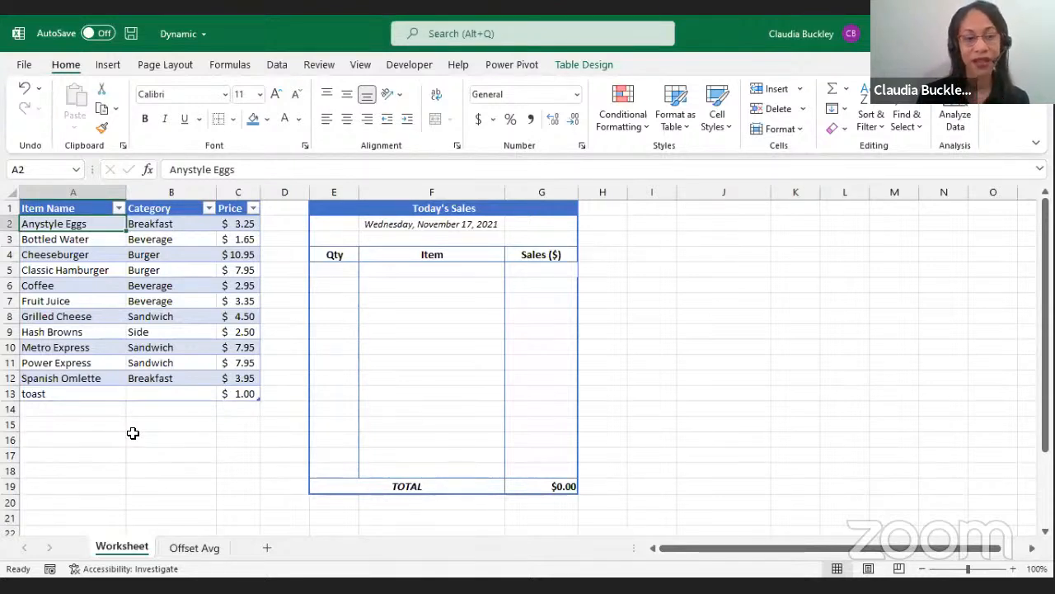
key("Right")
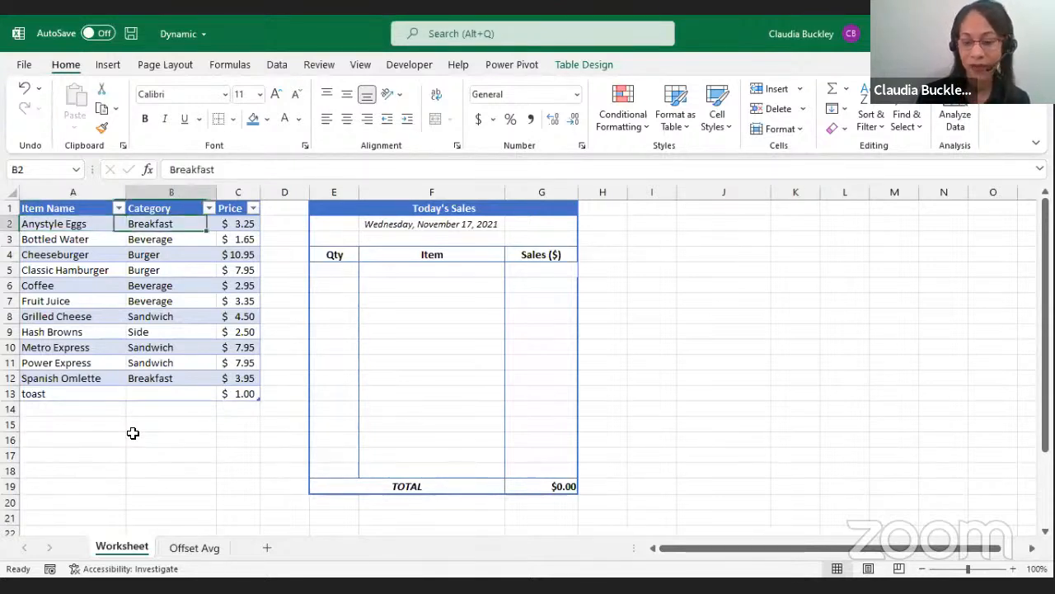
key("Right")
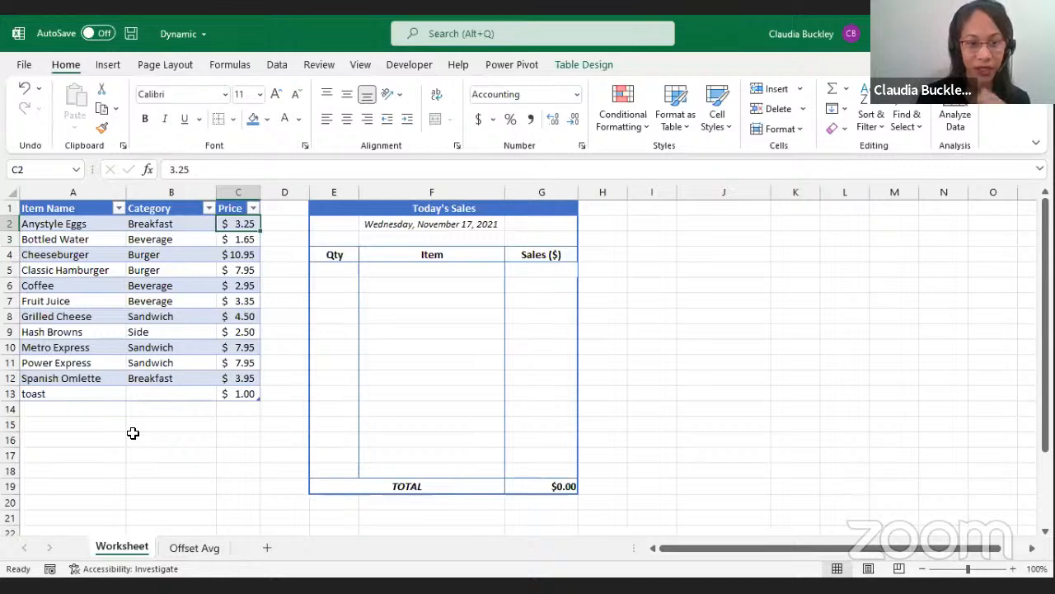
Delete the toast row from the end of the menu table.
left_click(28, 393)
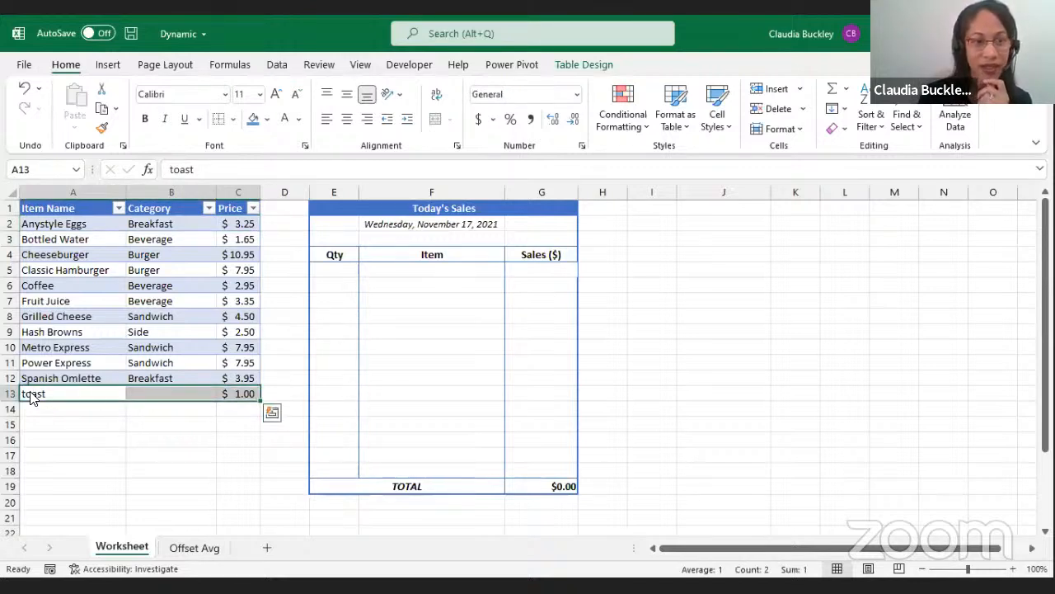
right_click(95, 301)
mouse_move(95, 297)
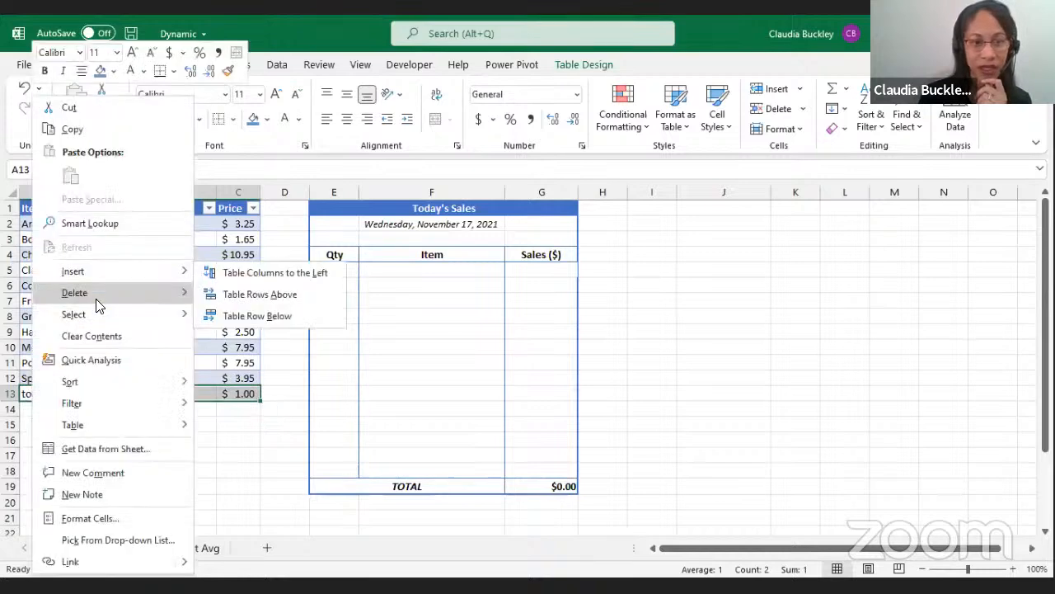
left_click(215, 315)
left_click(190, 421)
left_click(165, 300)
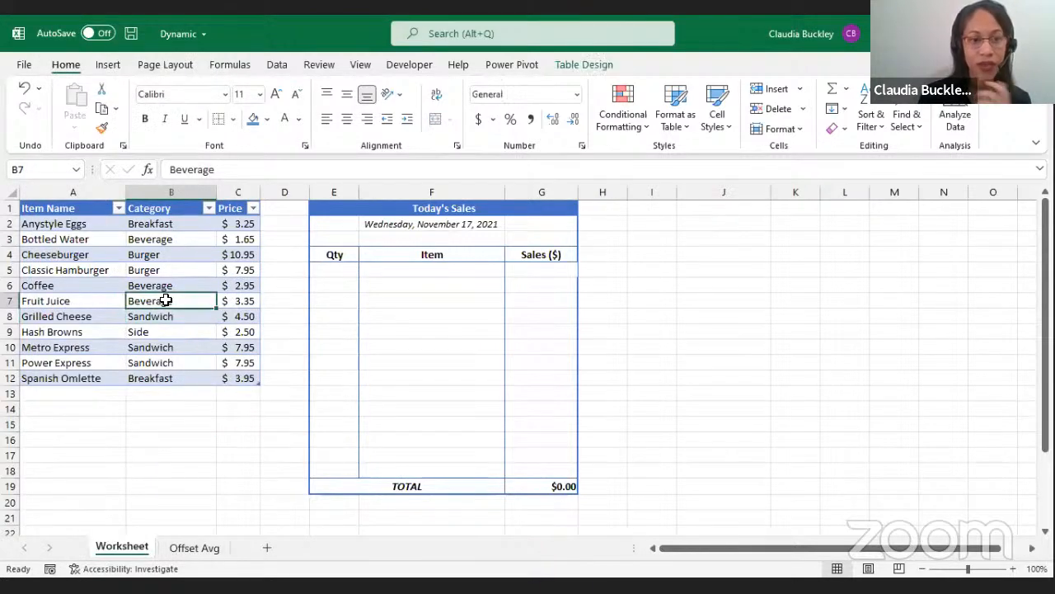
Check the menu table's name and examine its item names and full data range.
left_click(582, 66)
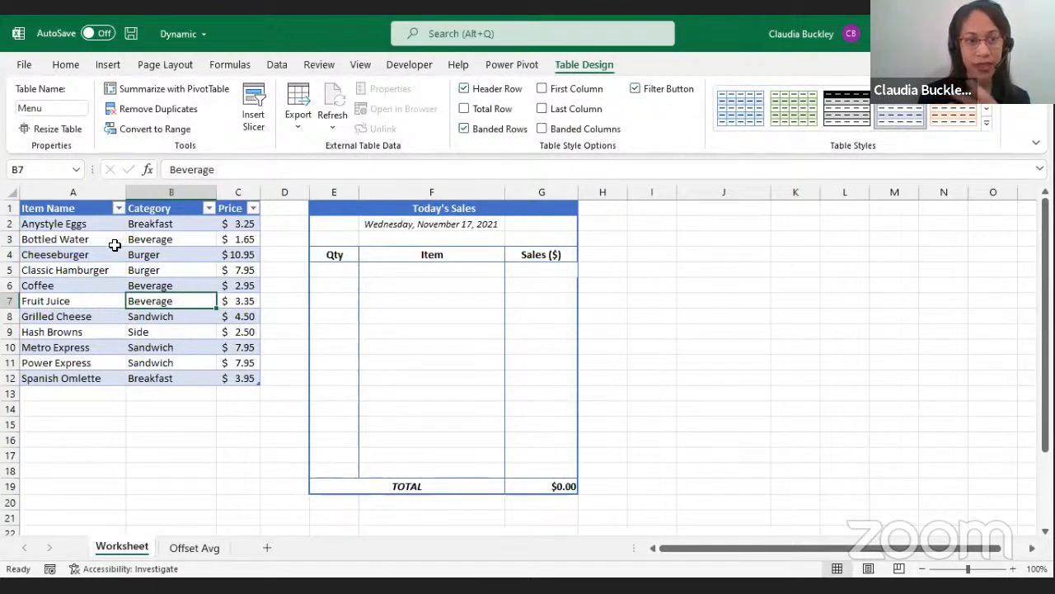
left_click(66, 64)
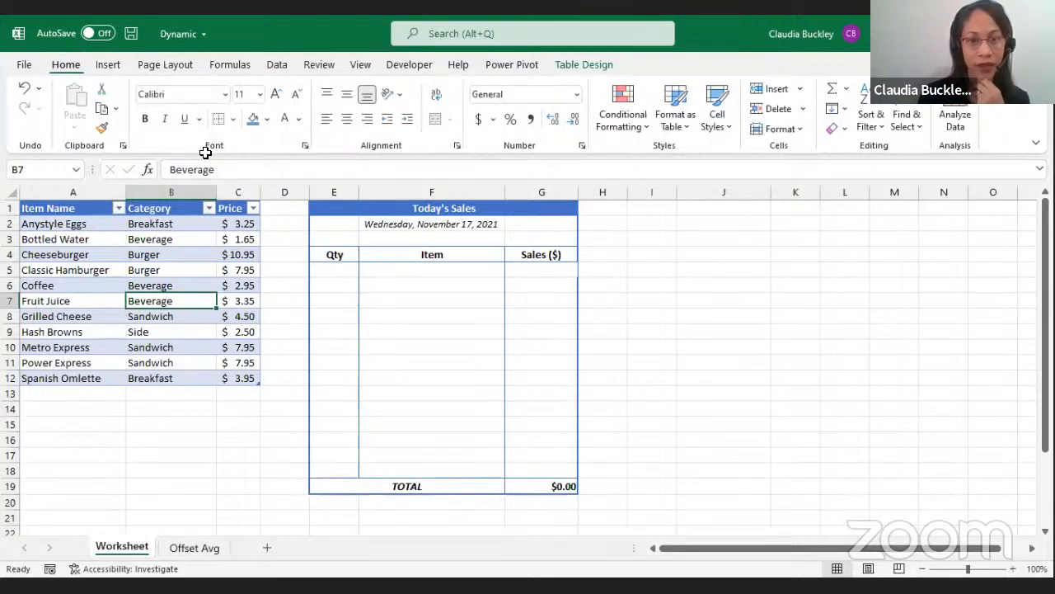
left_click(405, 275)
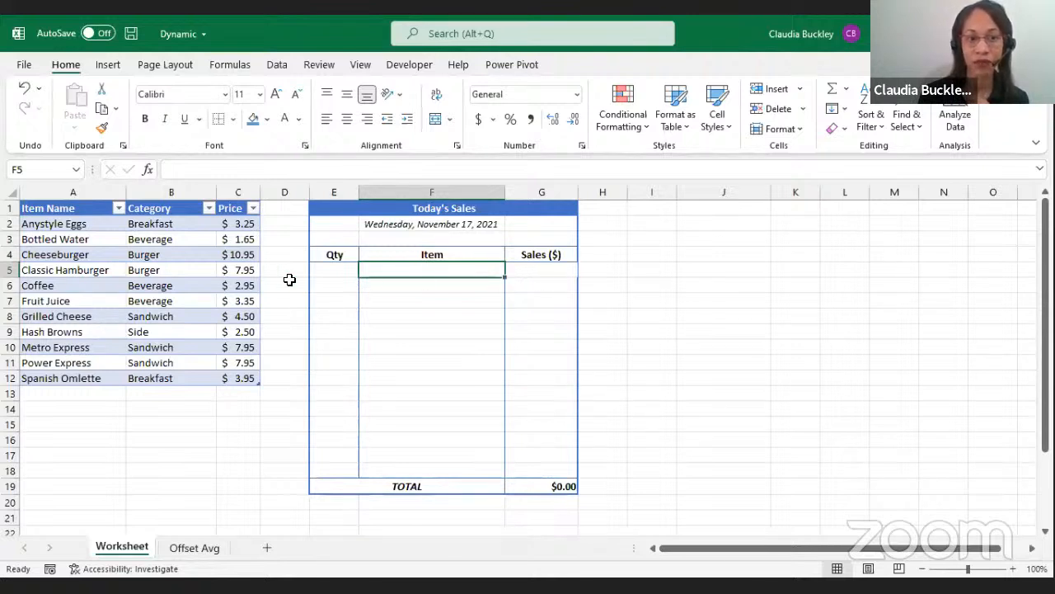
left_click_drag(80, 224, 80, 379)
left_click(480, 273)
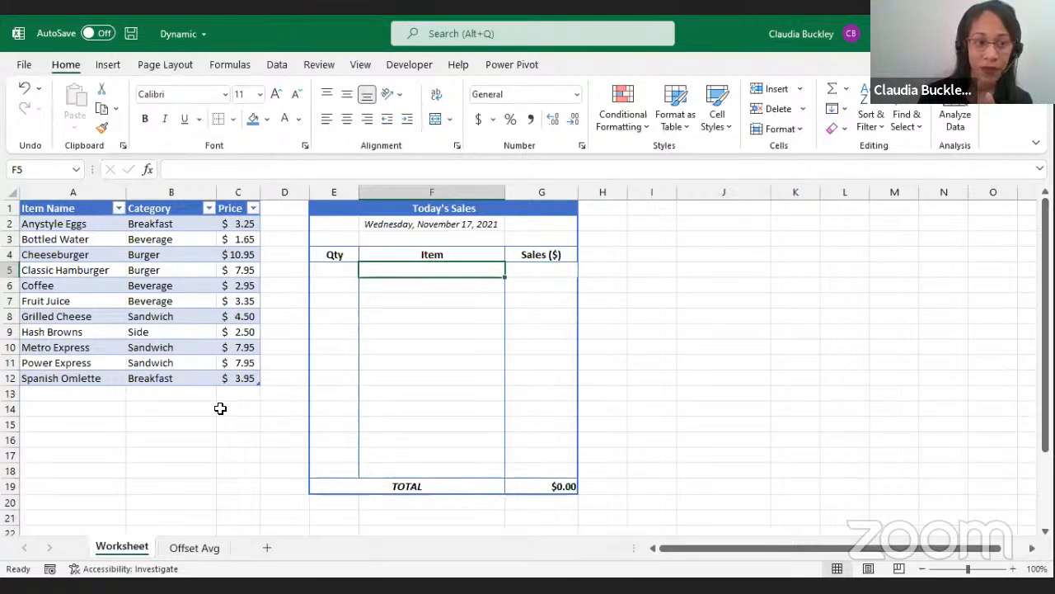
left_click_drag(51, 223, 225, 378)
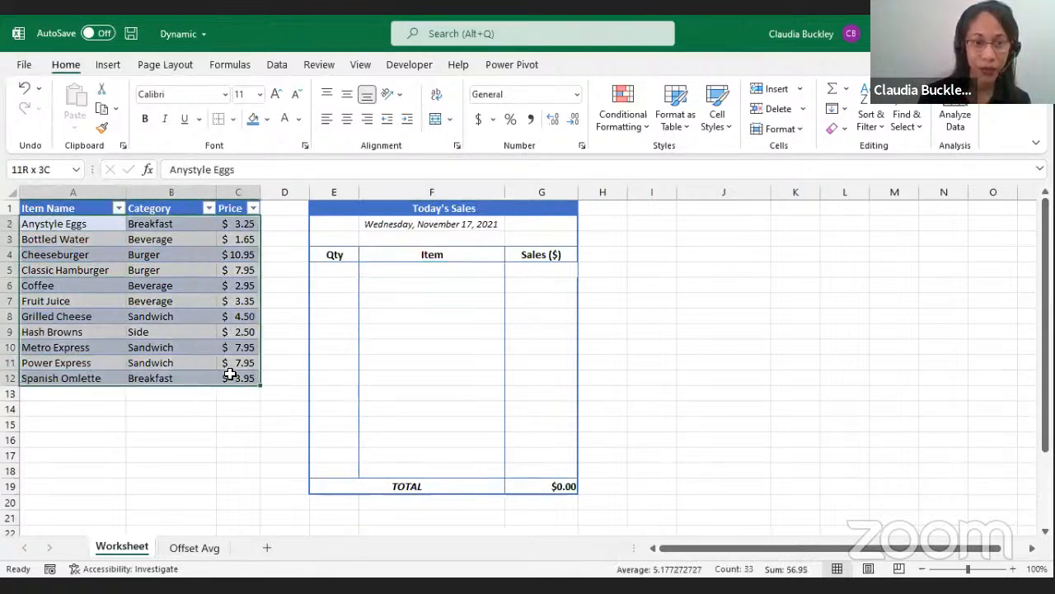
Begin a FILTER formula in cell F5 of the Today's Sales form, using the Menu table as its array.
left_click(400, 273)
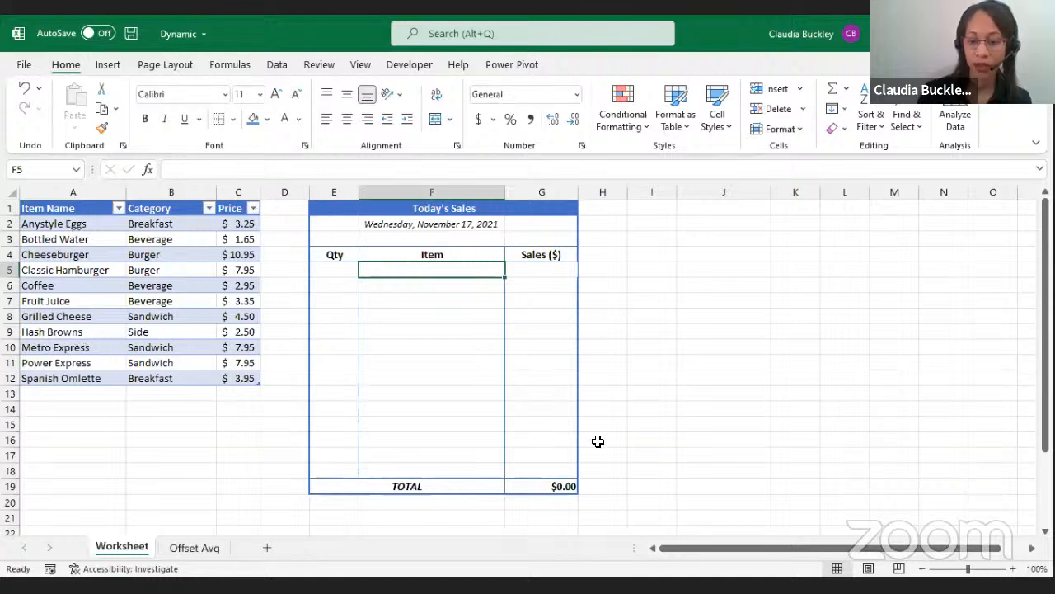
type("=filter")
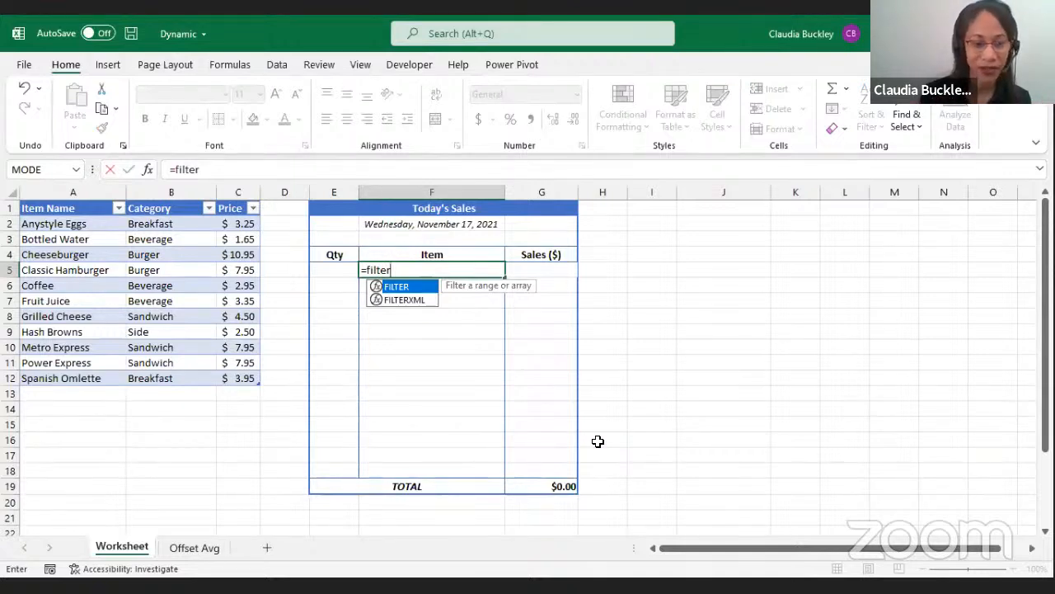
key("Tab")
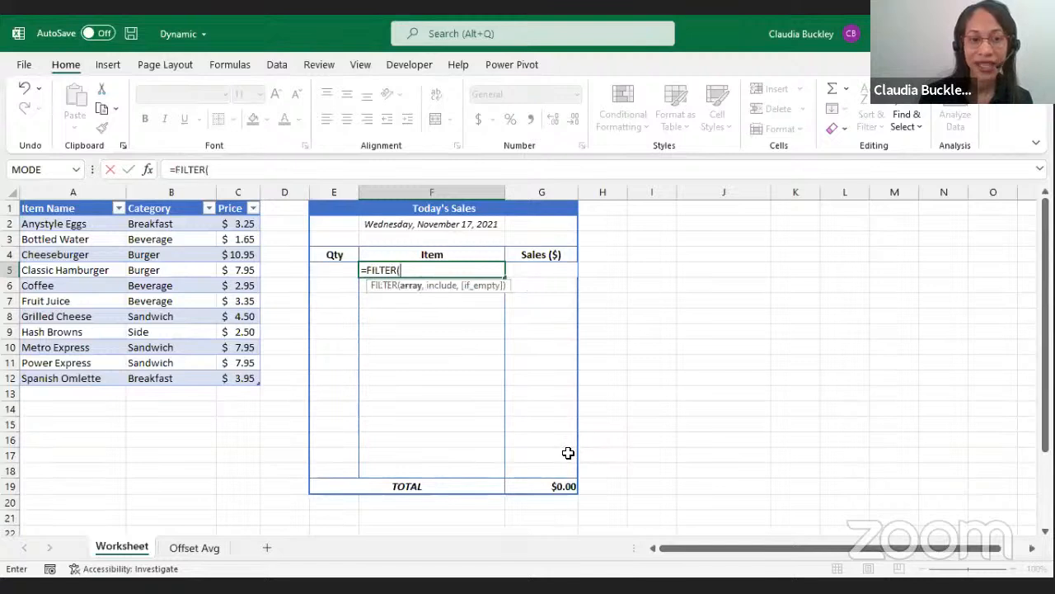
type("me")
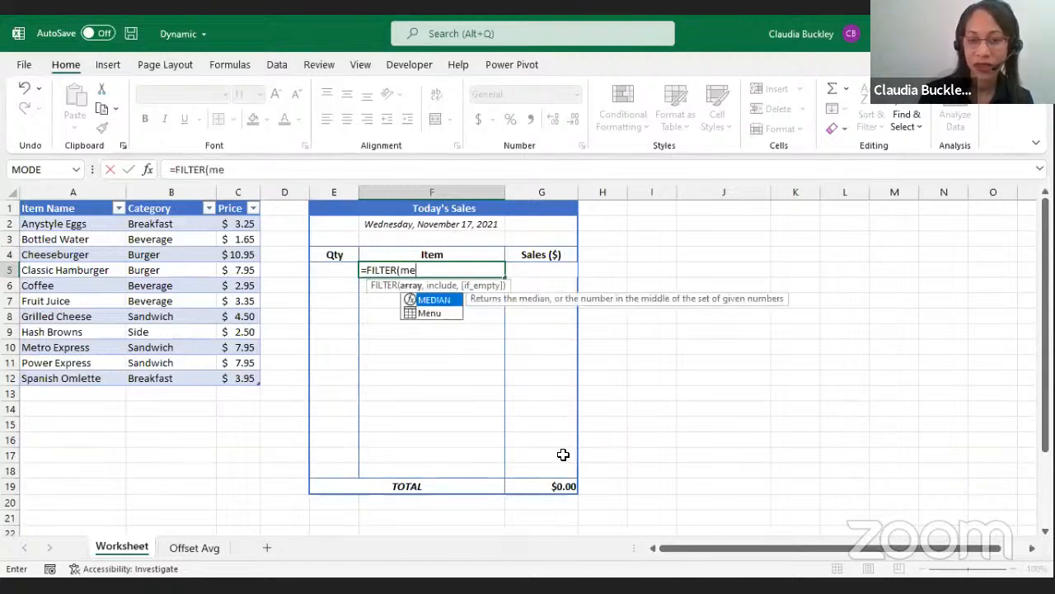
key("Down")
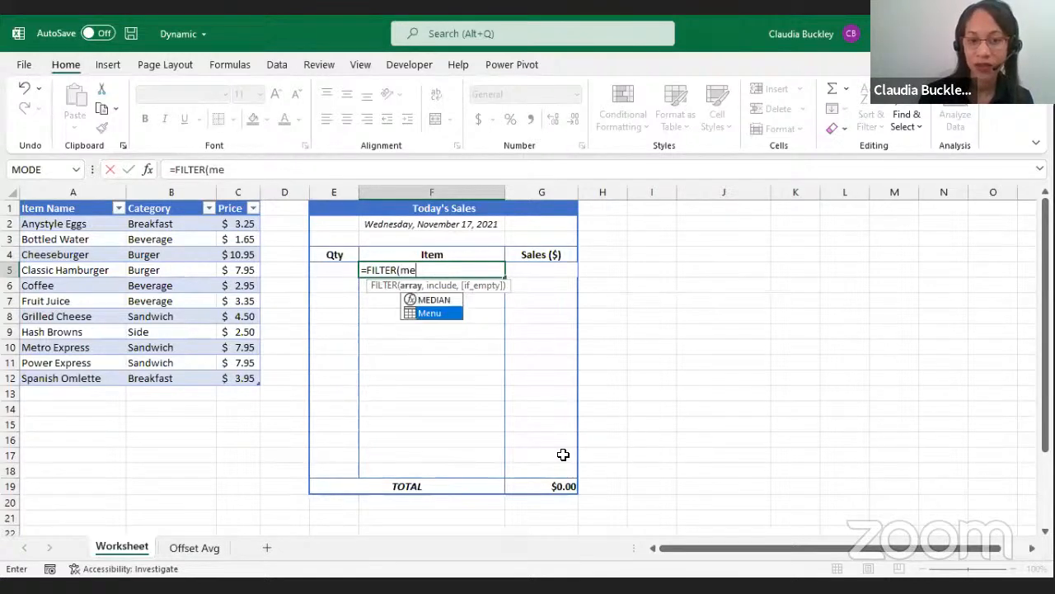
key("Tab")
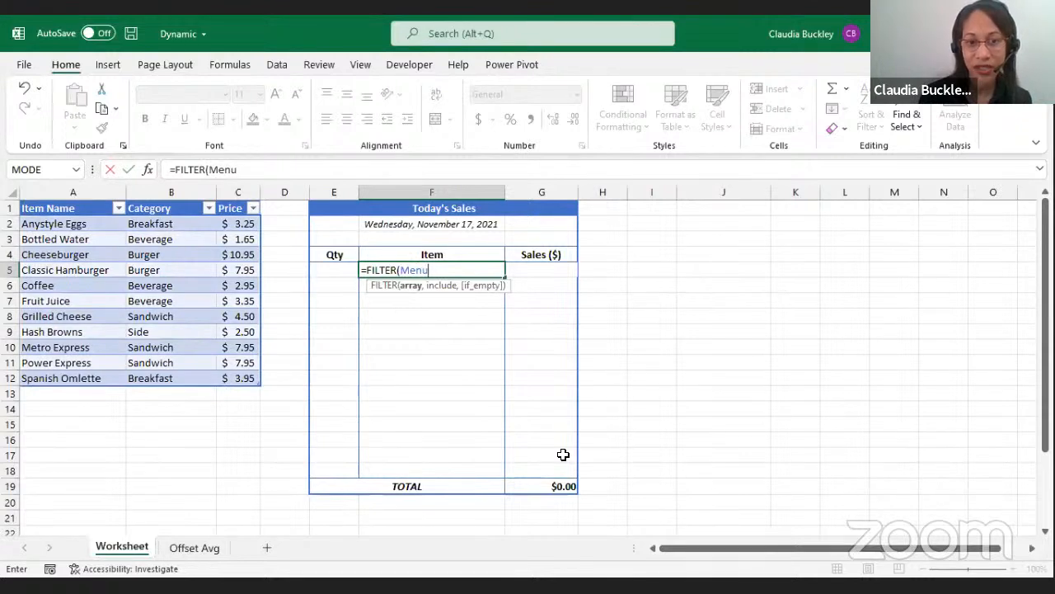
Complete the formula in F5 as =FILTER(Menu,{1,0,0}) so only the item name column is returned.
type(",")
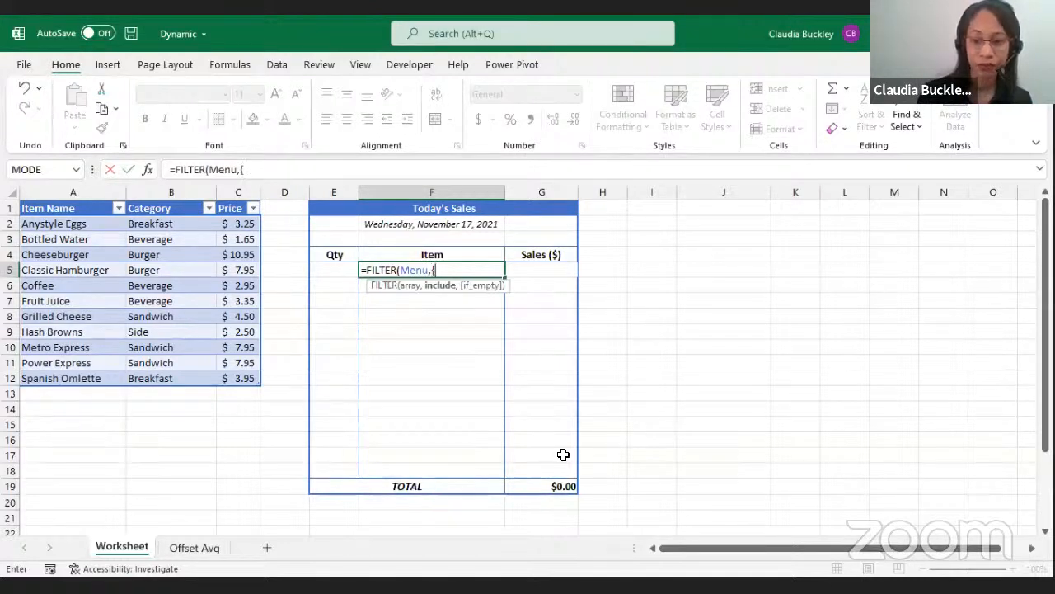
type("{")
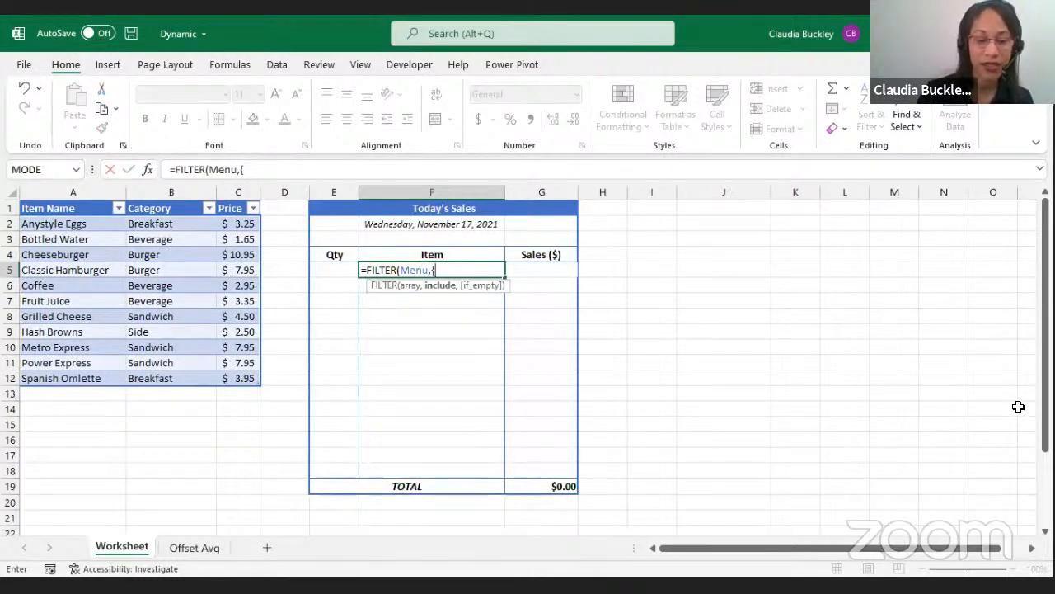
type("1,")
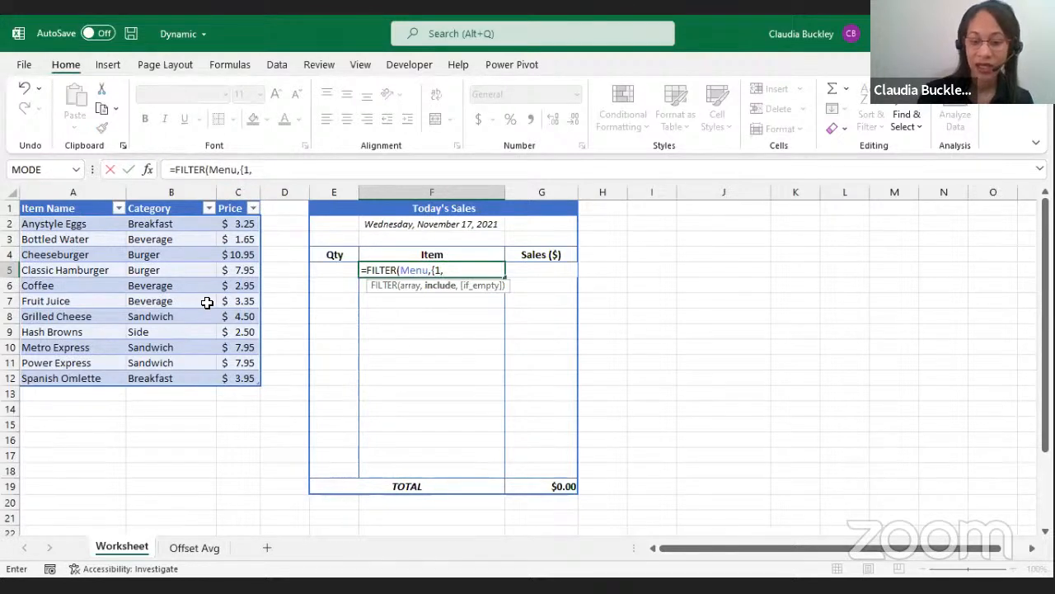
type("0")
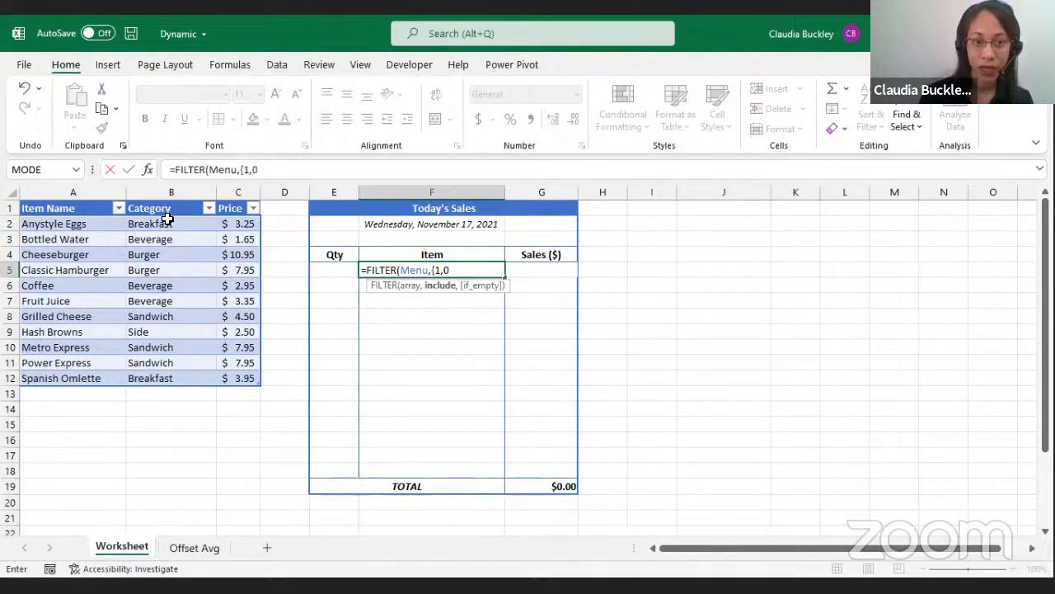
type(",")
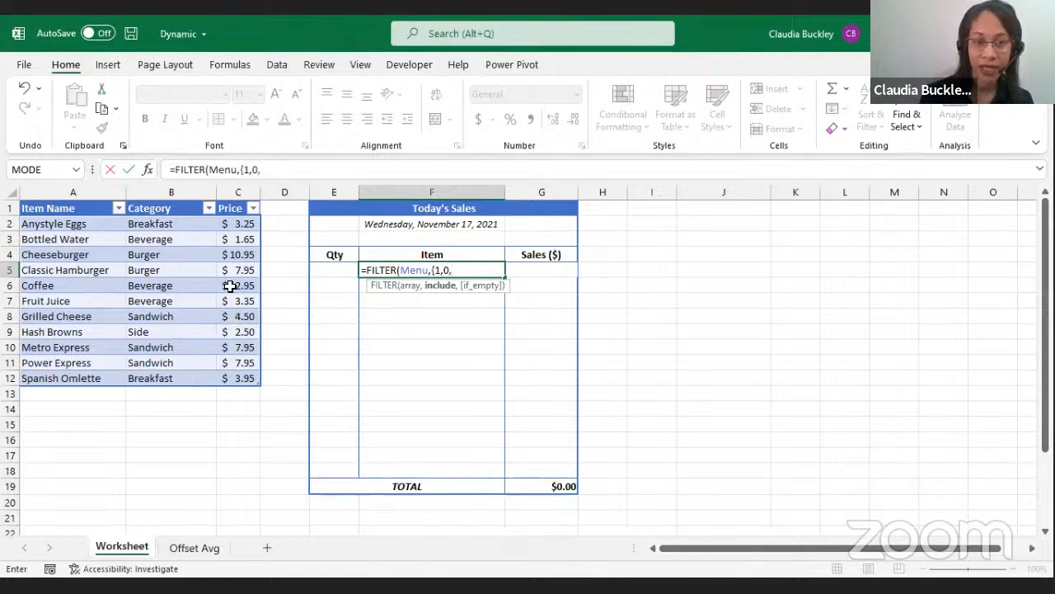
type("0")
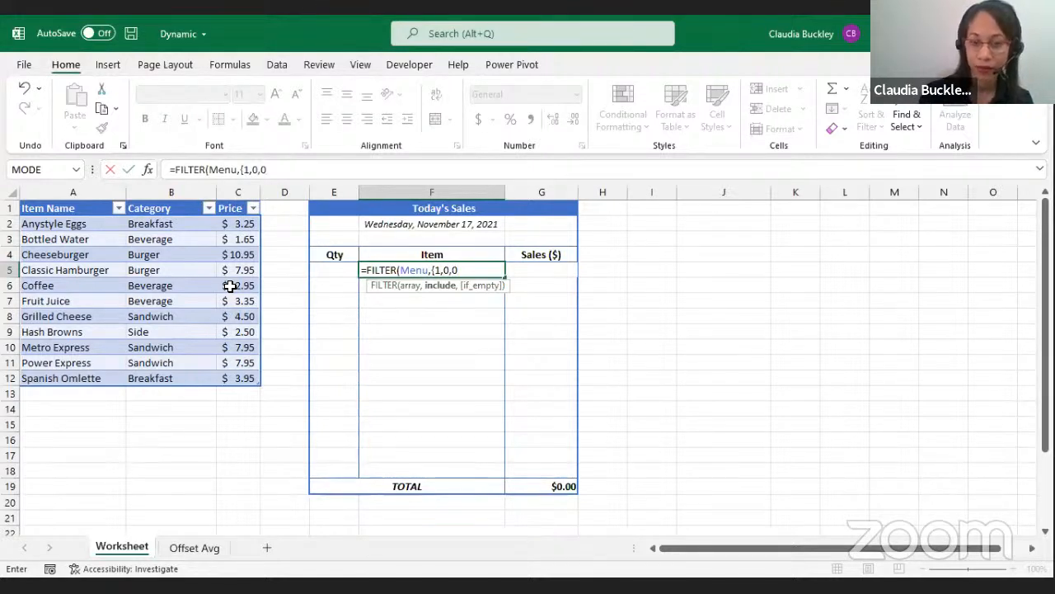
type("}")
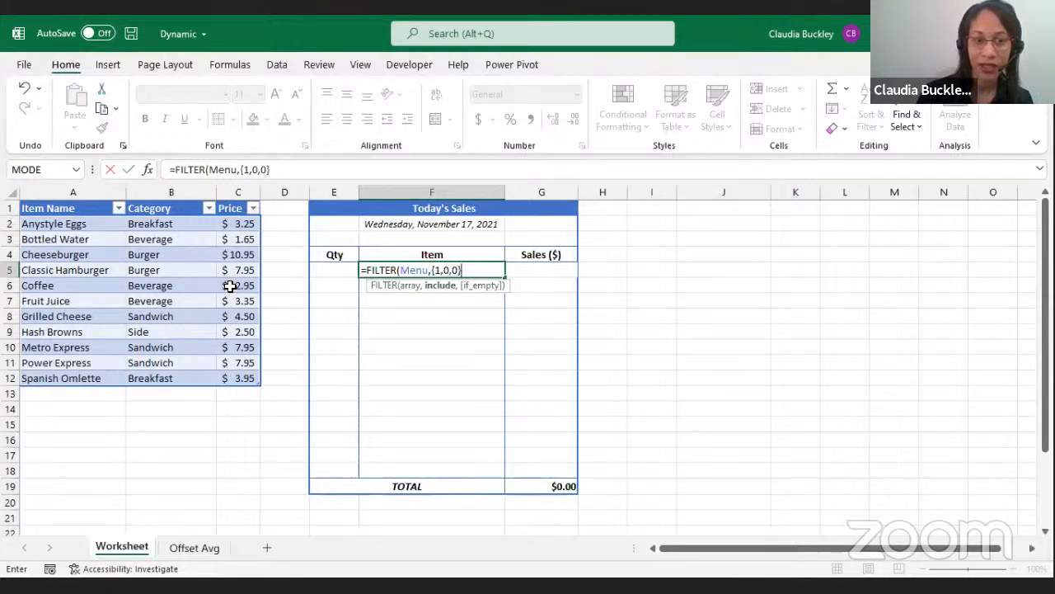
type(")")
key("Return")
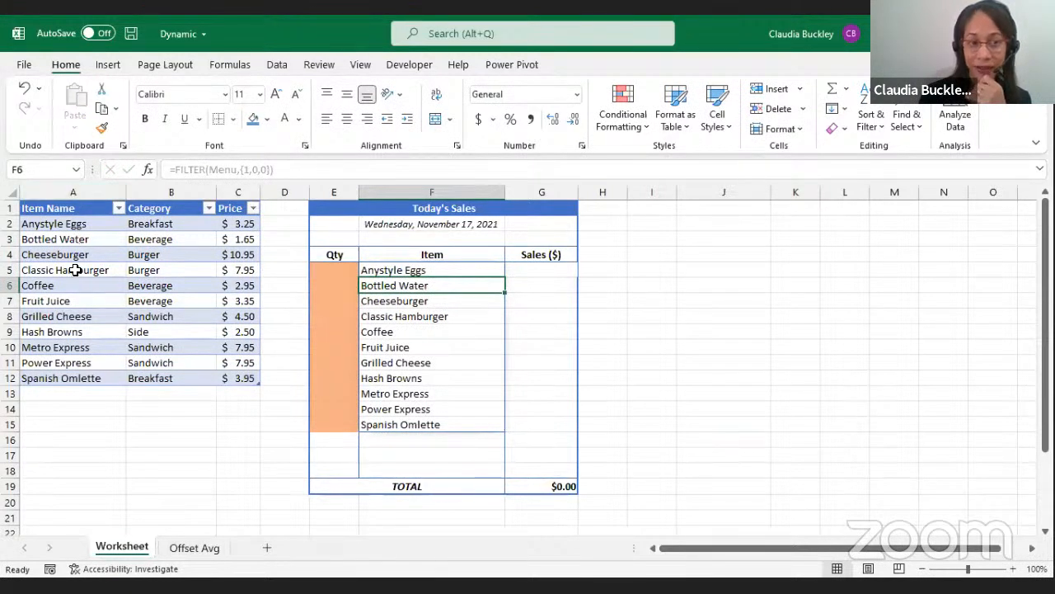
Inspect the formula of the conditional formatting rule on Qty cells E5:E15, and leave the rule editor without saving.
left_click_drag(337, 270, 336, 416)
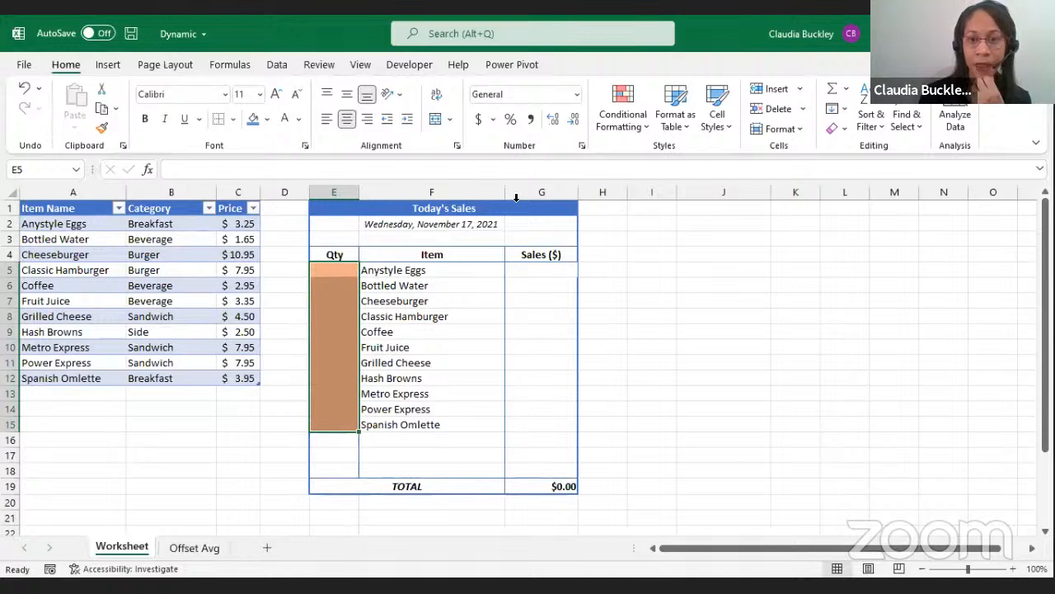
left_click(624, 124)
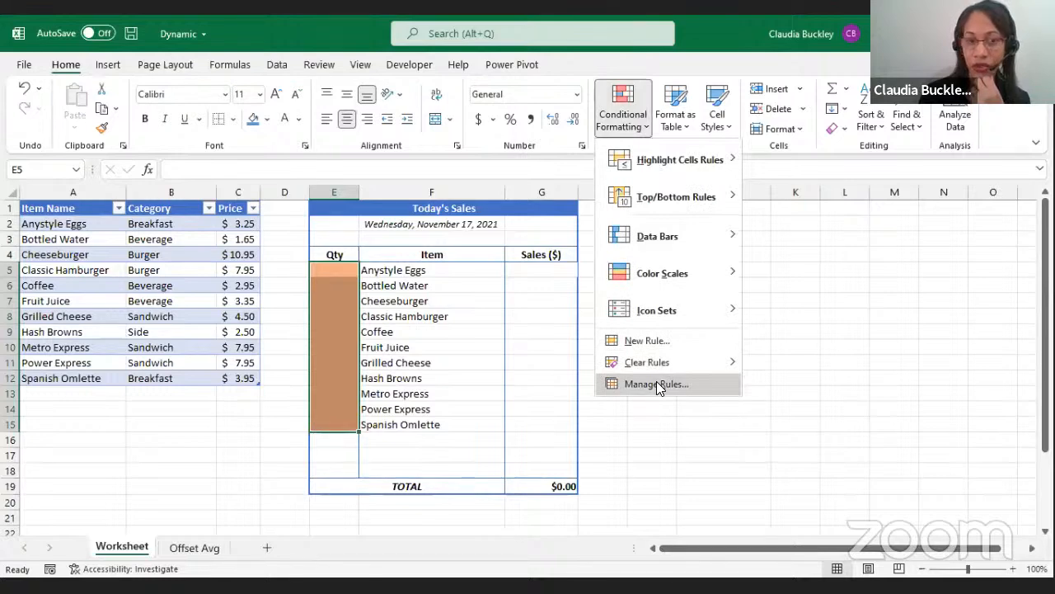
left_click(657, 384)
left_click(333, 153)
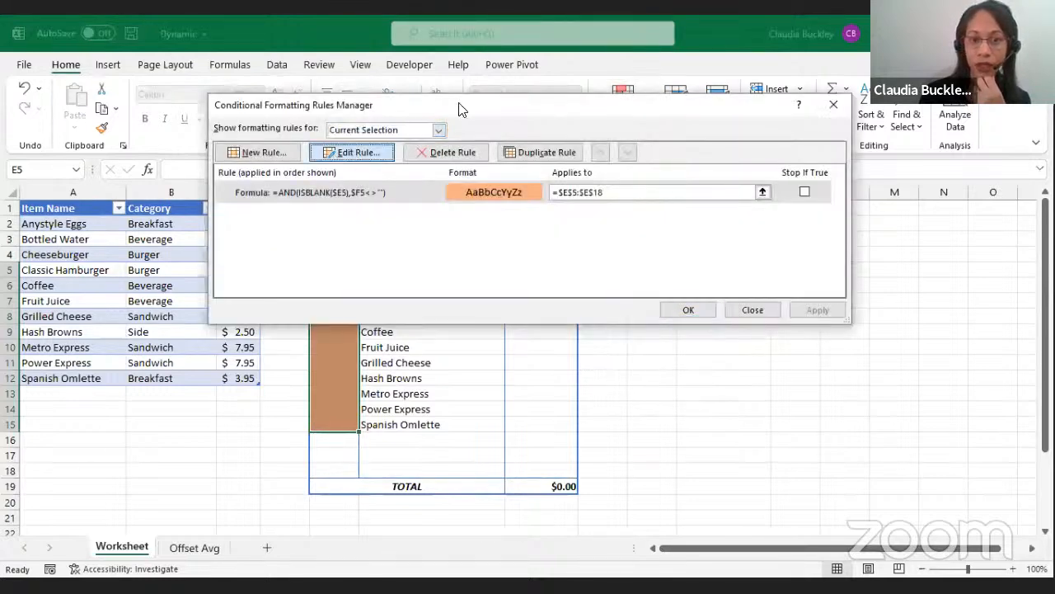
left_click_drag(506, 89, 668, 65)
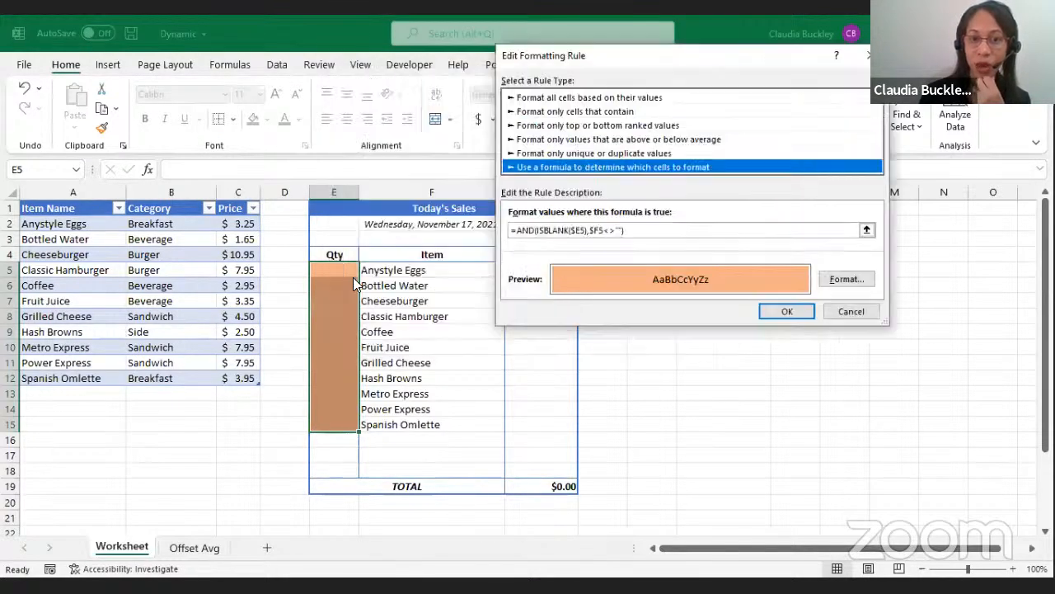
left_click_drag(601, 65, 632, 118)
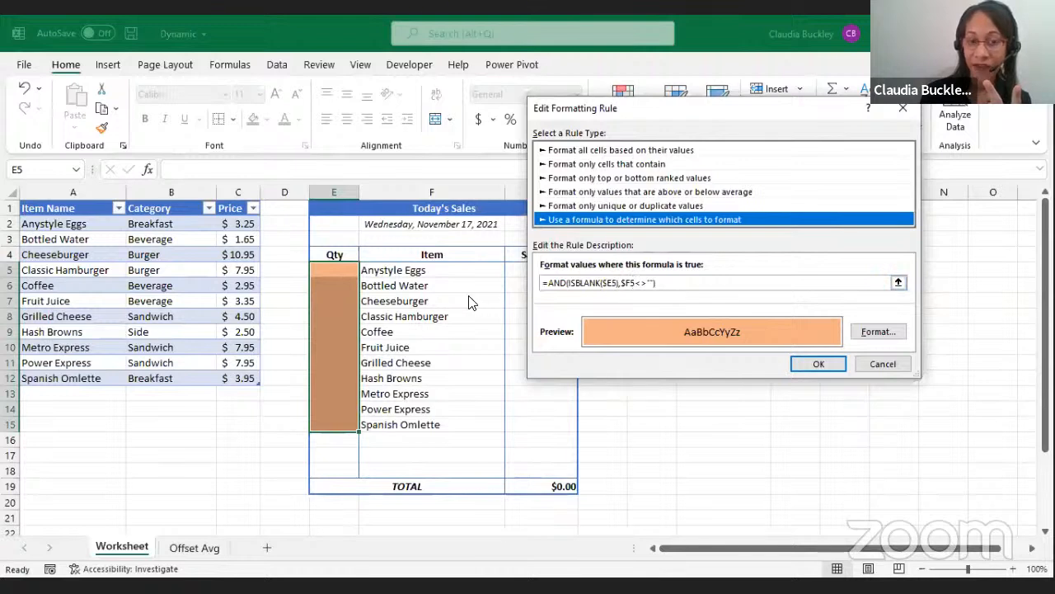
left_click(643, 283)
type(">")
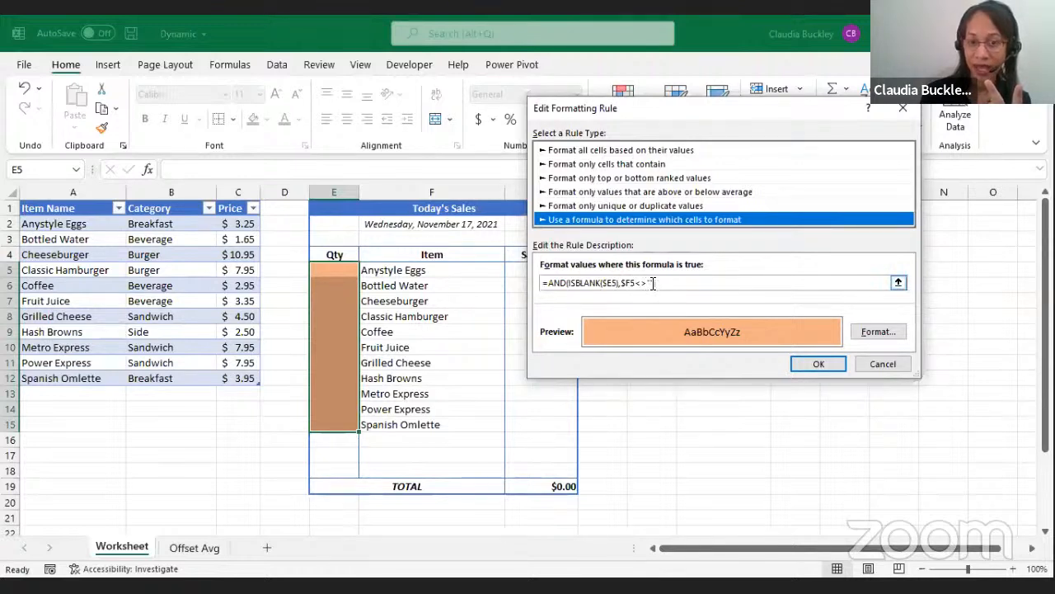
type("\"\")")
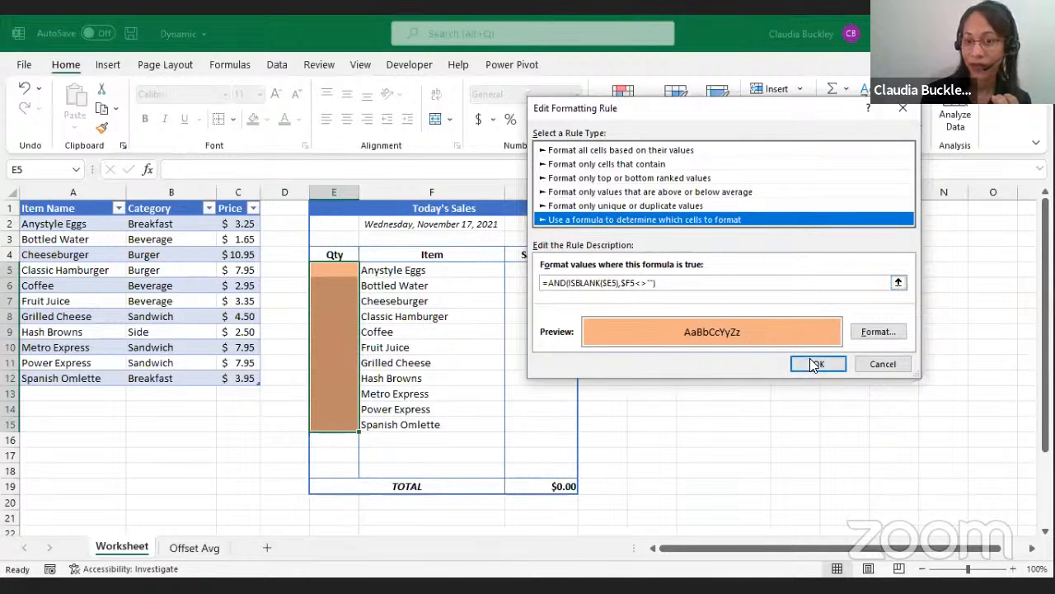
left_click(884, 366)
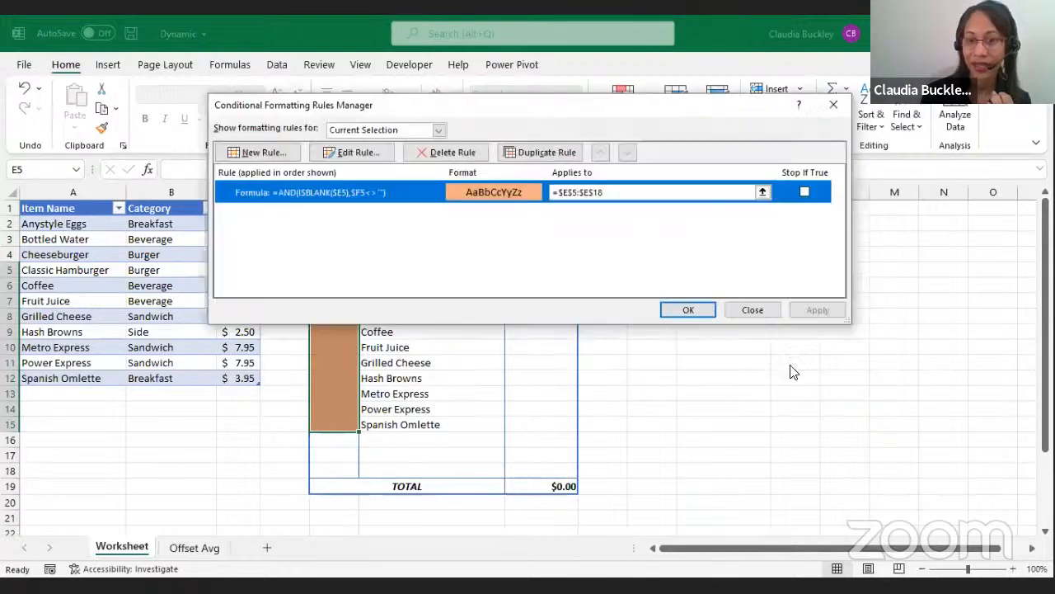
Close the rules manager and begin an XLOOKUP formula in Sales cell G5 with the spilled item list F5# as lookup value.
left_click(750, 310)
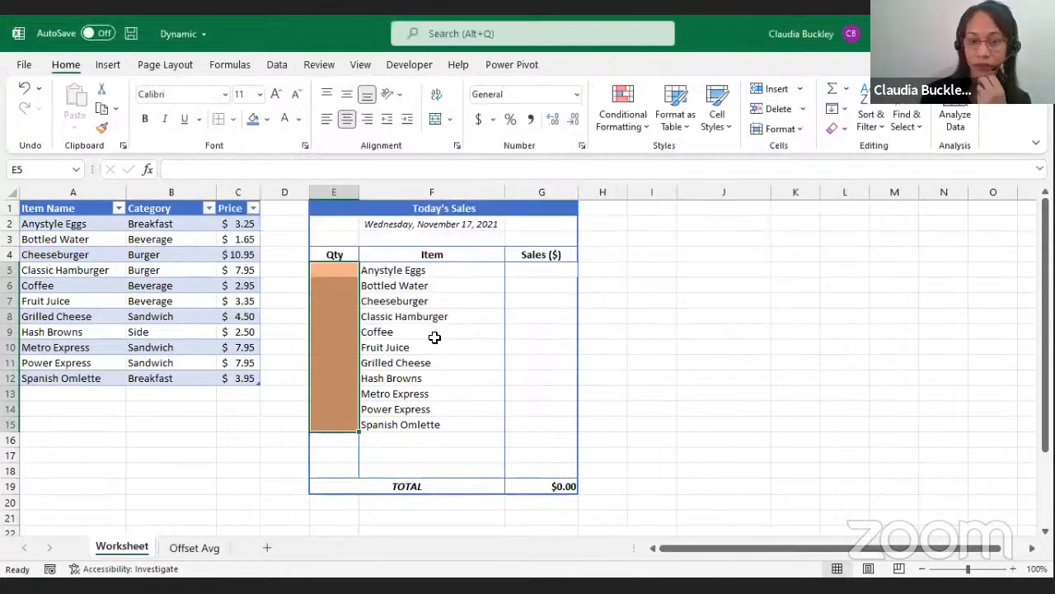
left_click(419, 271)
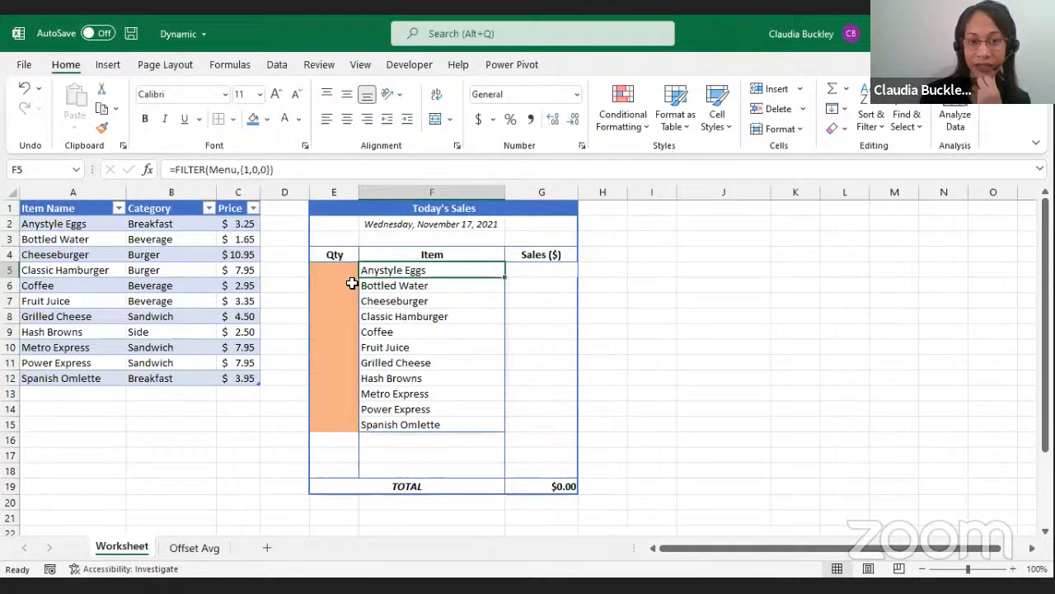
left_click(519, 269)
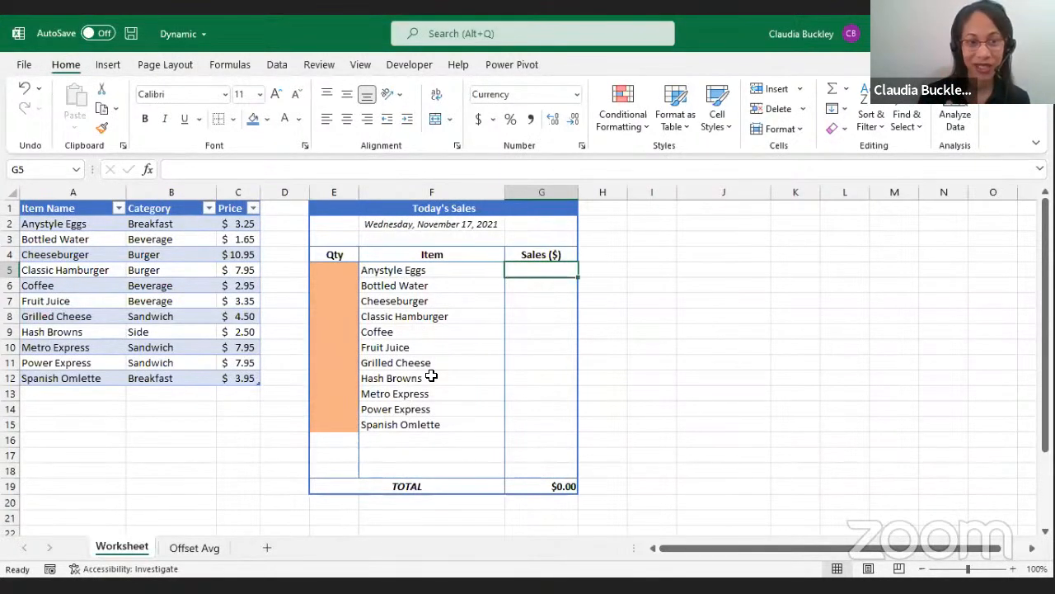
type("=")
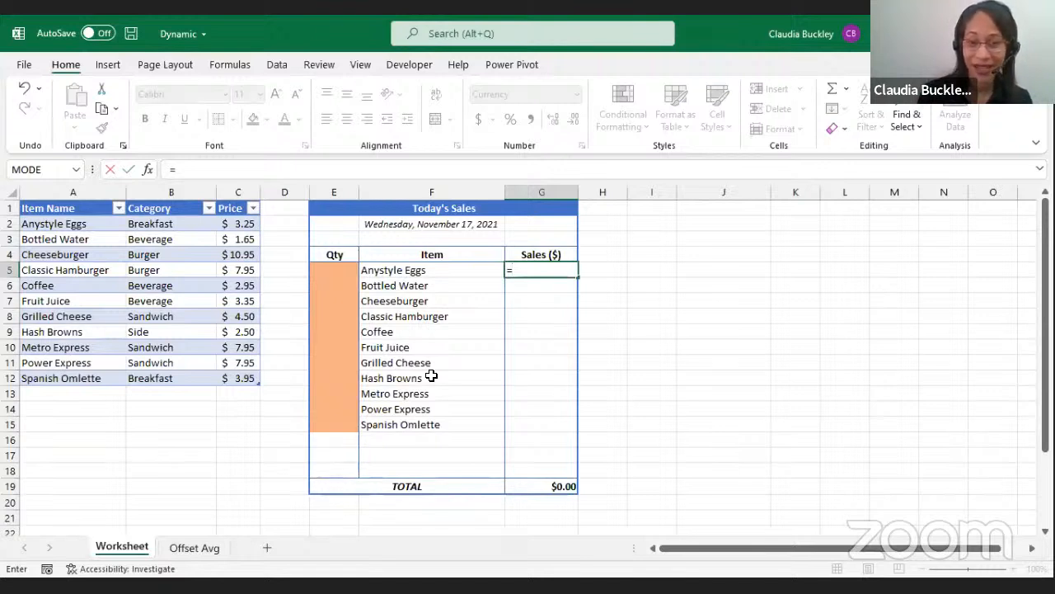
type("x")
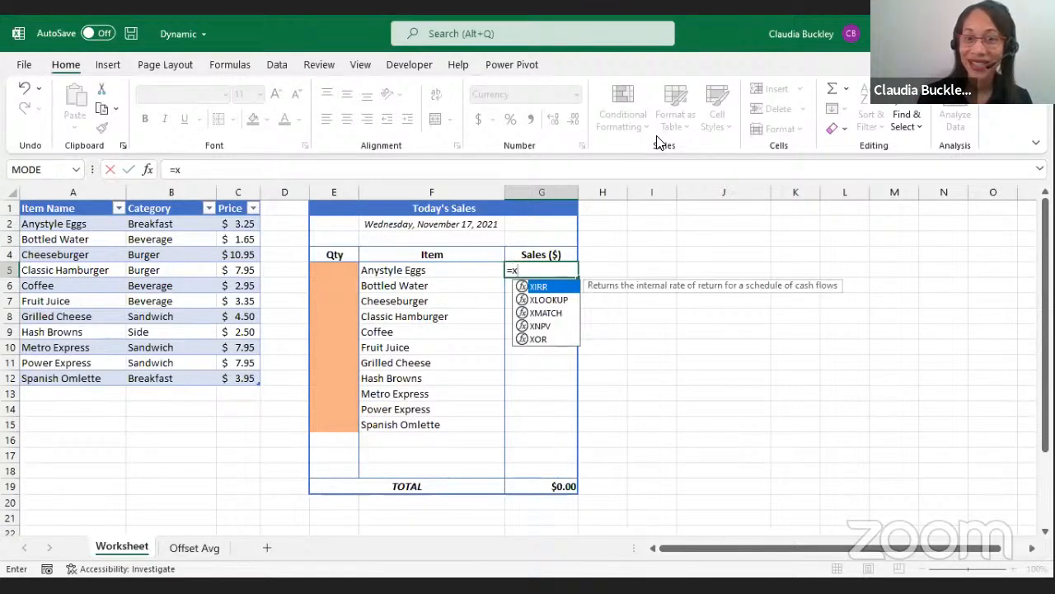
left_click(641, 154)
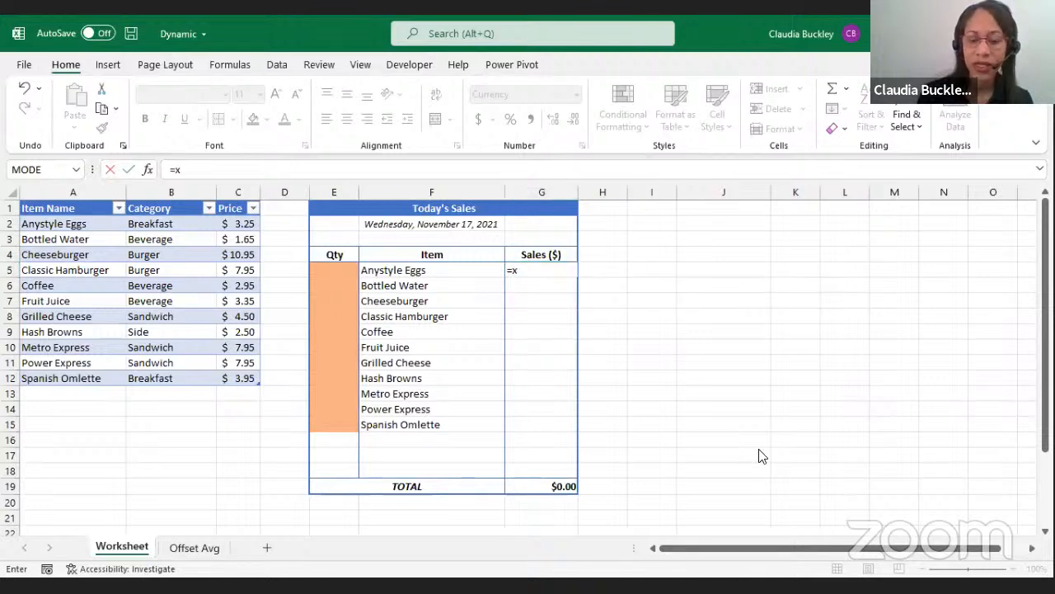
left_click(522, 271)
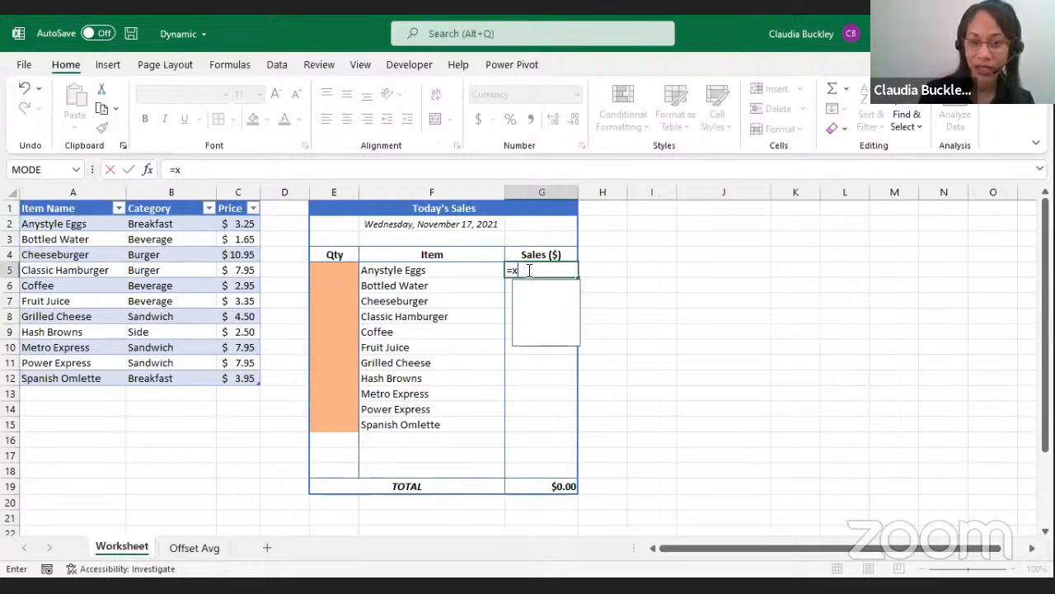
type("LOOKUP(")
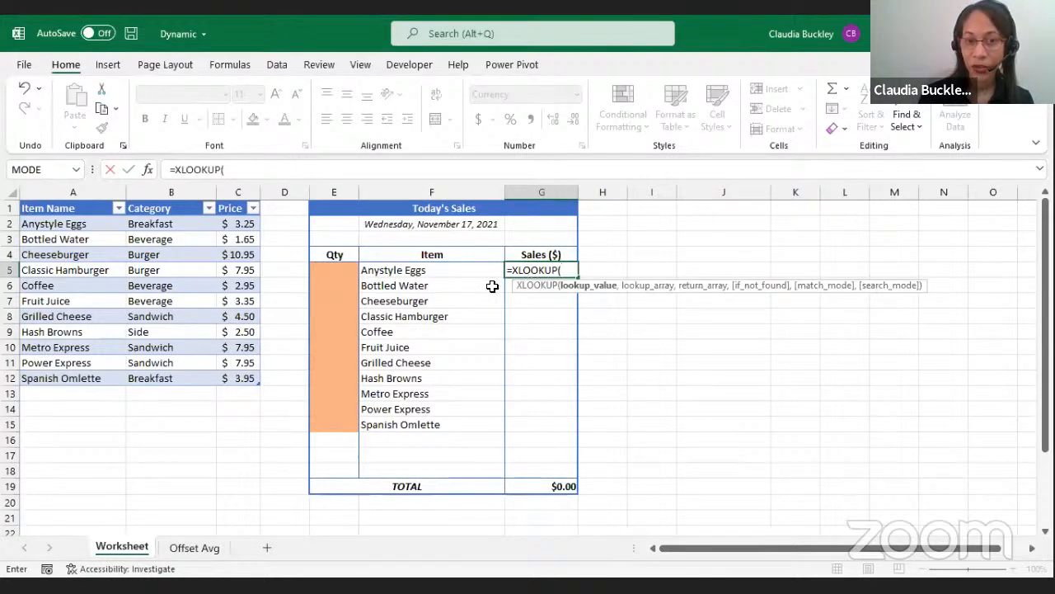
left_click_drag(440, 269, 437, 424)
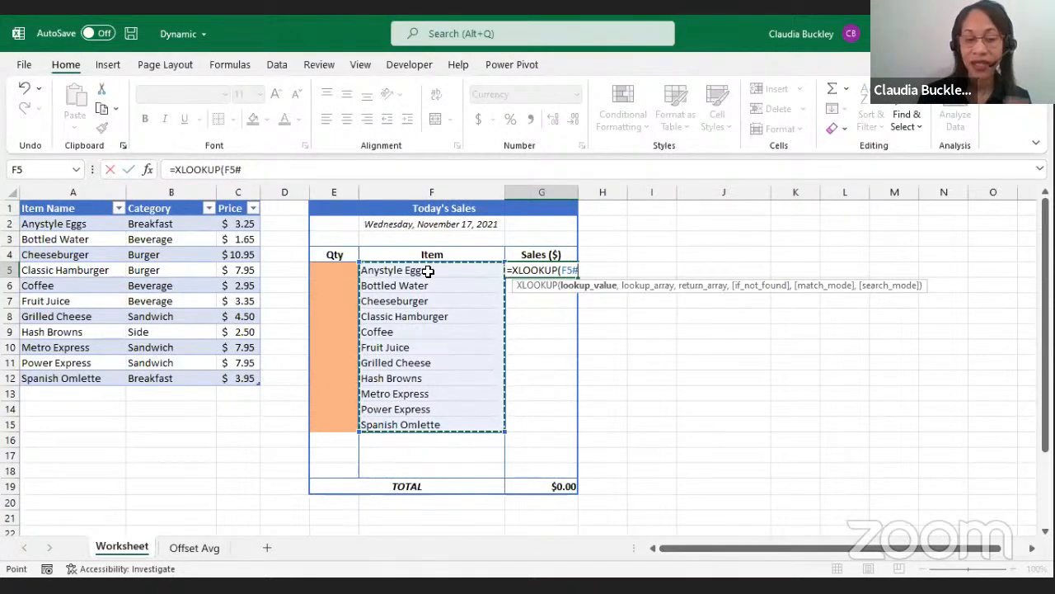
type(",")
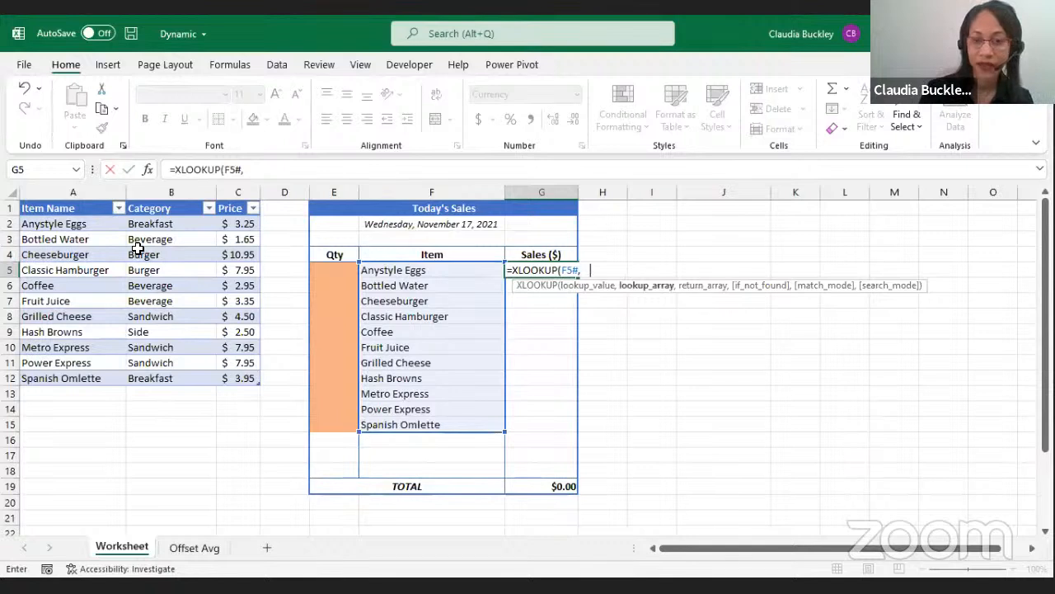
Set the XLOOKUP formula's lookup array to Menu[Item Name].
key("BackSpace")
type("Menu")
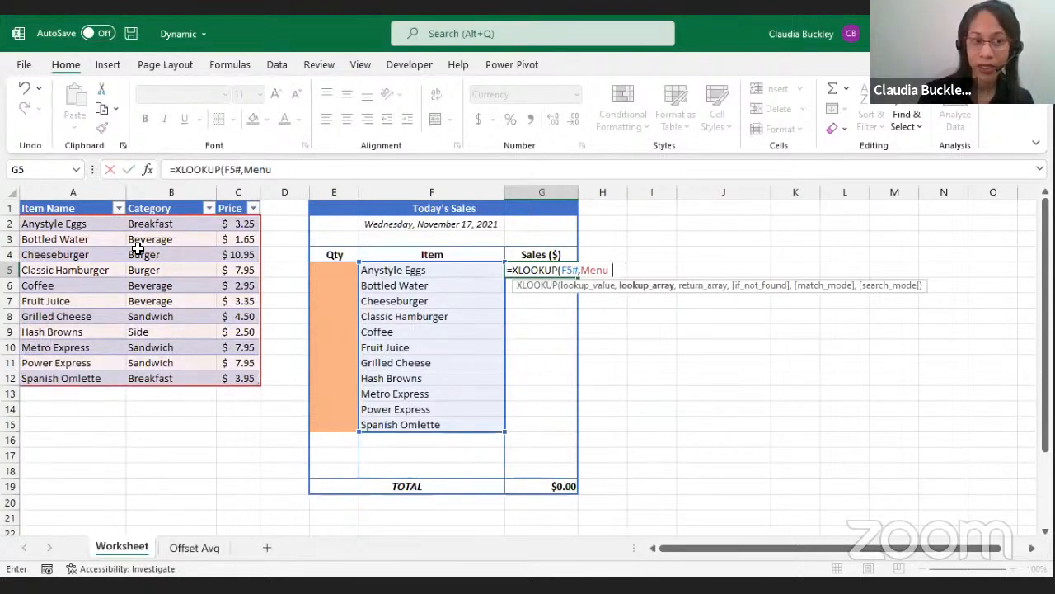
key("BackSpace")
type("[")
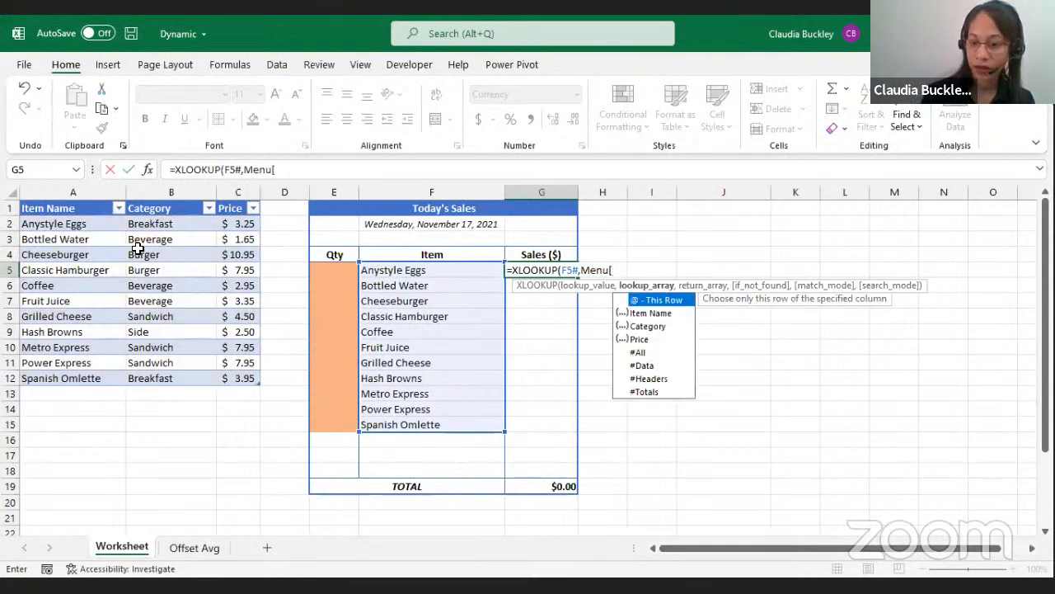
key("Down")
key("Tab")
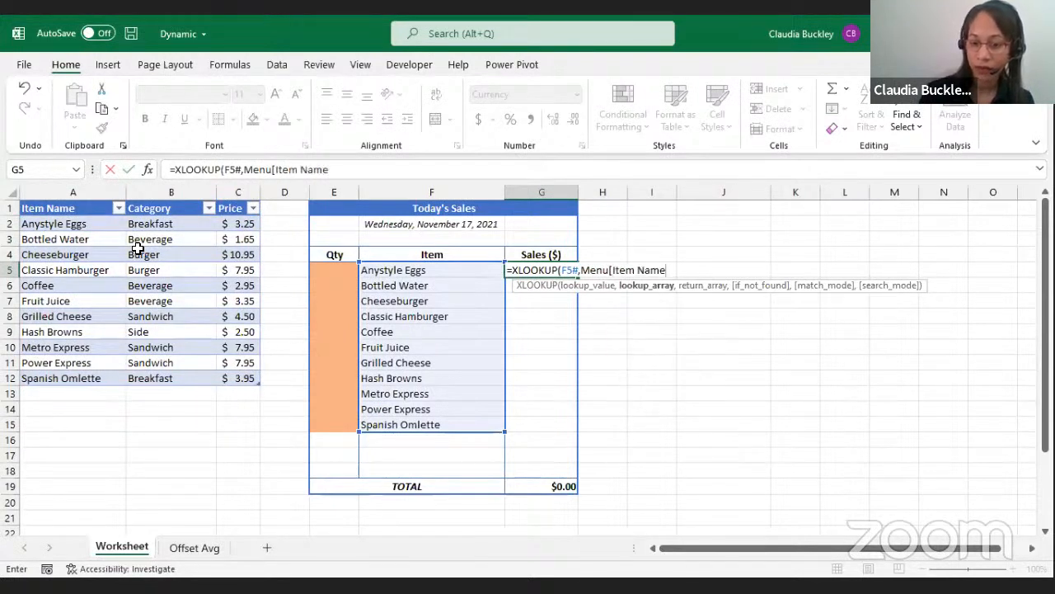
type("]")
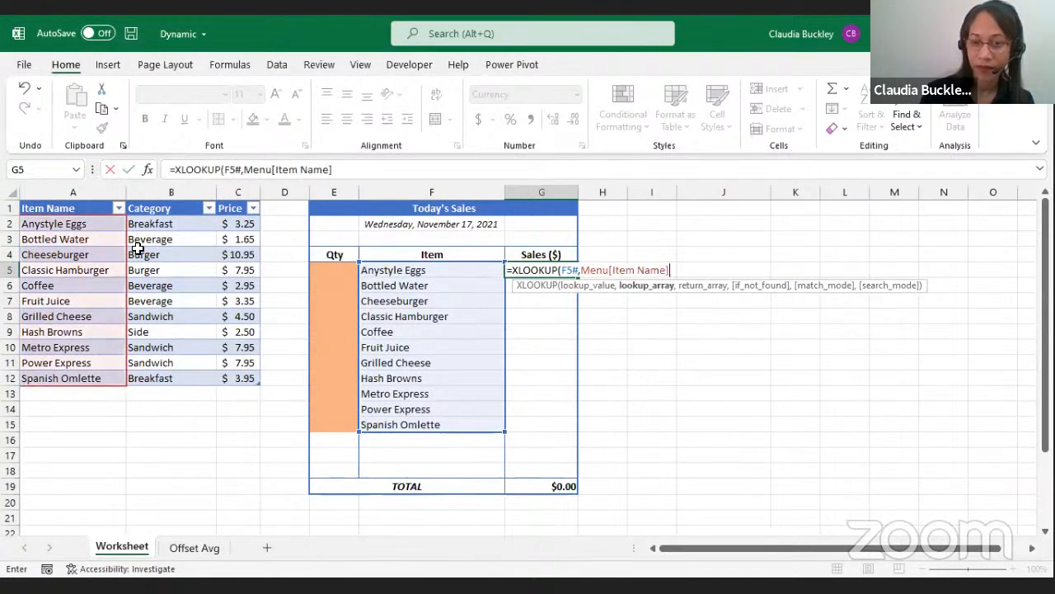
Add Menu[Price] as the return array and complete G5 as =XLOOKUP(F5#,Menu[Item Name],Menu[Price]).
type(",m")
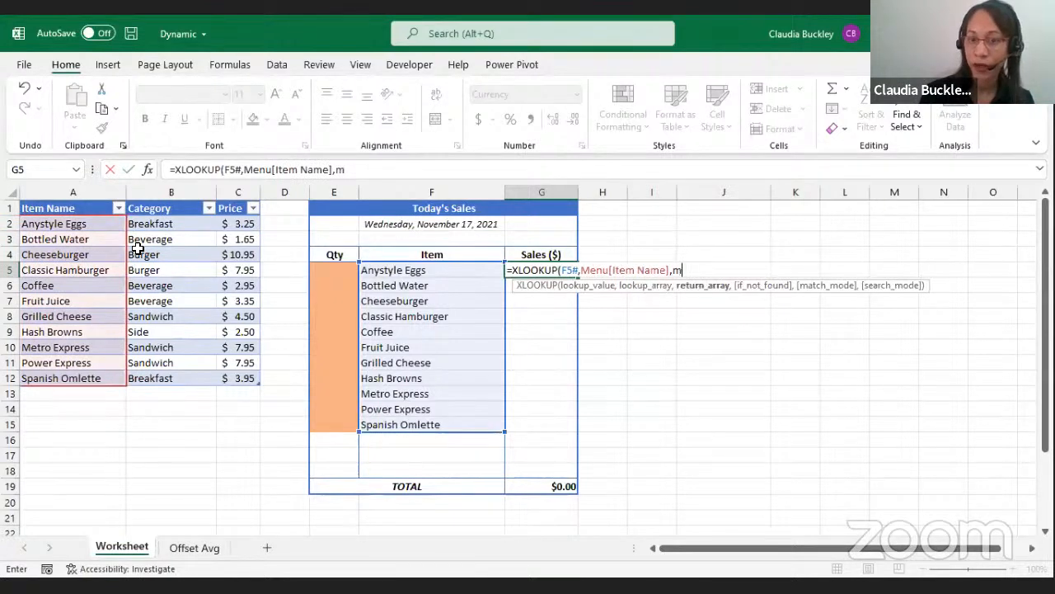
type("enu[")
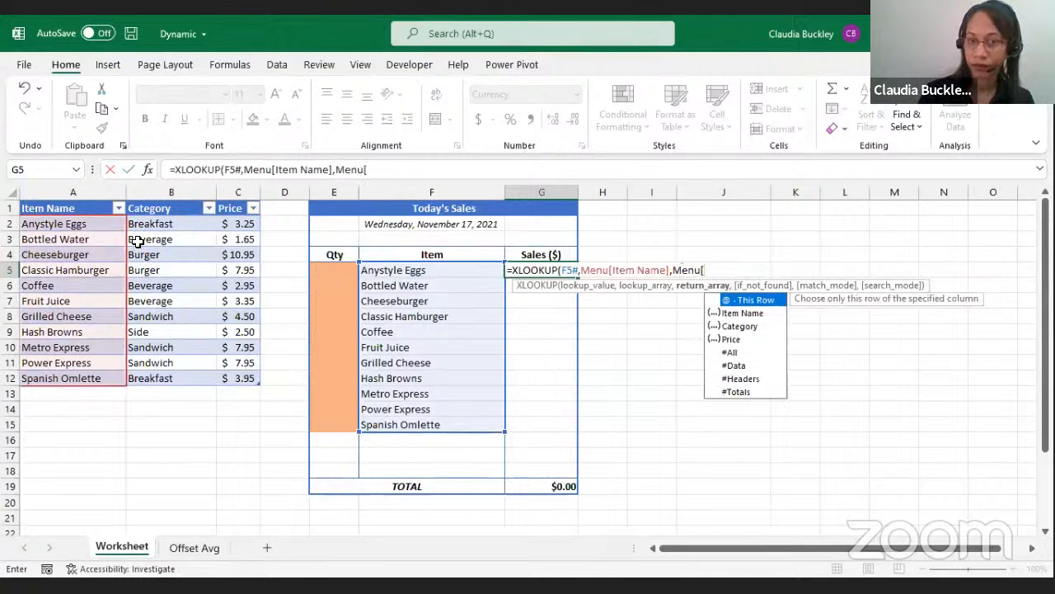
type("price")
key("Tab")
type("]")
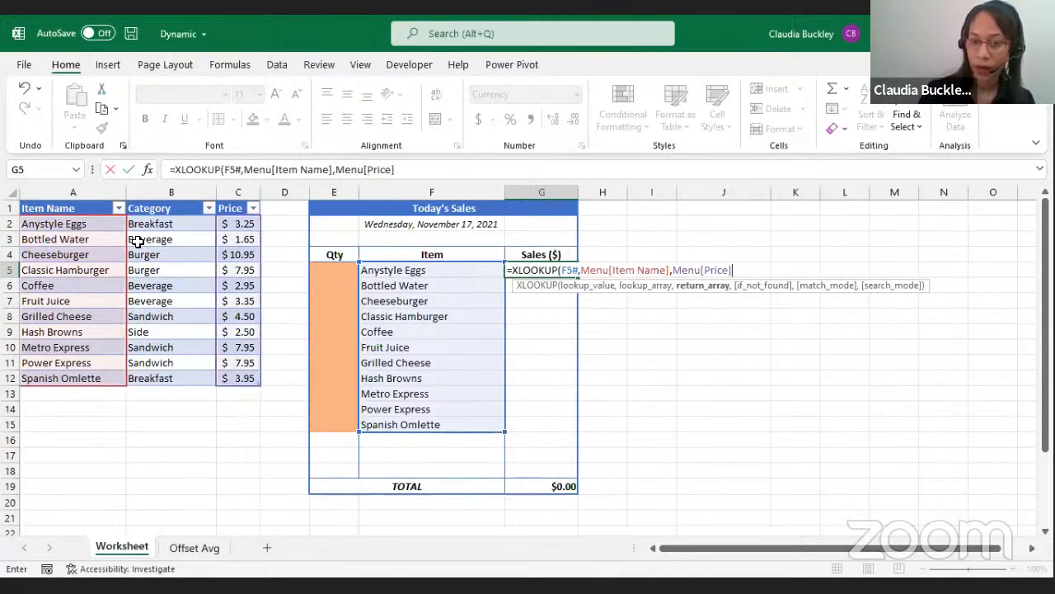
type(")")
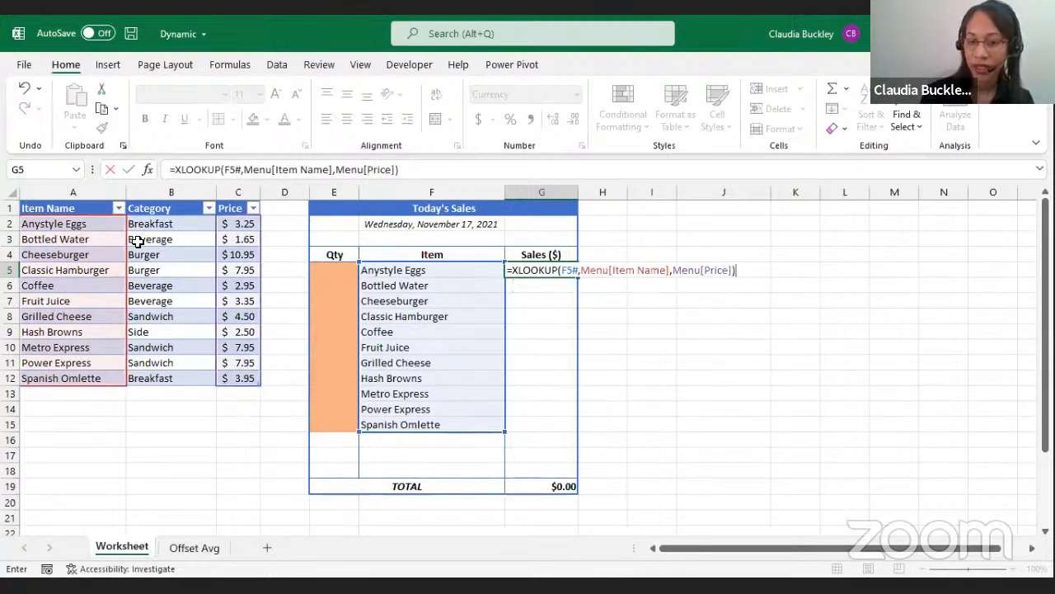
key("Return")
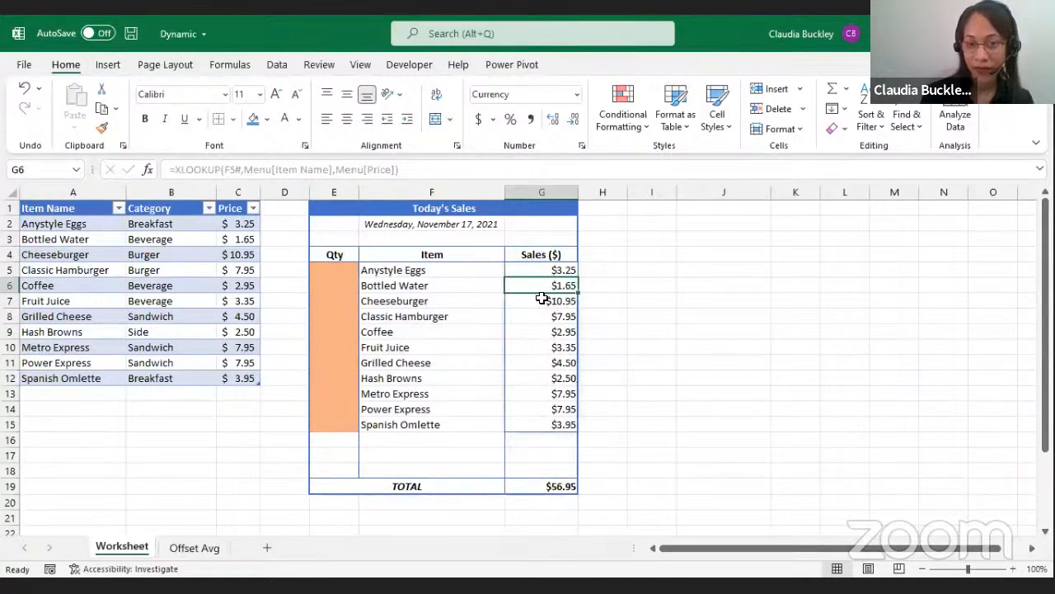
Enter a quantity of 15 for Anystyle Eggs in cell E5.
left_click(544, 272)
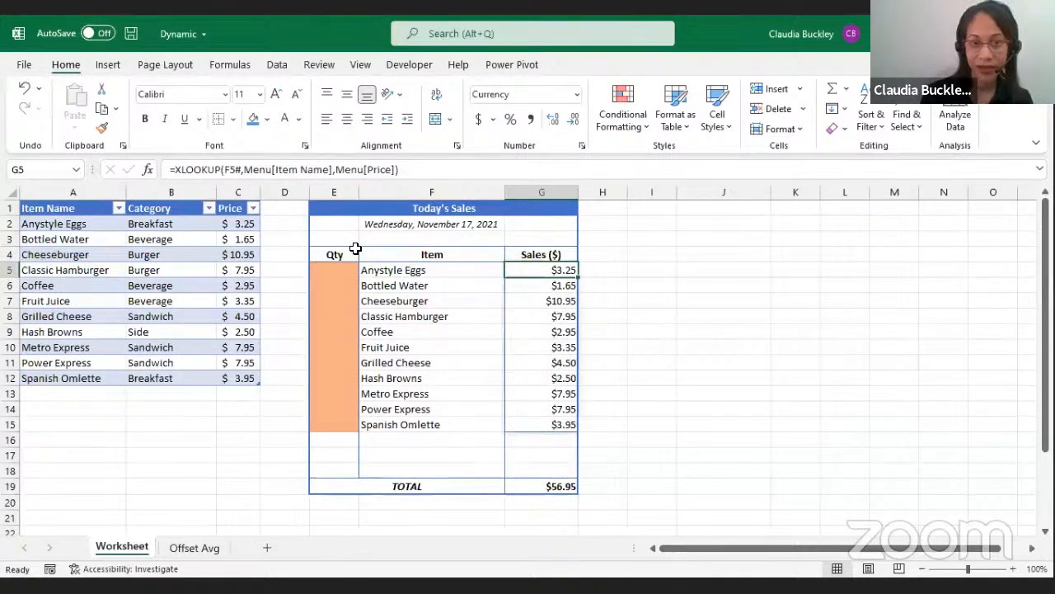
left_click(342, 275)
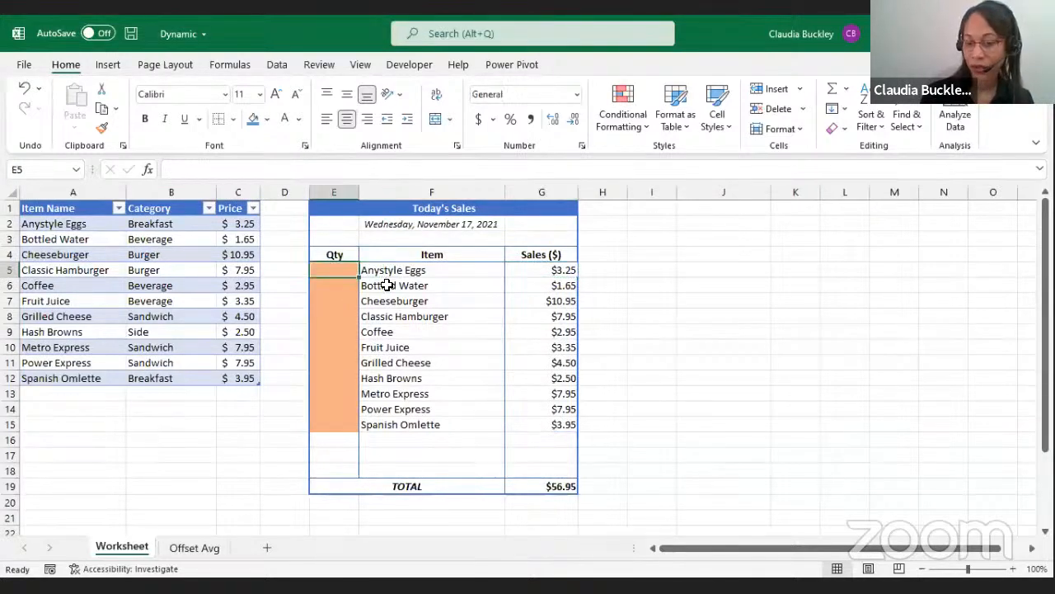
type("15")
key("Return")
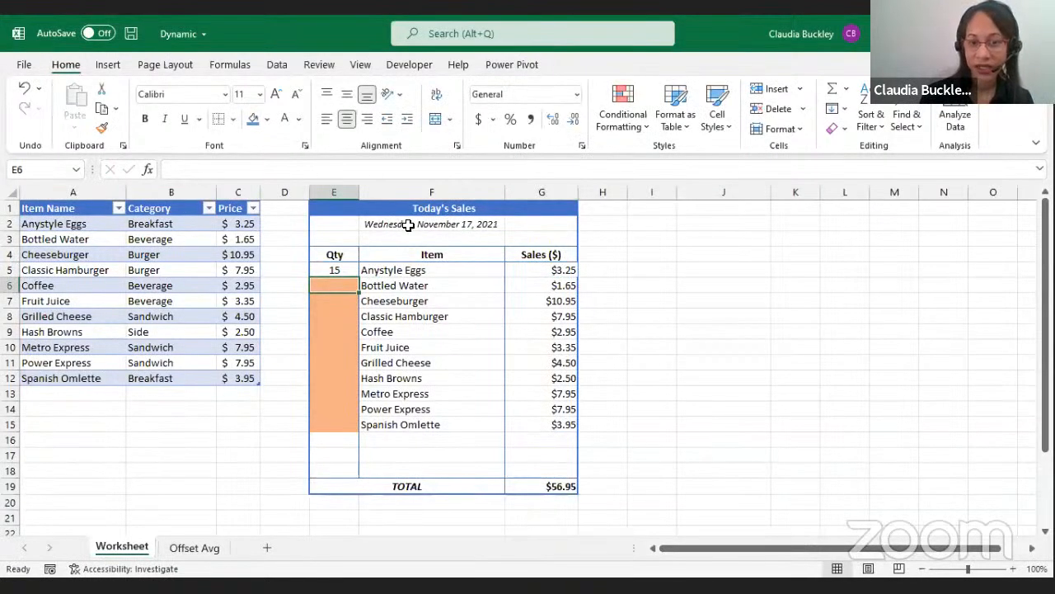
Try to multiply the XLOOKUP result in G5 by the quantity range E5:E18, and leave the formula edit without saving.
left_click(548, 269)
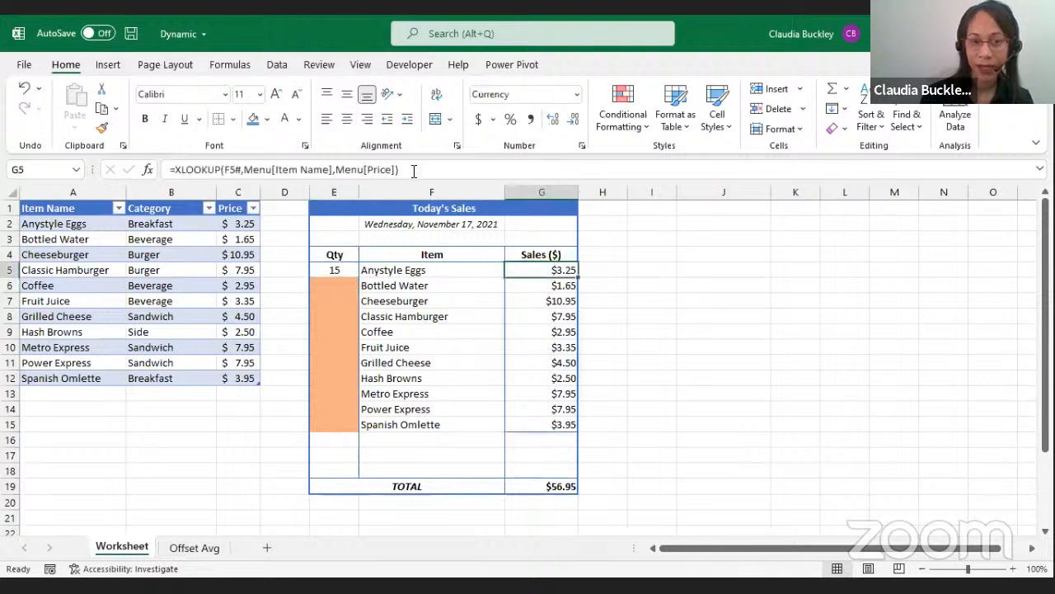
left_click(415, 169)
type("*1")
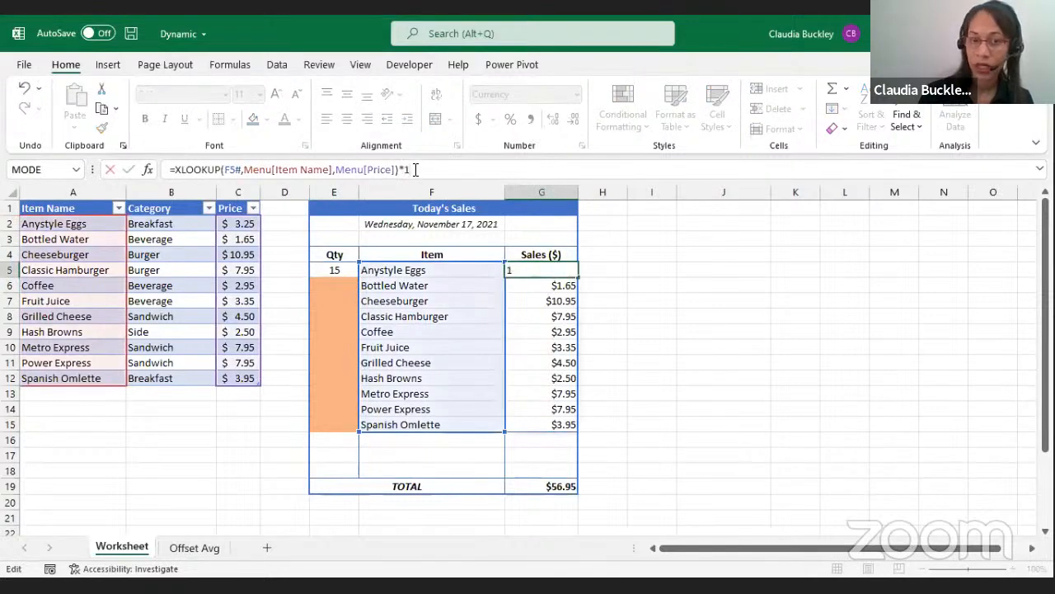
key("BackSpace")
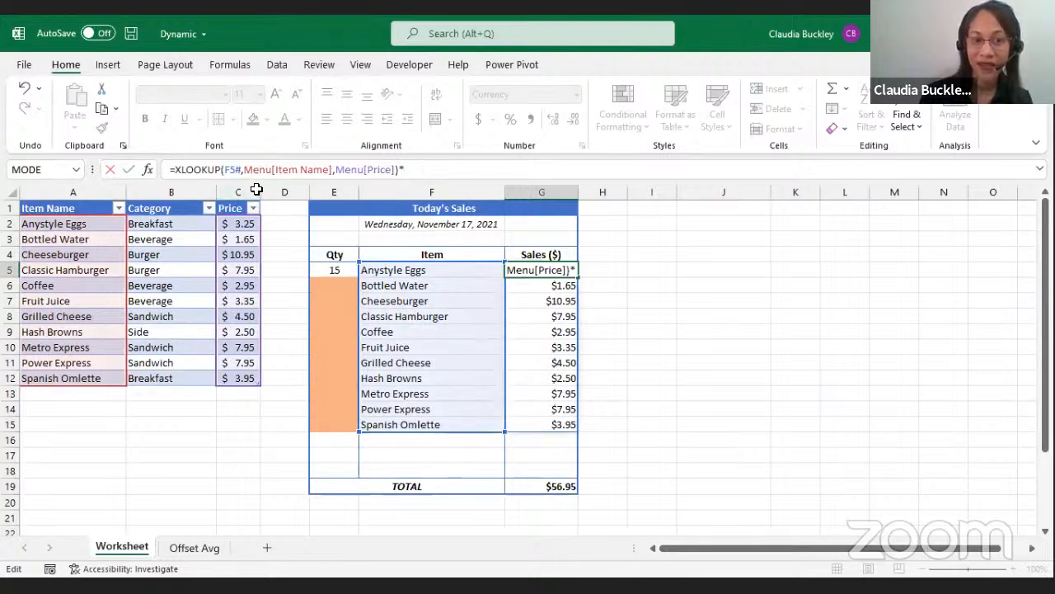
left_click(337, 270)
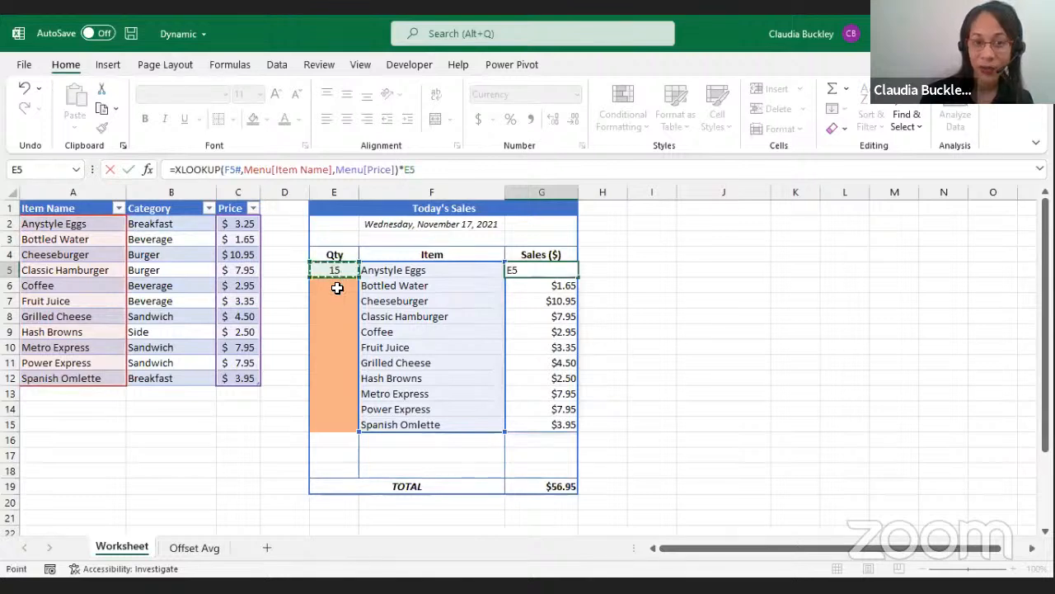
left_click(349, 429, "shift")
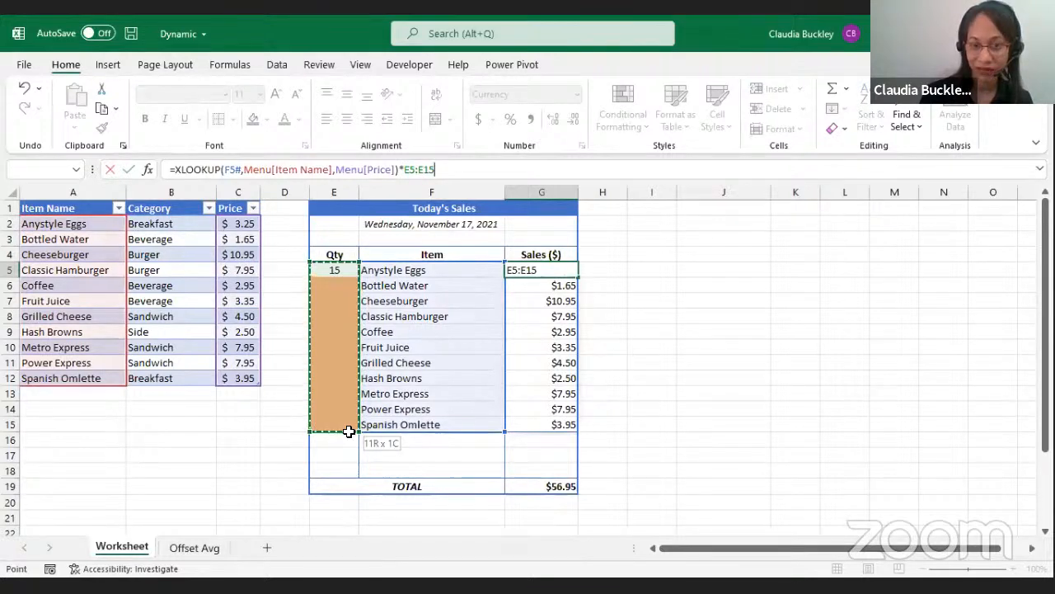
left_click(336, 270)
left_click(343, 469, "shift")
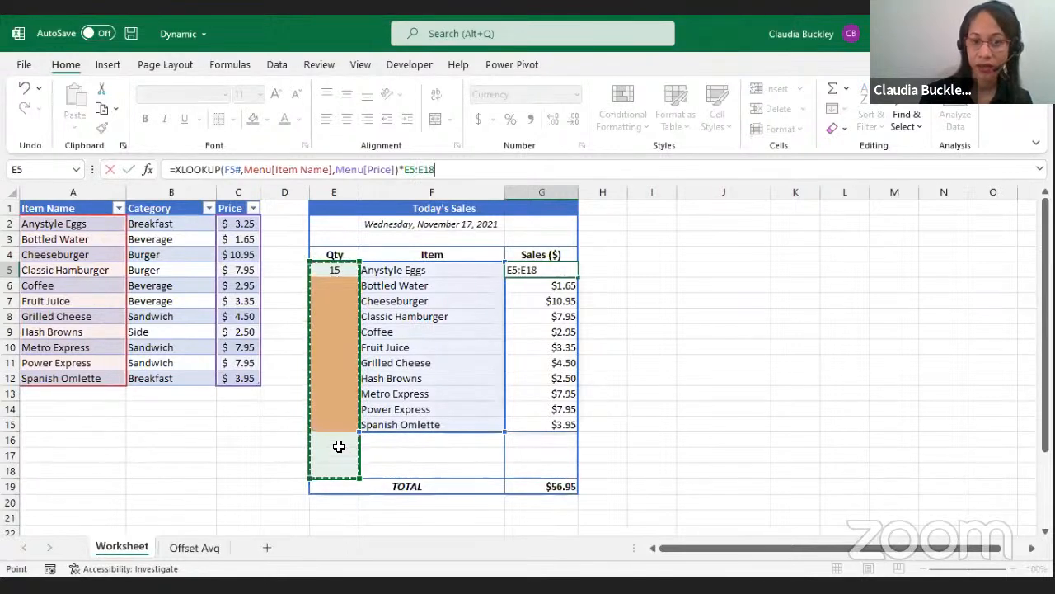
type(")")
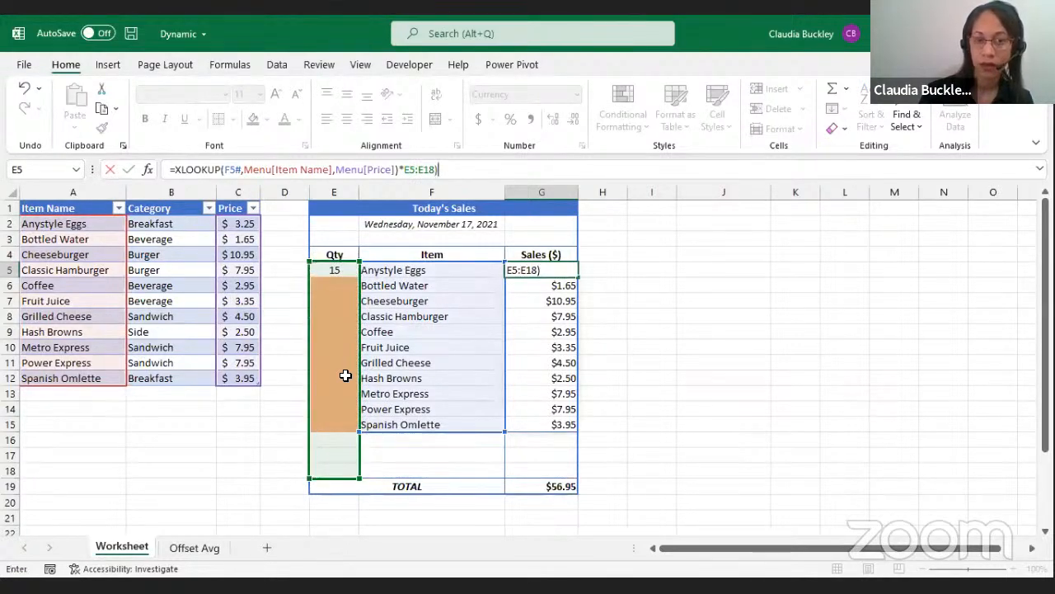
key("Return")
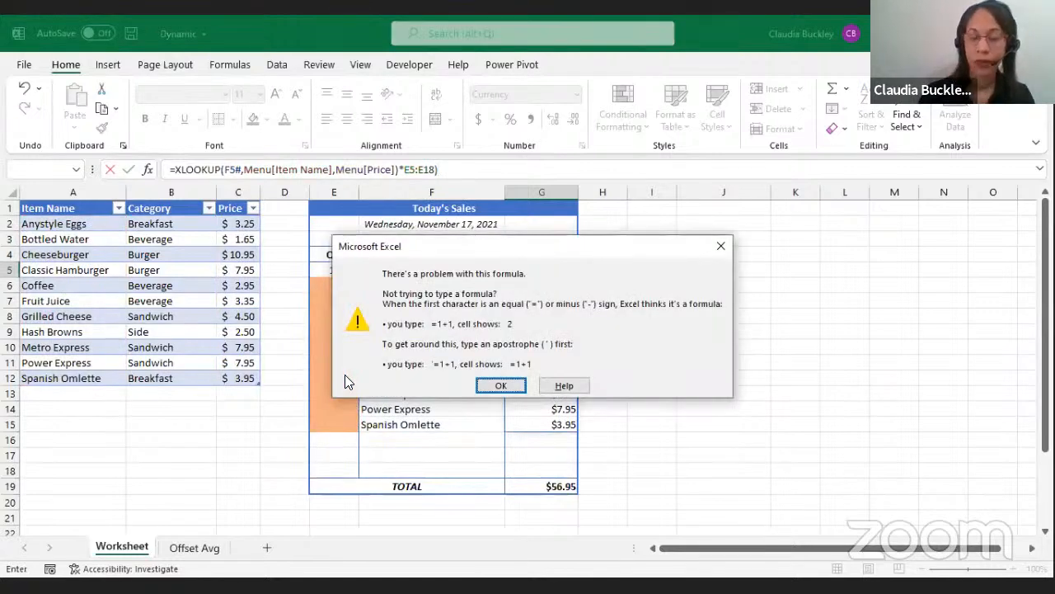
key("Return")
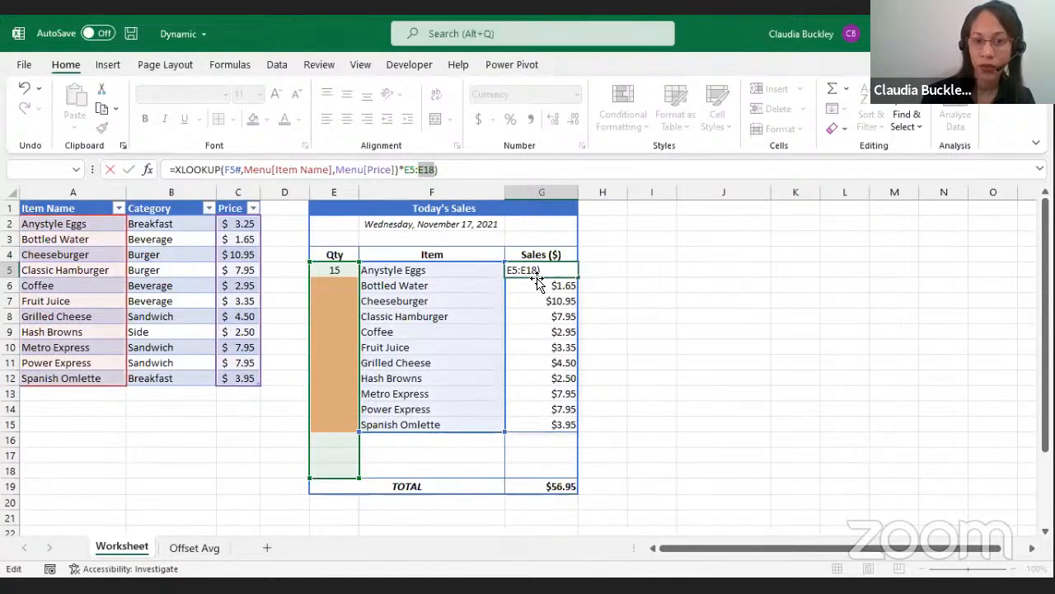
key("Escape")
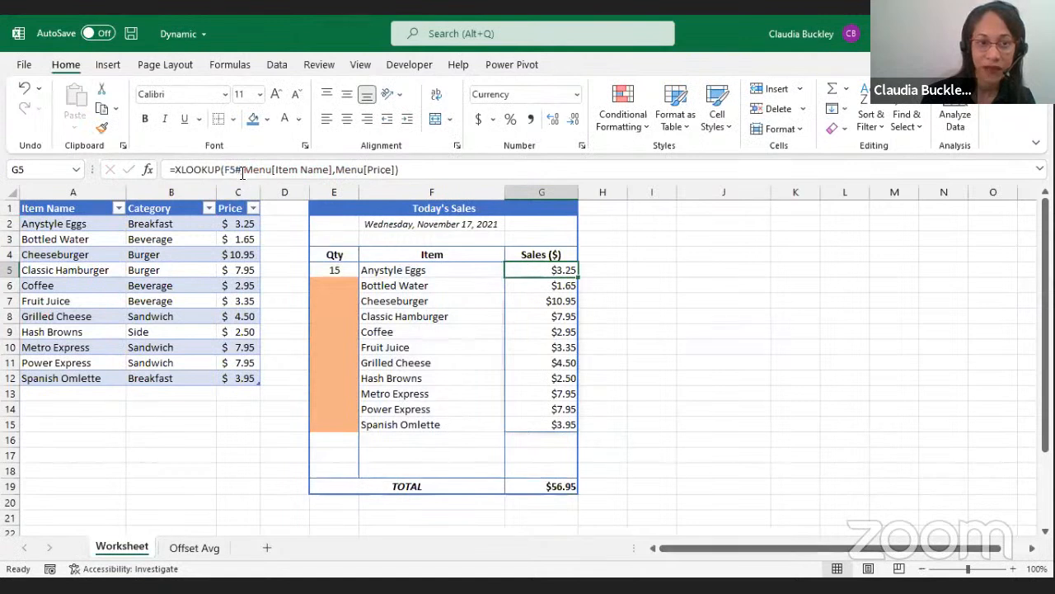
Multiply the XLOOKUP result in G5 by the quantities in E5:E15, completing =XLOOKUP(F5#,Menu[Item Name],Menu[Price])*E5:E15.
left_click(412, 169)
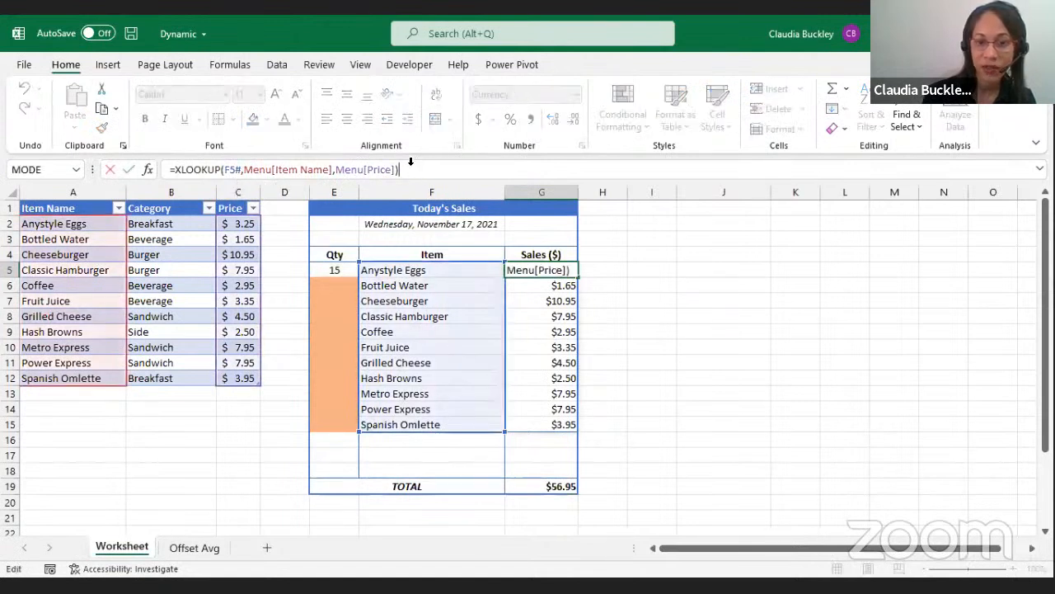
type("*")
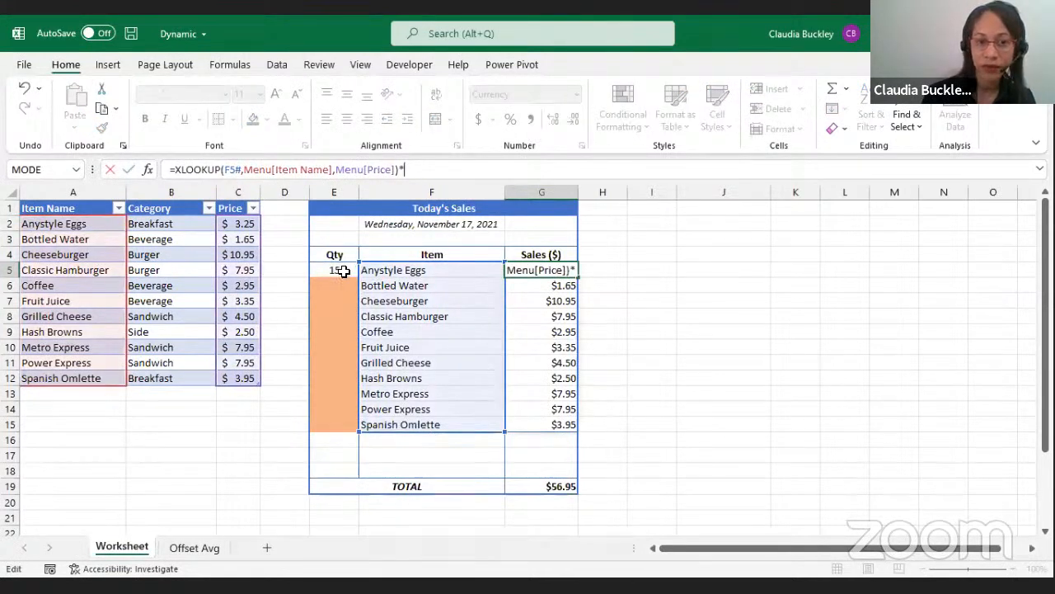
left_click(343, 272)
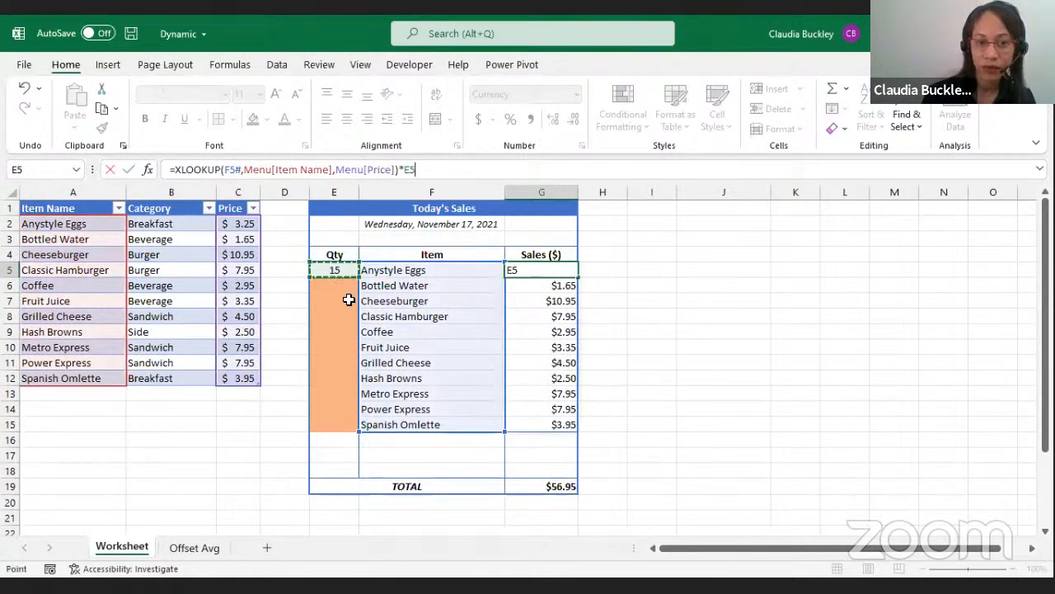
left_click(349, 426, "shift")
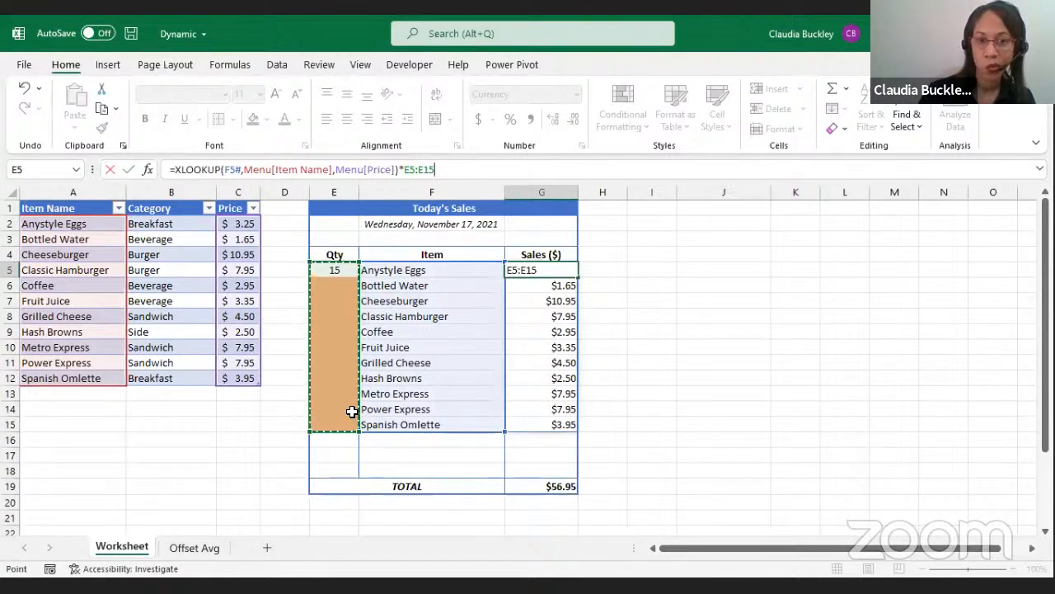
key("Return")
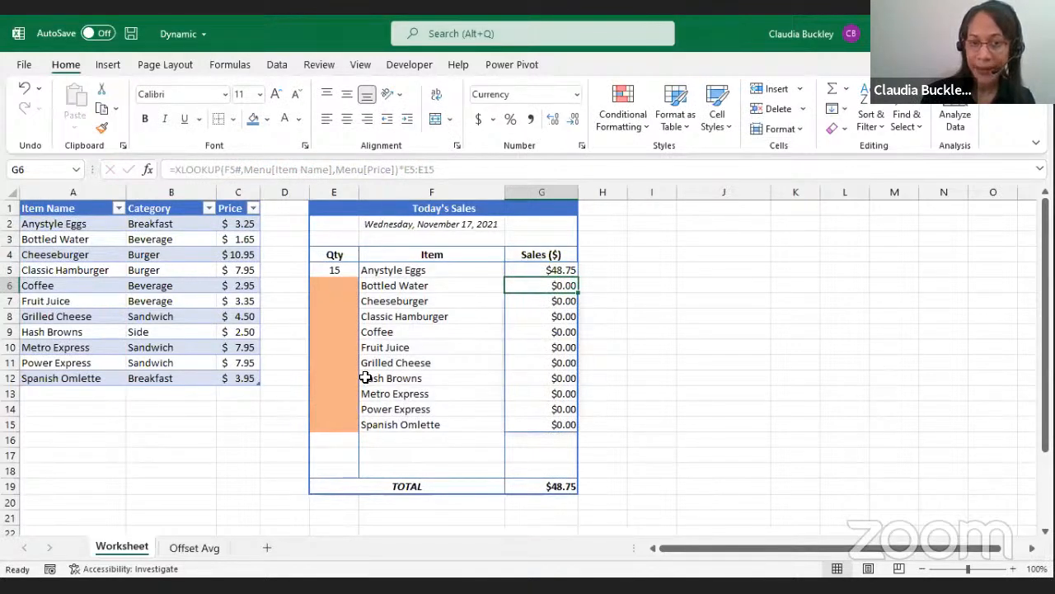
Enter a quantity of 15 for Bottled Water in cell E6.
left_click(345, 286)
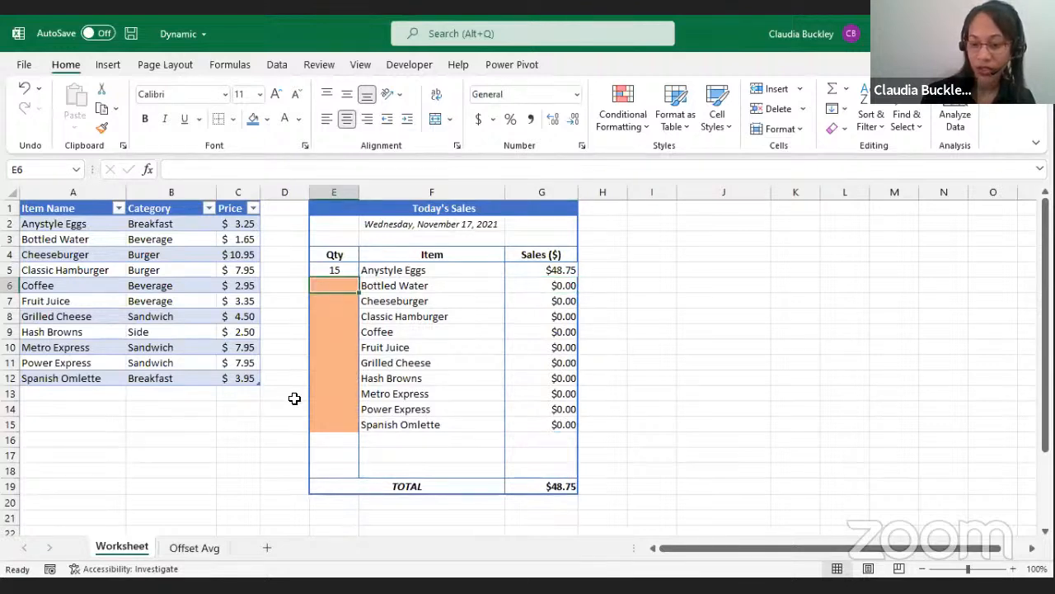
type("15")
key("Return")
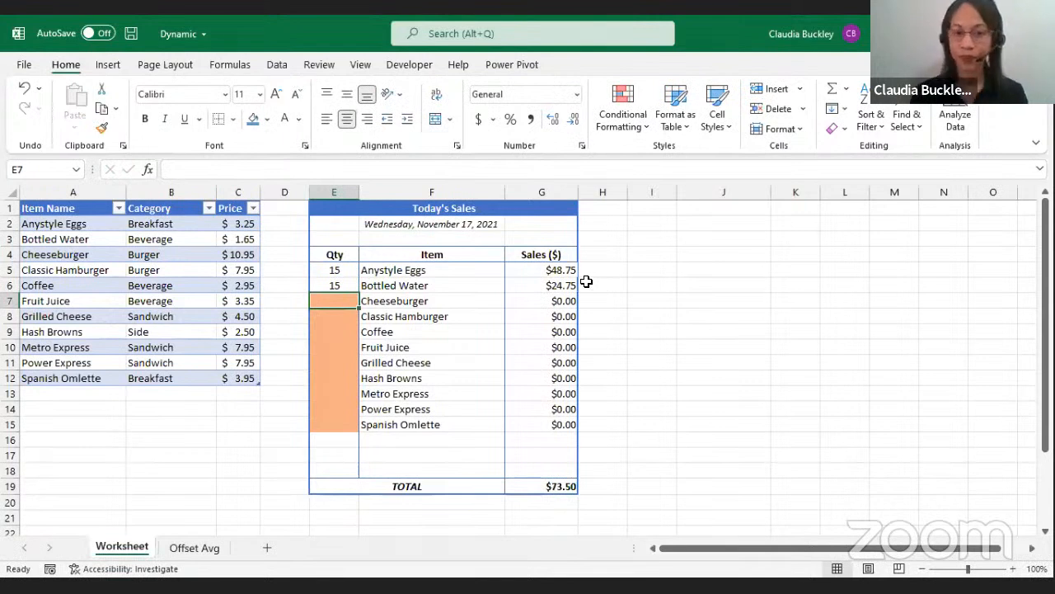
Change the lookup value in the G5 formula from the spill reference F5# to the single cell F5.
left_click(540, 272)
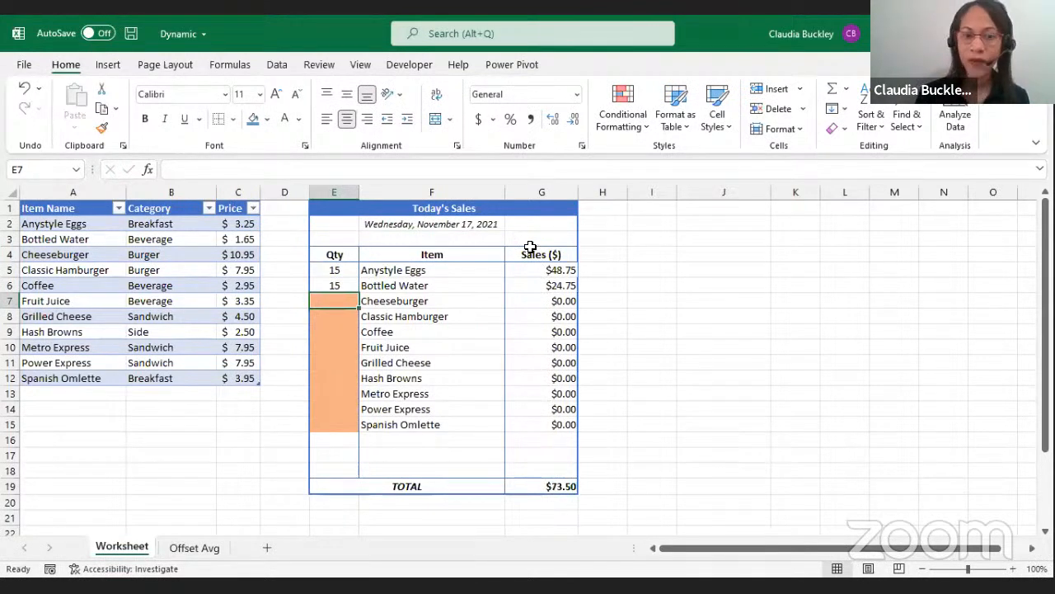
left_click(242, 169)
key("BackSpace")
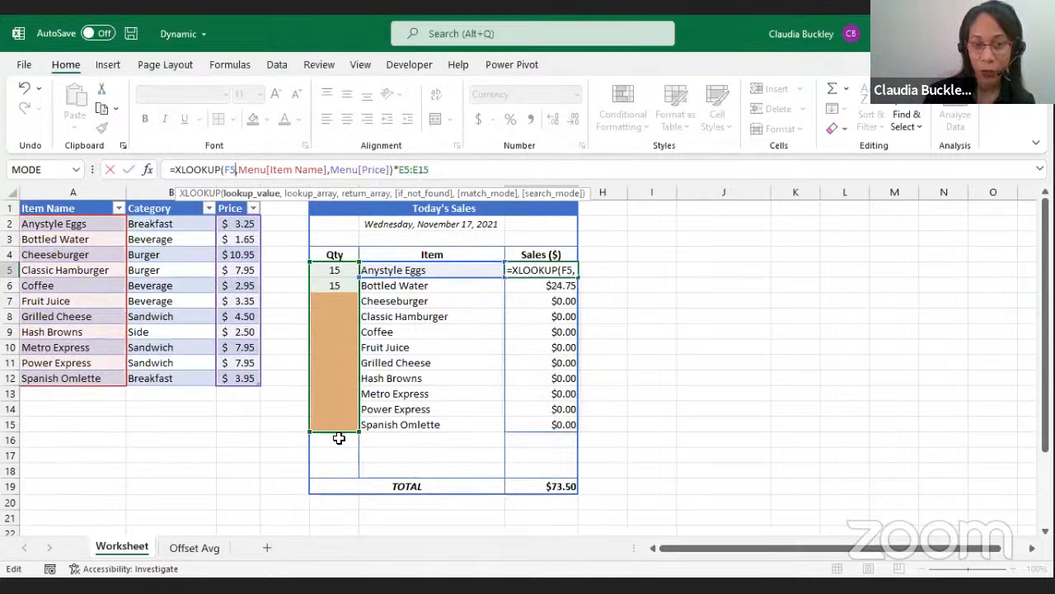
left_click_drag(338, 438, 339, 462)
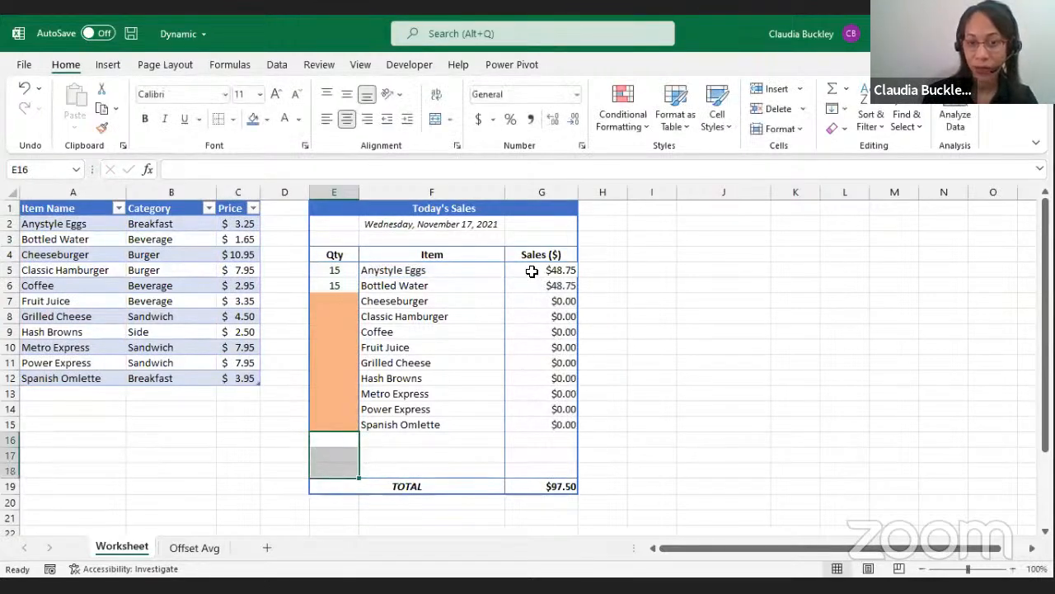
Try to extend the G5 formula to row 18 with lookup value F5:18 and quantity range E5:E18, then discard the edit.
left_click(532, 271)
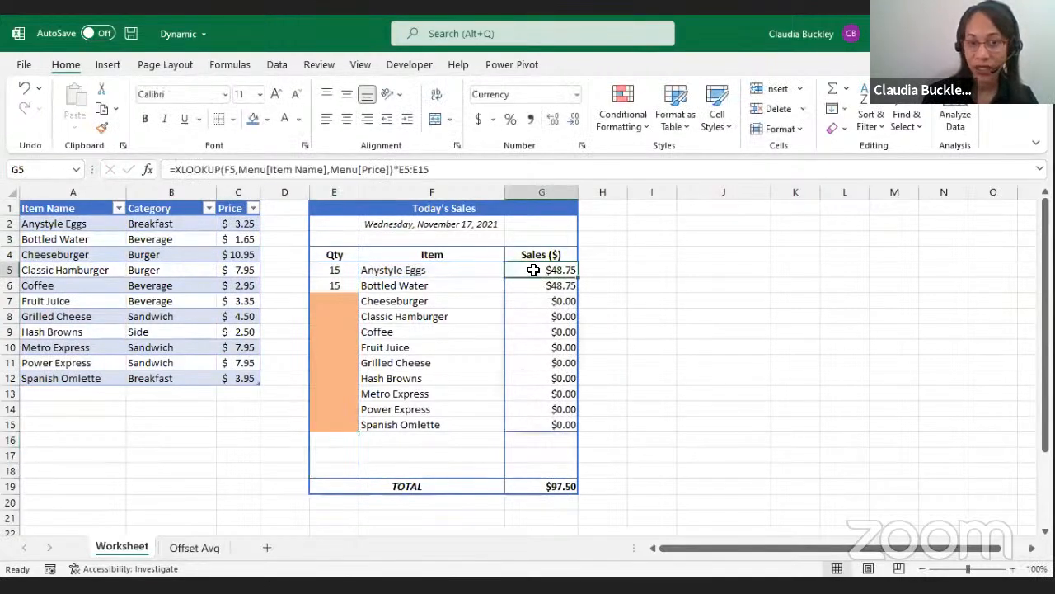
left_click(433, 169)
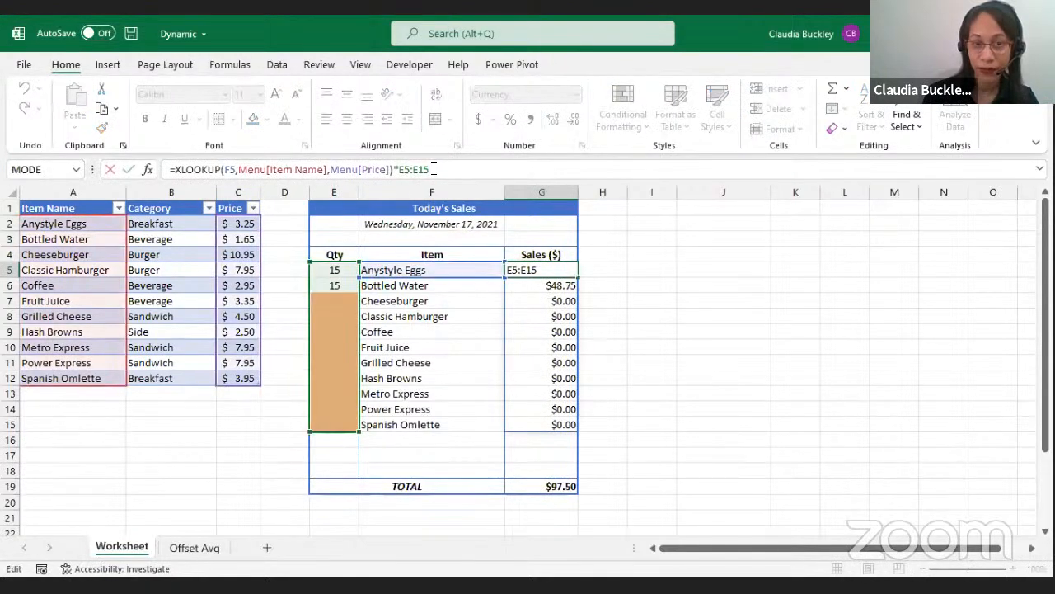
left_click(236, 169)
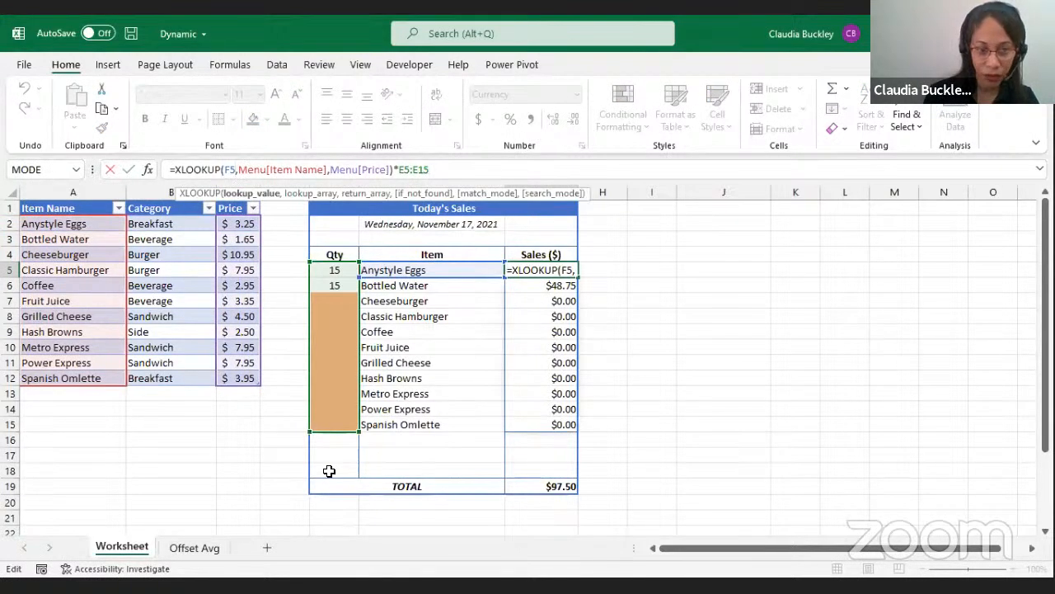
type(":18")
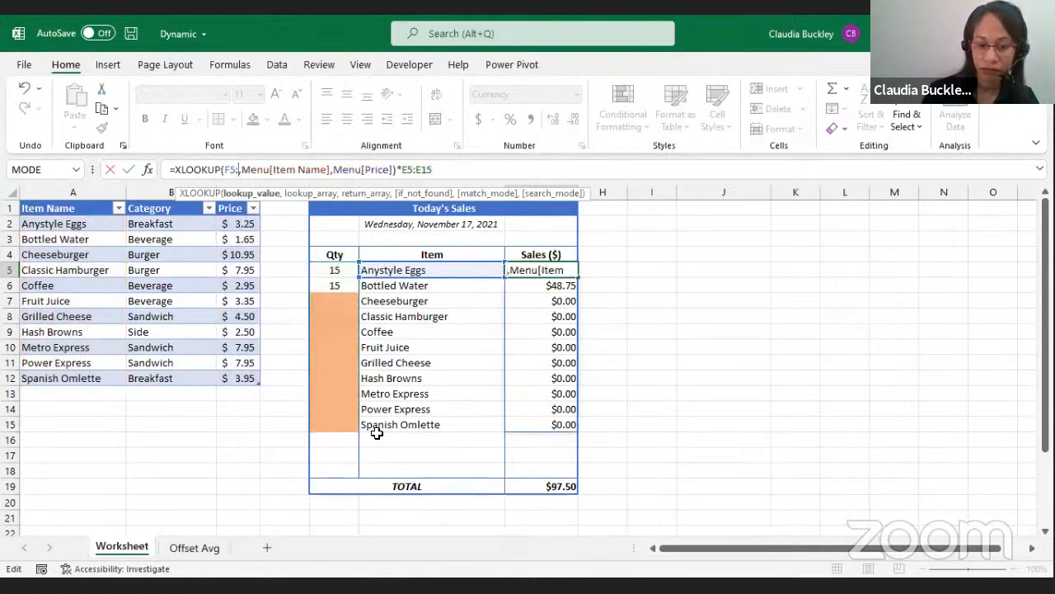
left_click(488, 172)
key("BackSpace")
type("8")
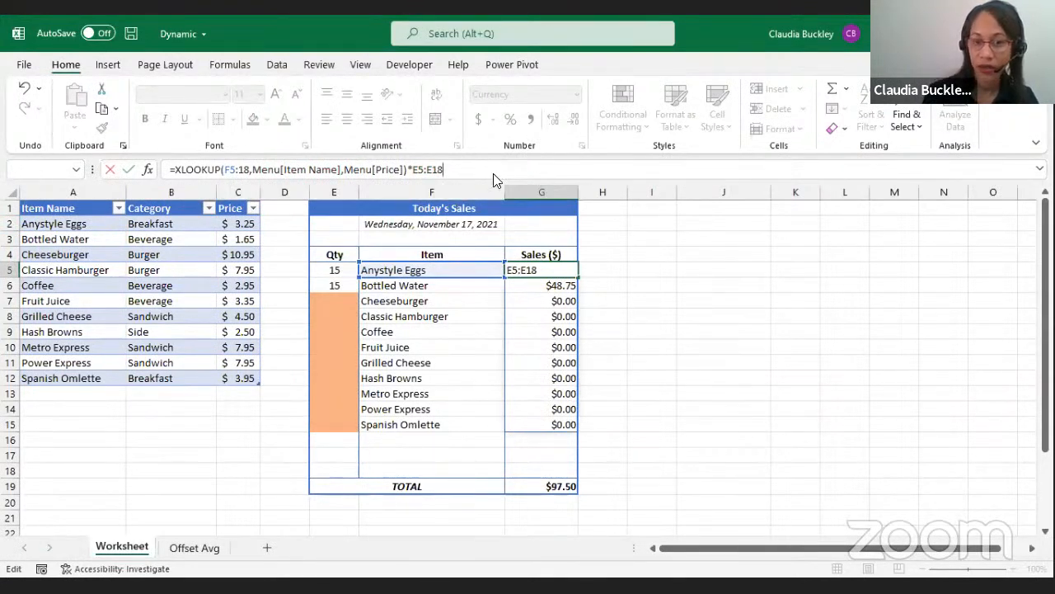
key("Return")
key("Return")
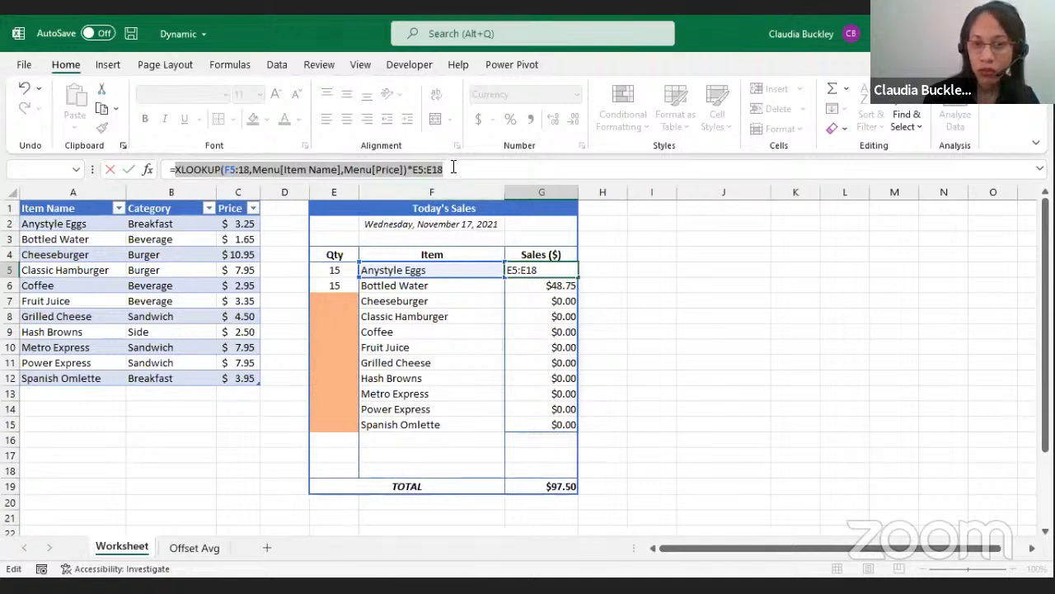
key("Escape")
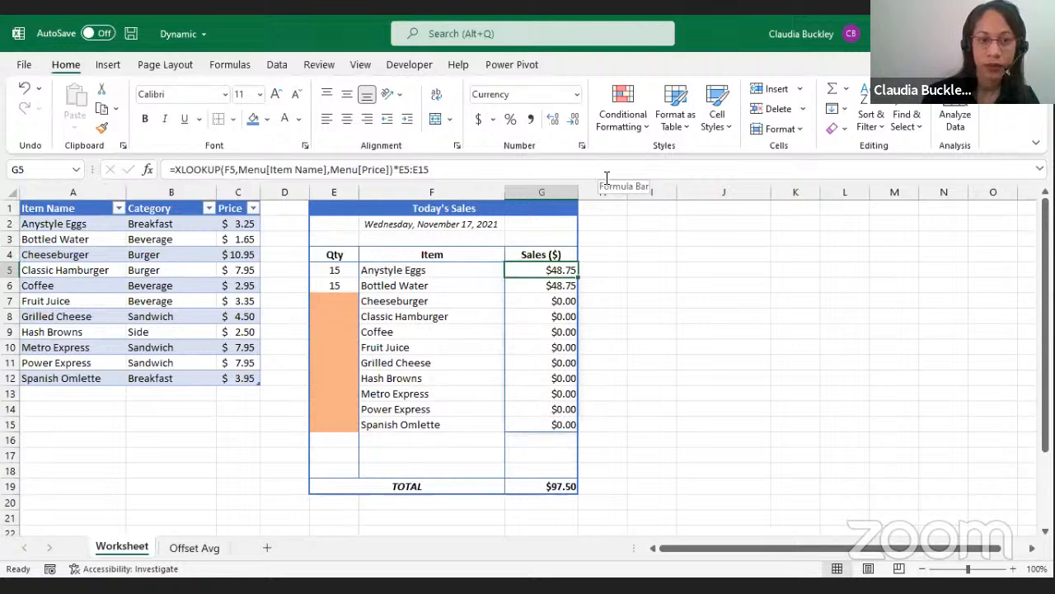
Start a new XLOOKUP formula in G5 with F5:F18 as the lookup value.
type("=x")
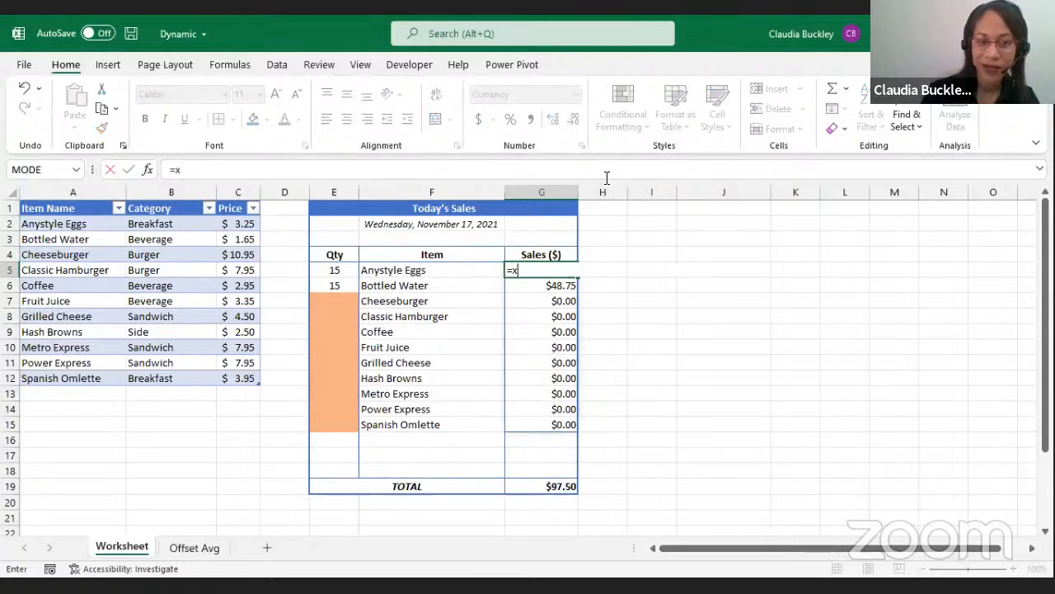
type("l")
key("Tab")
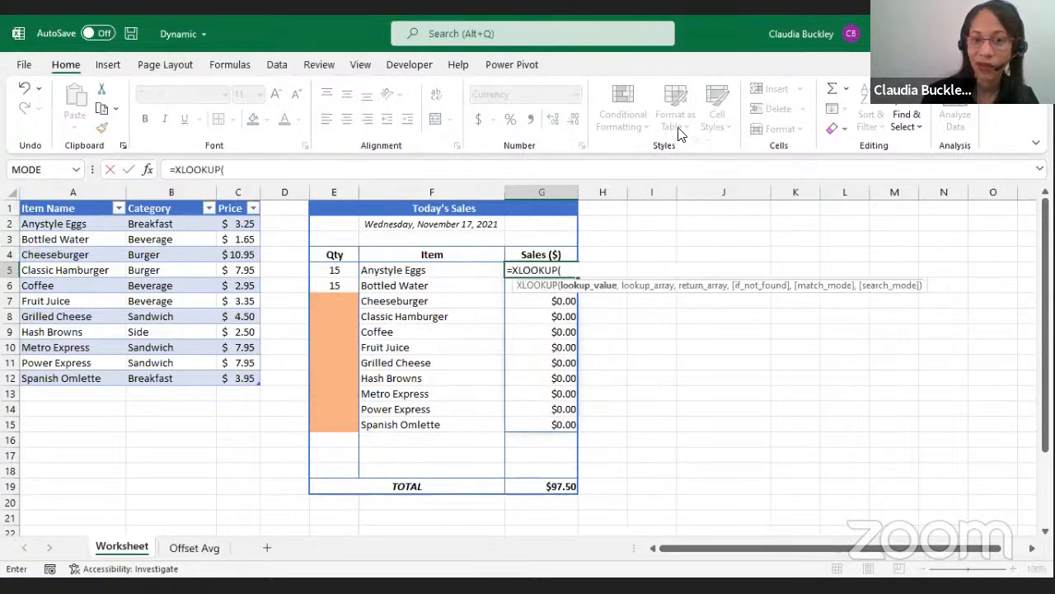
left_click(376, 269)
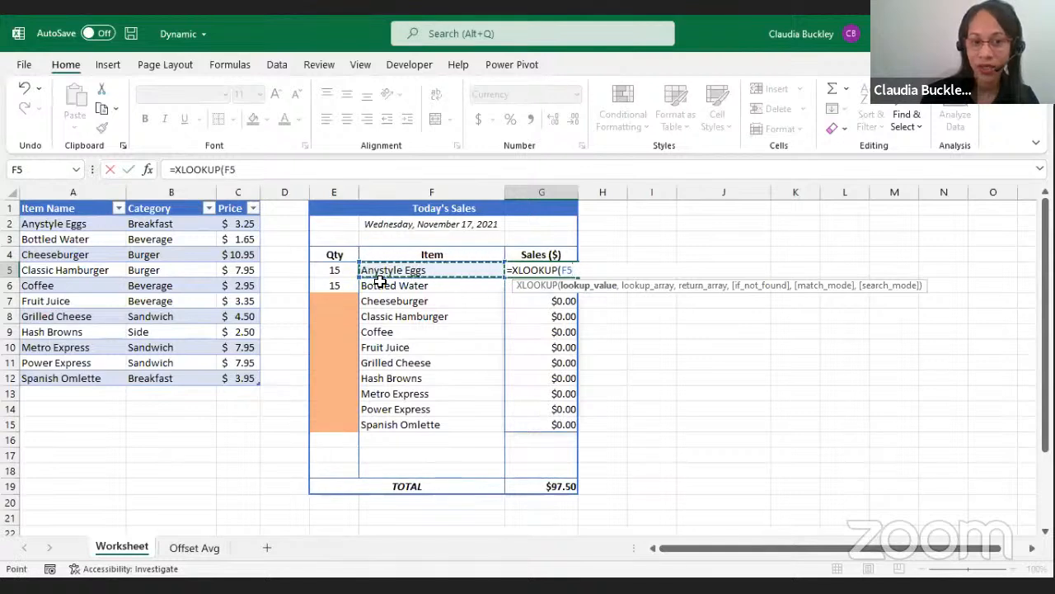
left_click_drag(378, 281, 398, 464)
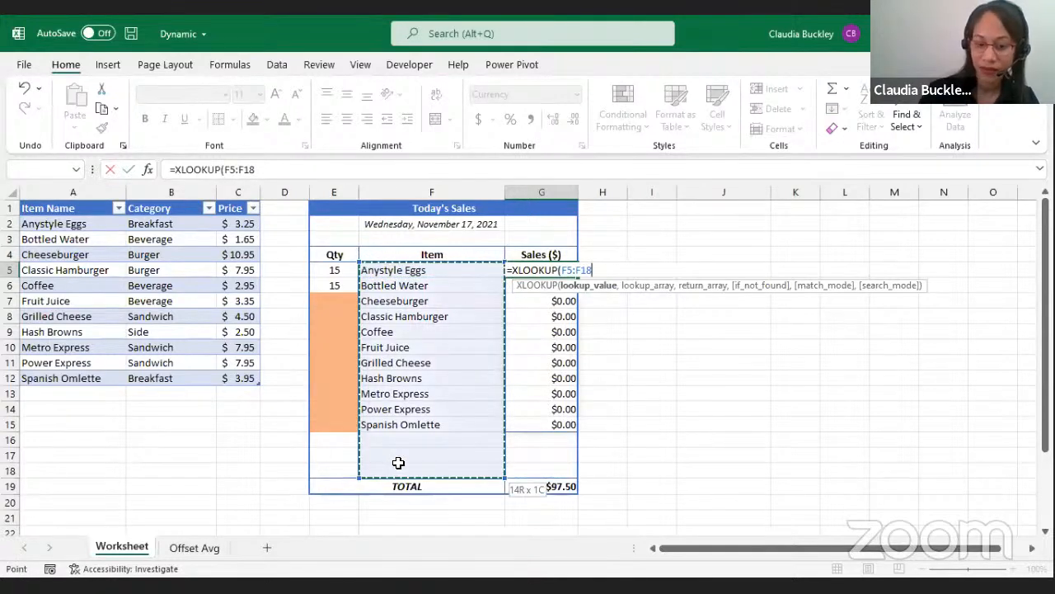
type(",")
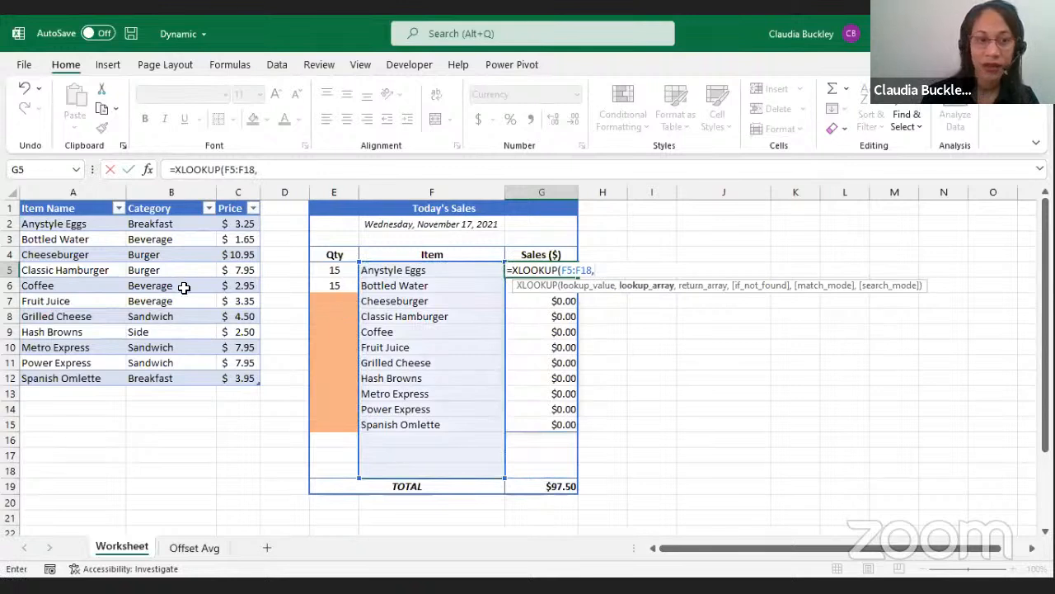
Set Menu[Item Name] as the lookup array of the new XLOOKUP formula in G5.
type("m")
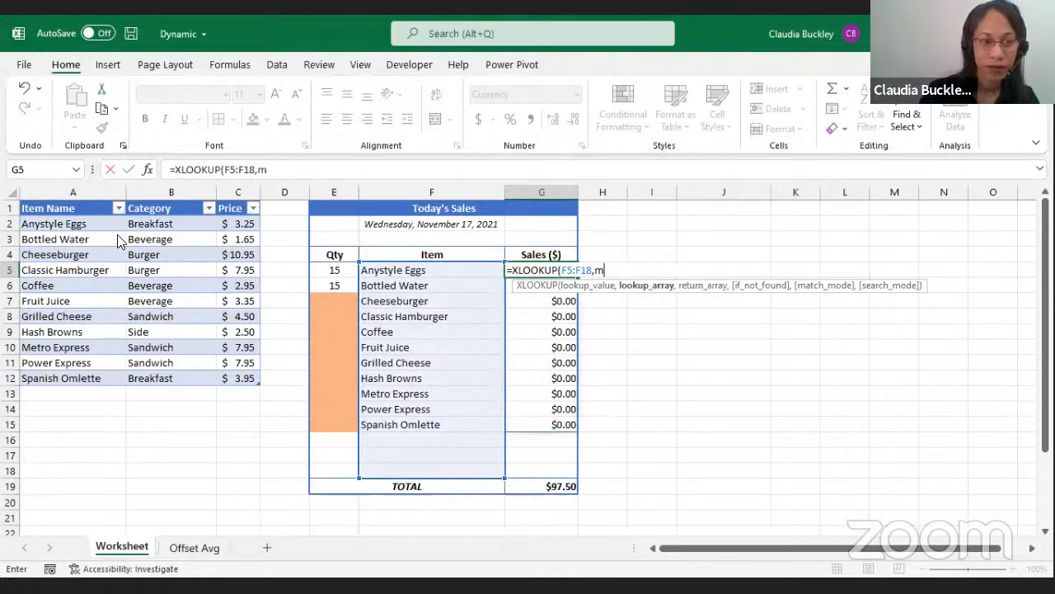
type("enu")
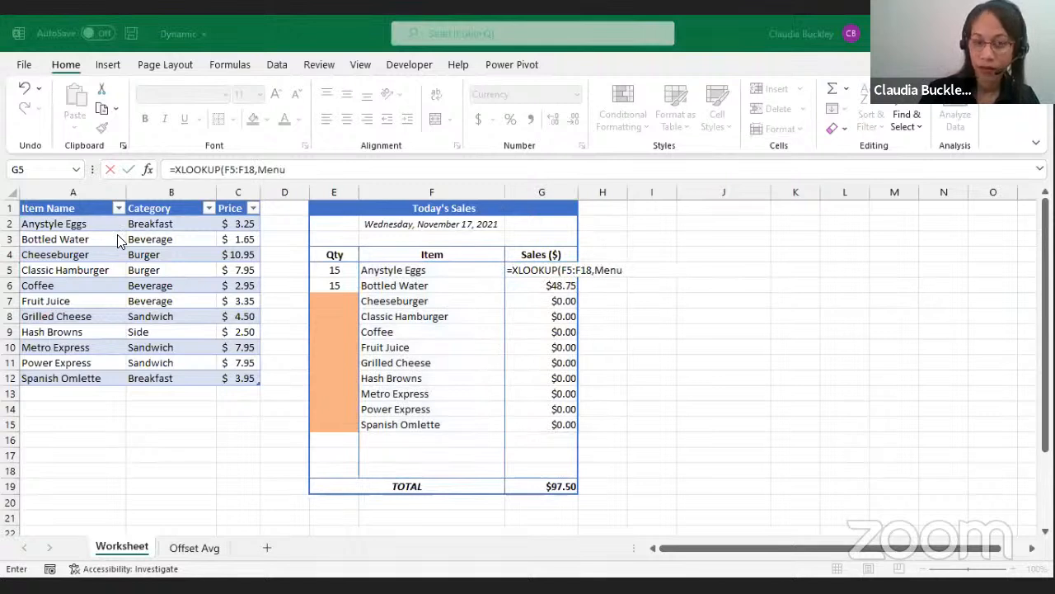
left_click(306, 168)
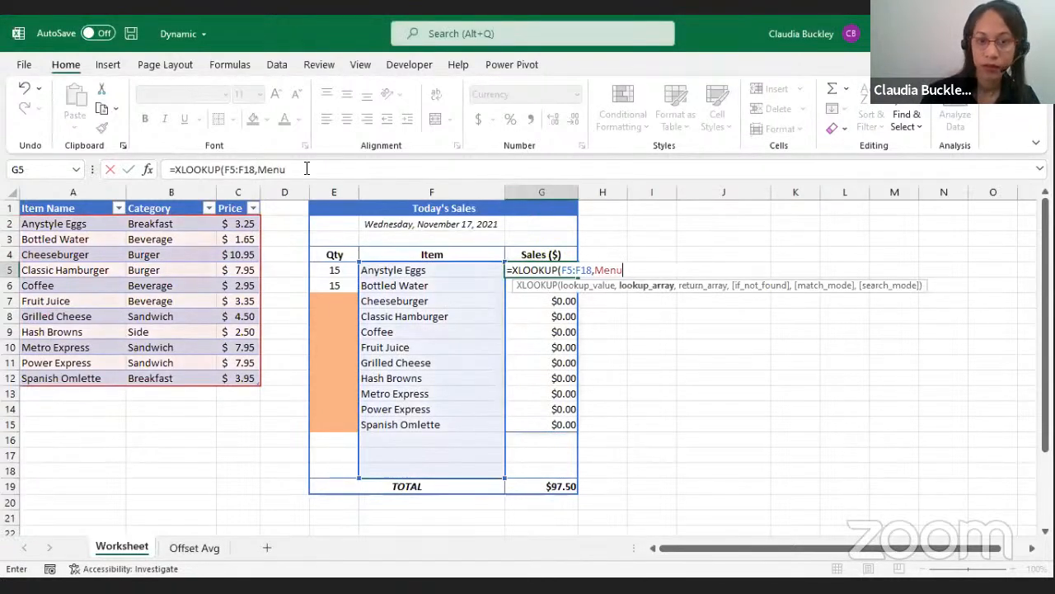
type("[")
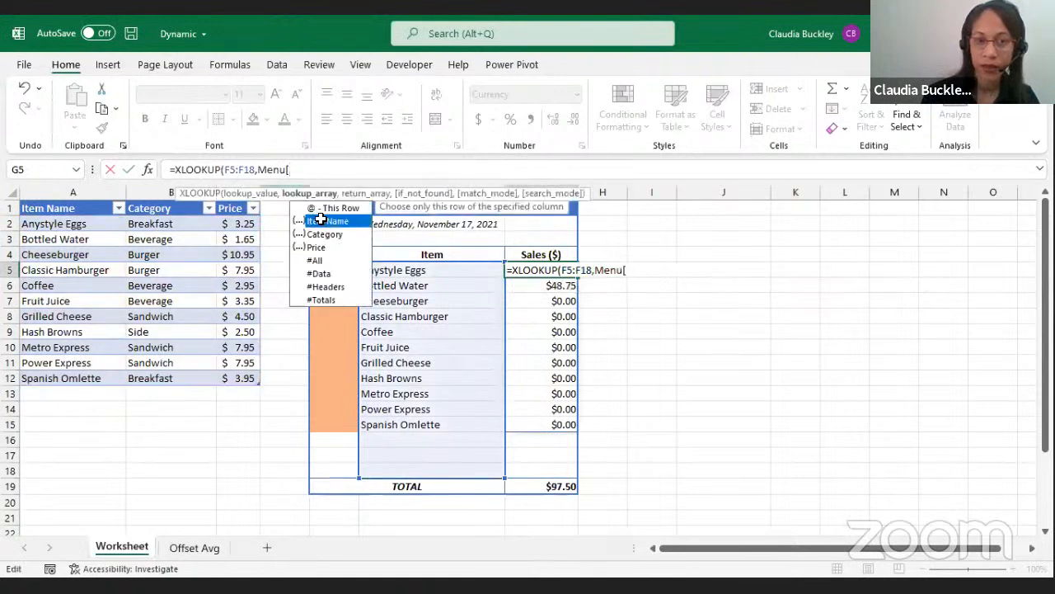
double_click(321, 220)
type("]")
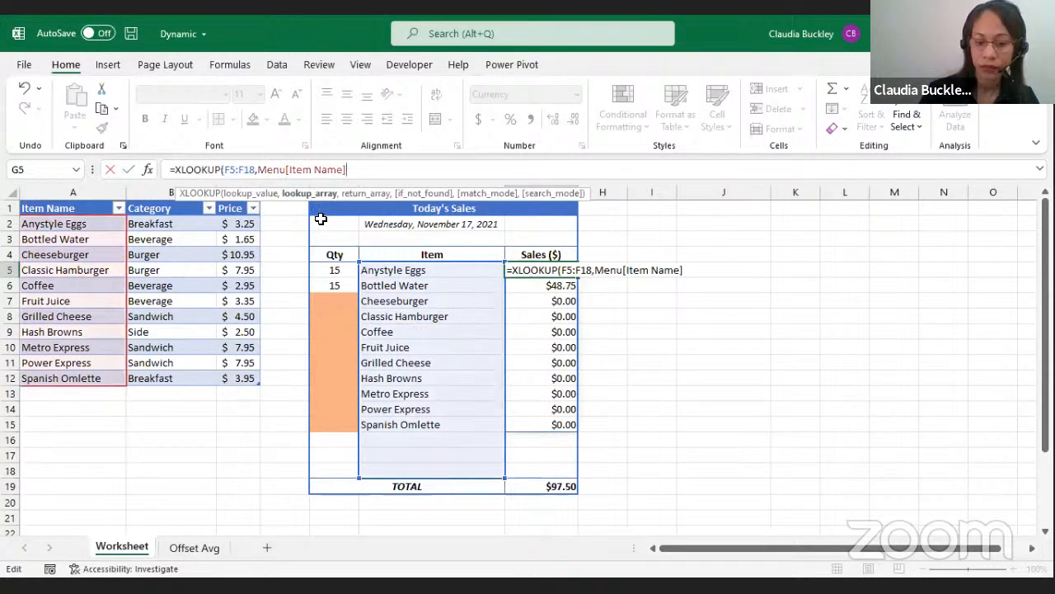
type(",")
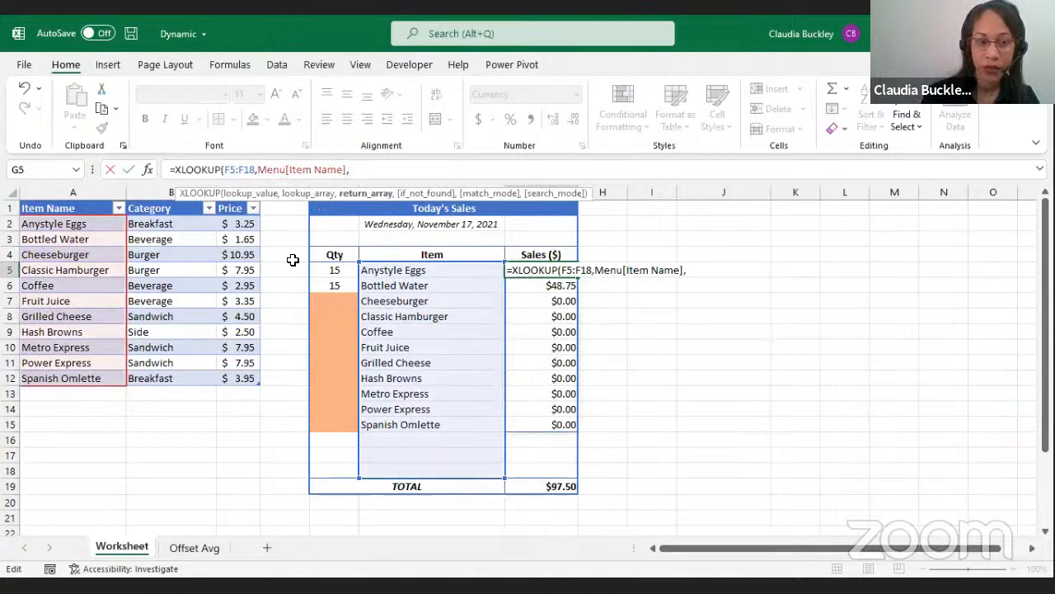
Set Menu[Price] as the return array and close the XLOOKUP function.
type("m")
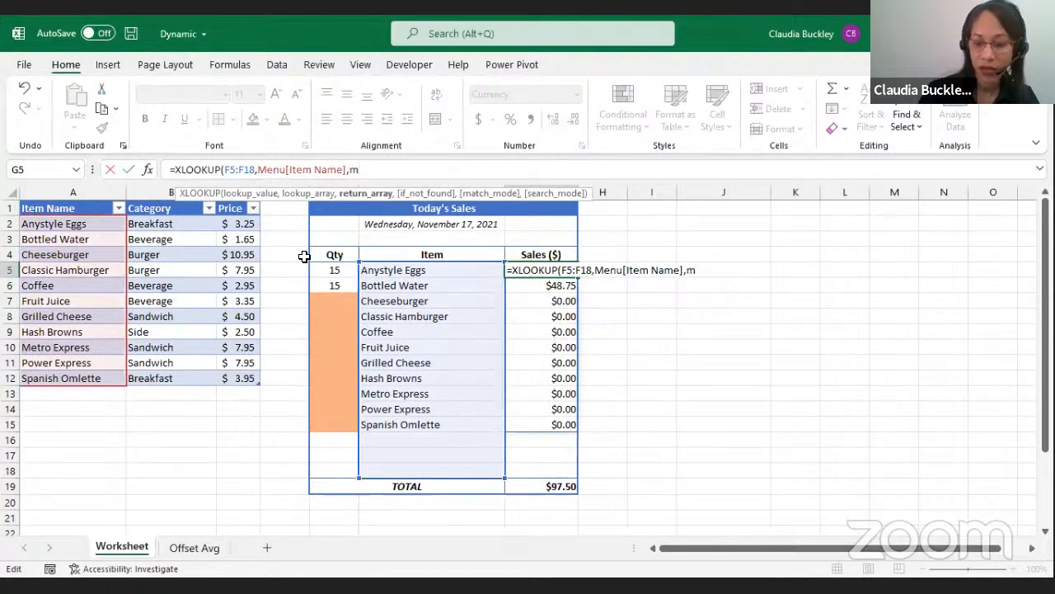
key("Tab")
type("[")
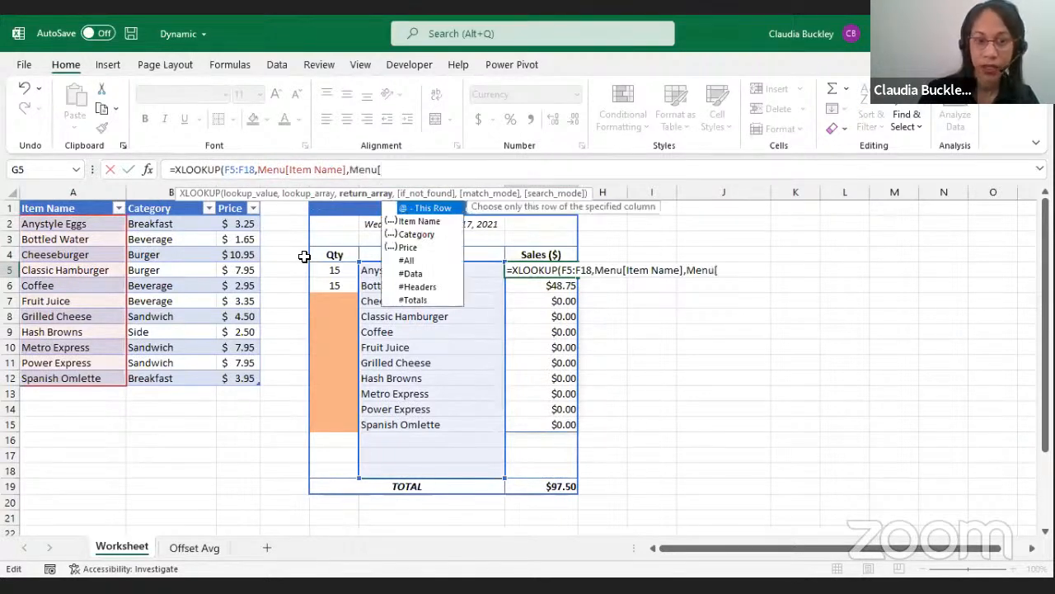
type("pri")
key("Tab")
type(")")
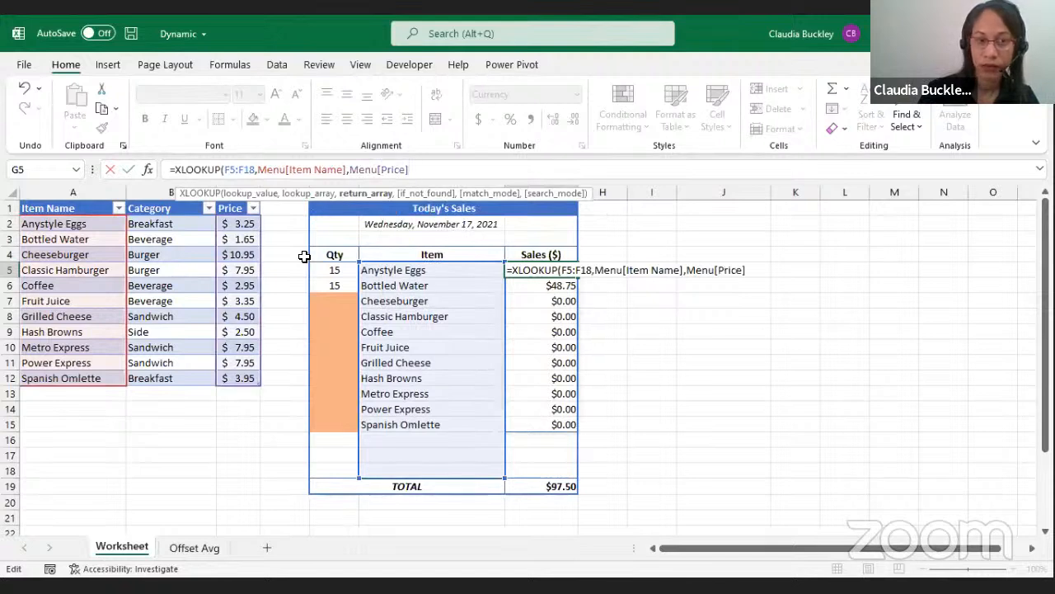
Multiply the XLOOKUP by the quantities in E5:E18, completing G5 as =XLOOKUP(F5:F18,Menu[Item Name],Menu[Price])*E5:E18.
type("*")
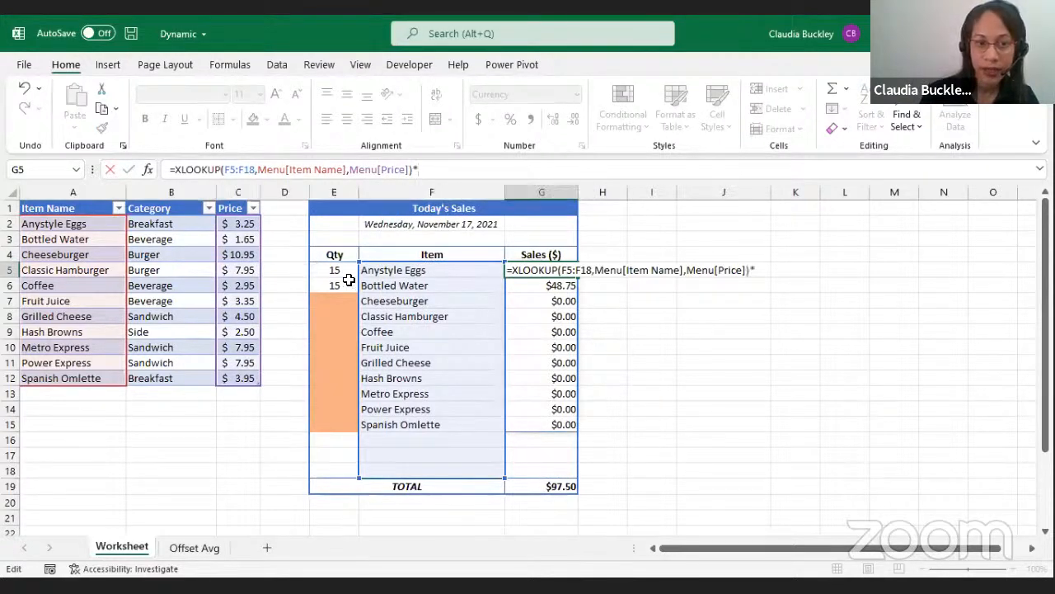
left_click(338, 272)
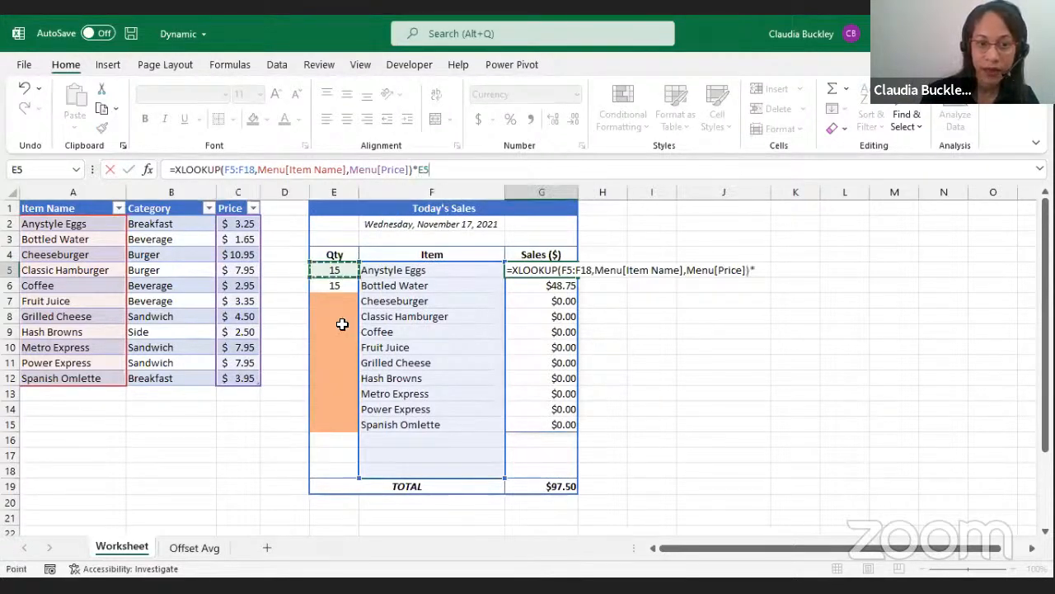
left_click(342, 474, "shift")
key("Return")
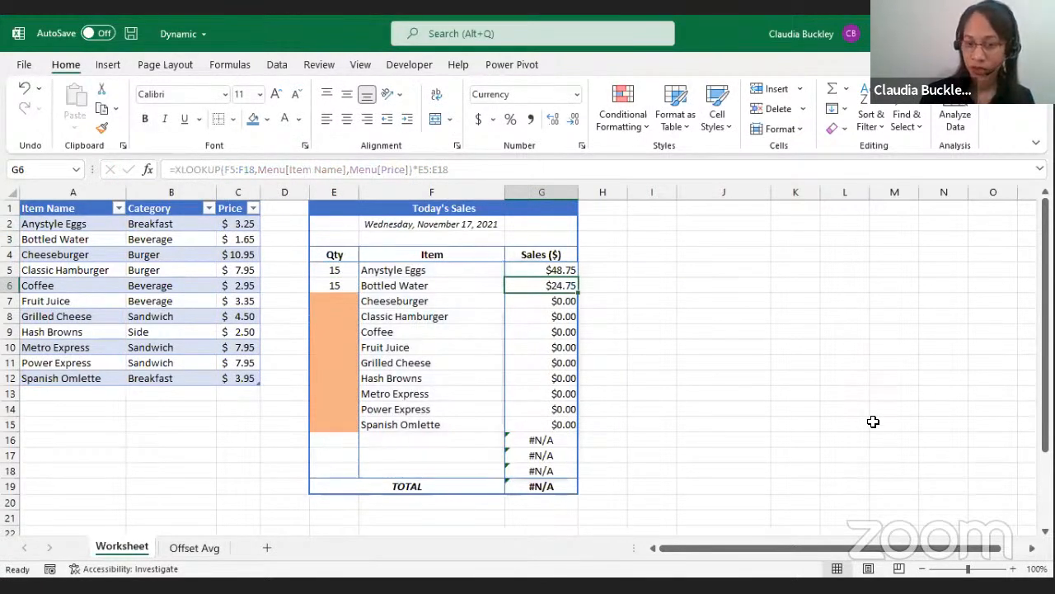
left_click(540, 450)
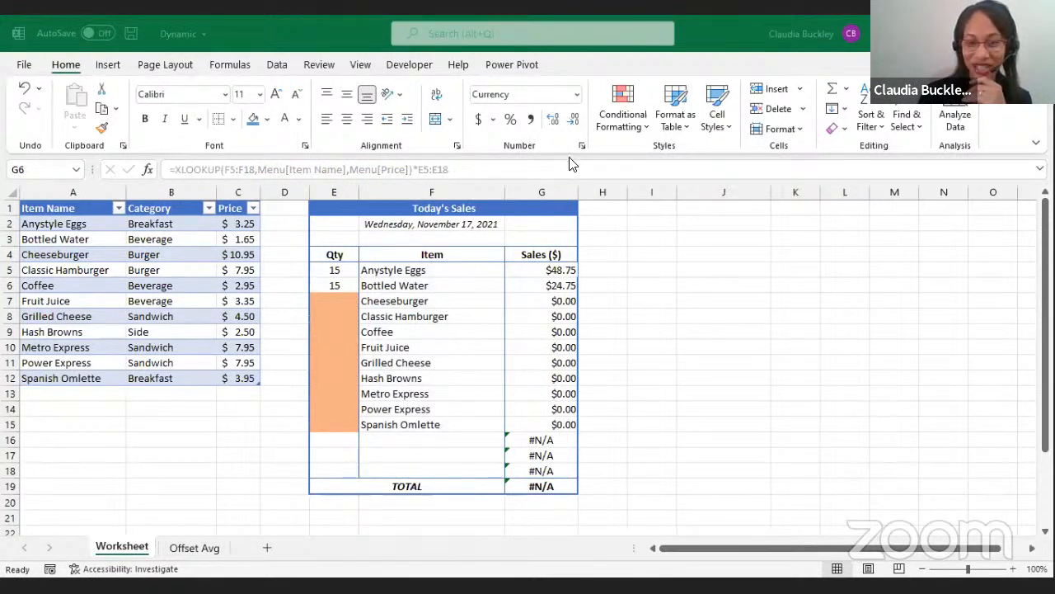
Try adding an empty string as the if-not-found argument of the XLOOKUP in G5, and undo that change.
left_click(535, 265)
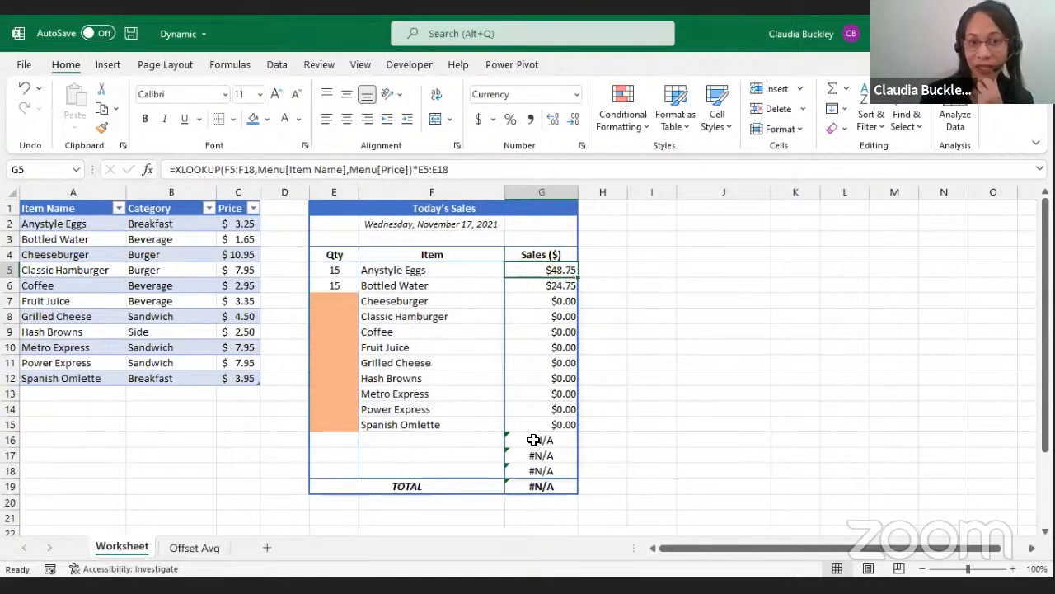
left_click(408, 171)
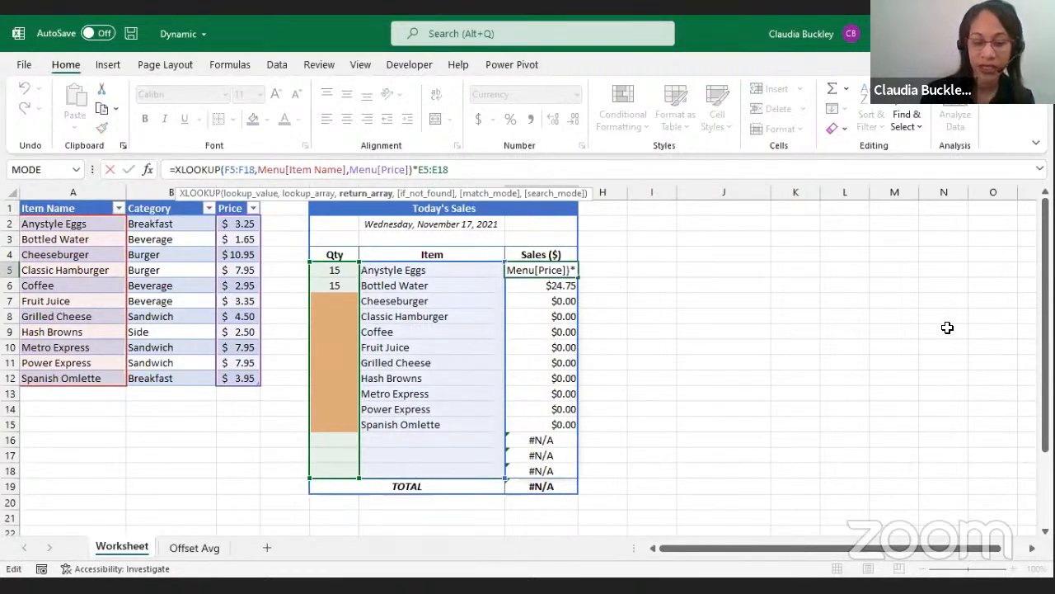
type(",\"\"")
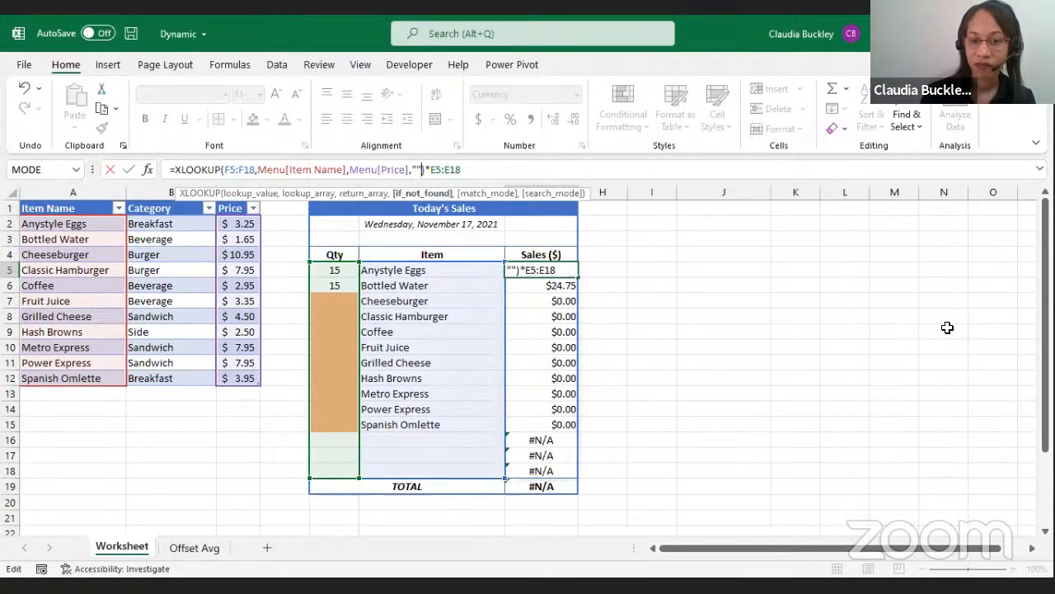
key("Return")
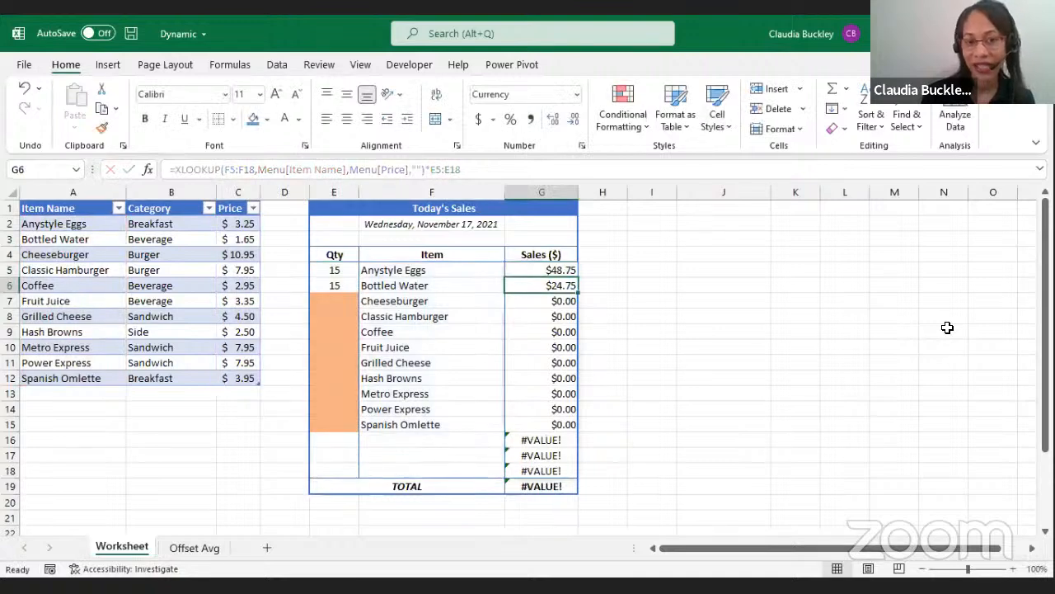
key("ctrl+z")
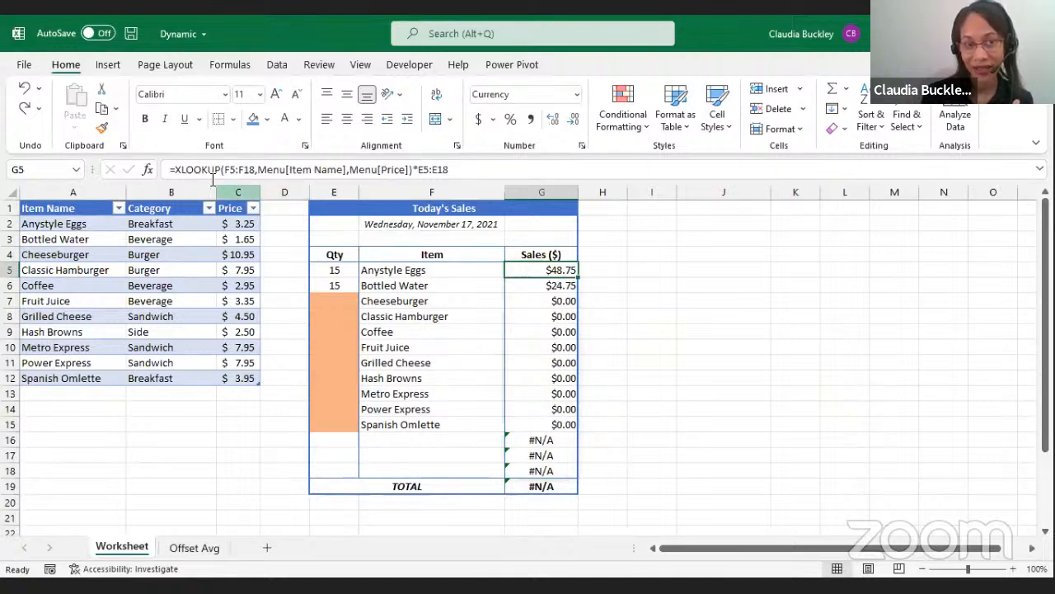
Wrap the G5 formula in IFERROR with an empty string for errors: =IFERROR(XLOOKUP(F5:F18,Menu[Item Name],Menu[Price])*E5:E18,"").
left_click(174, 170)
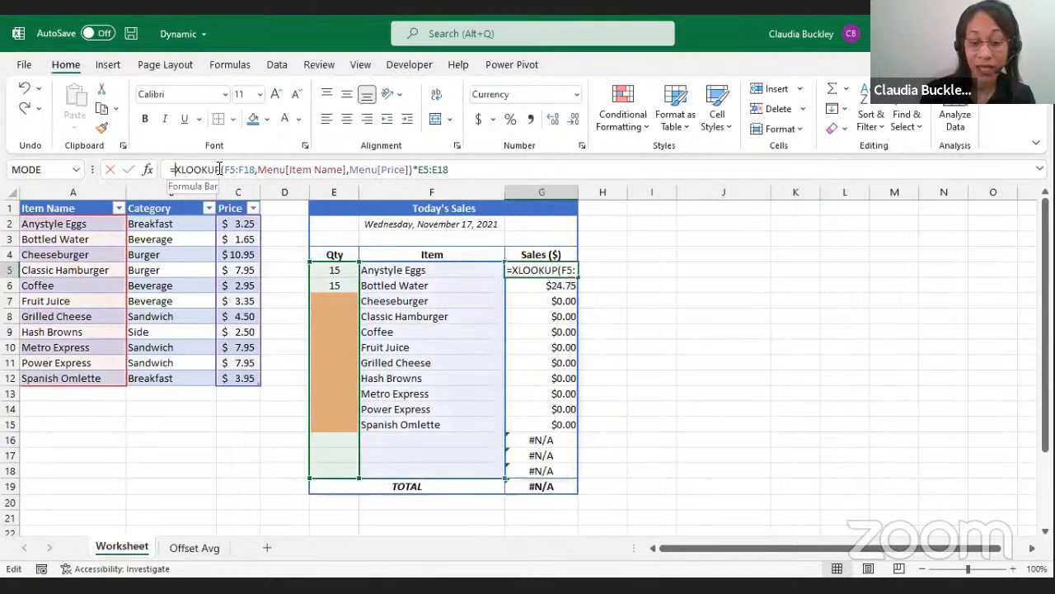
type("iferror")
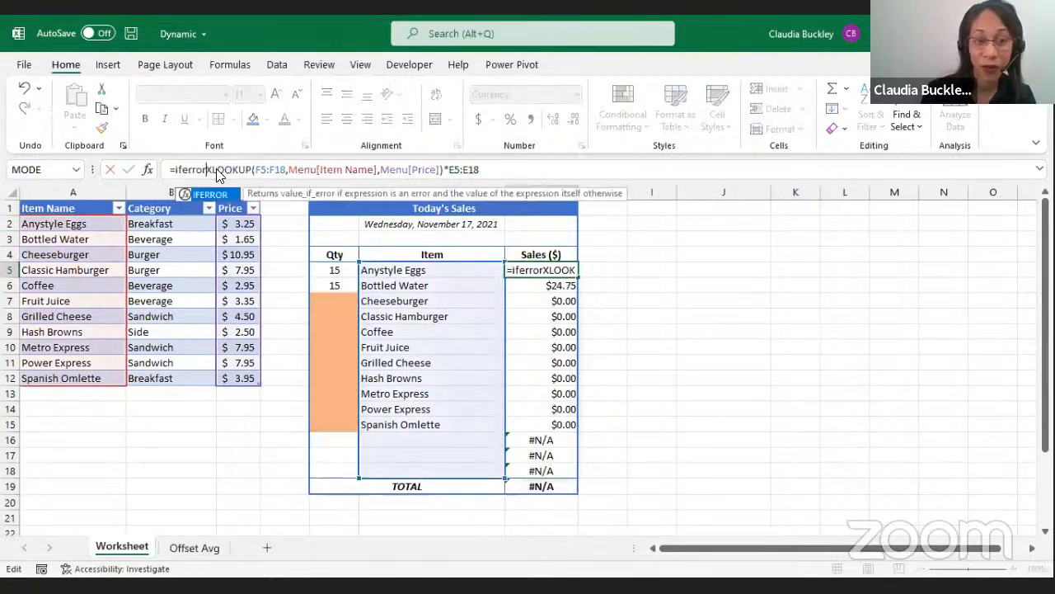
type("(")
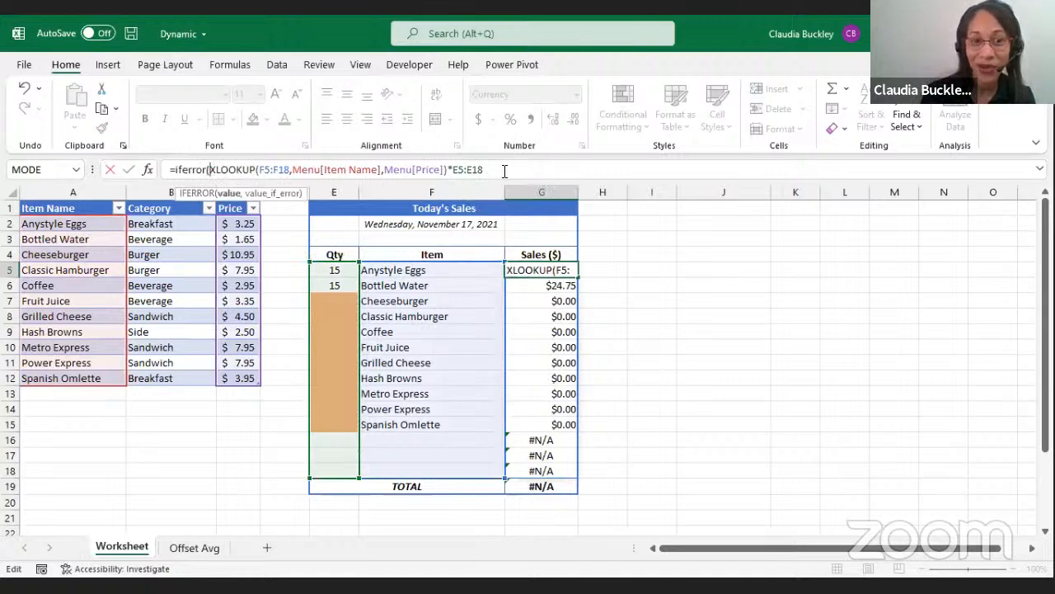
left_click(504, 170)
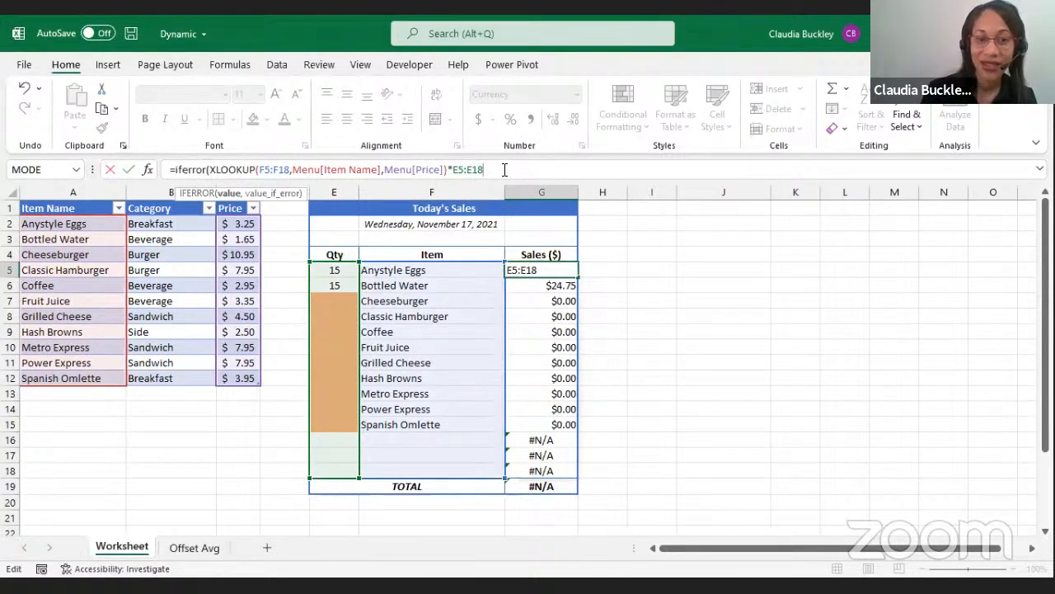
type(",\"")
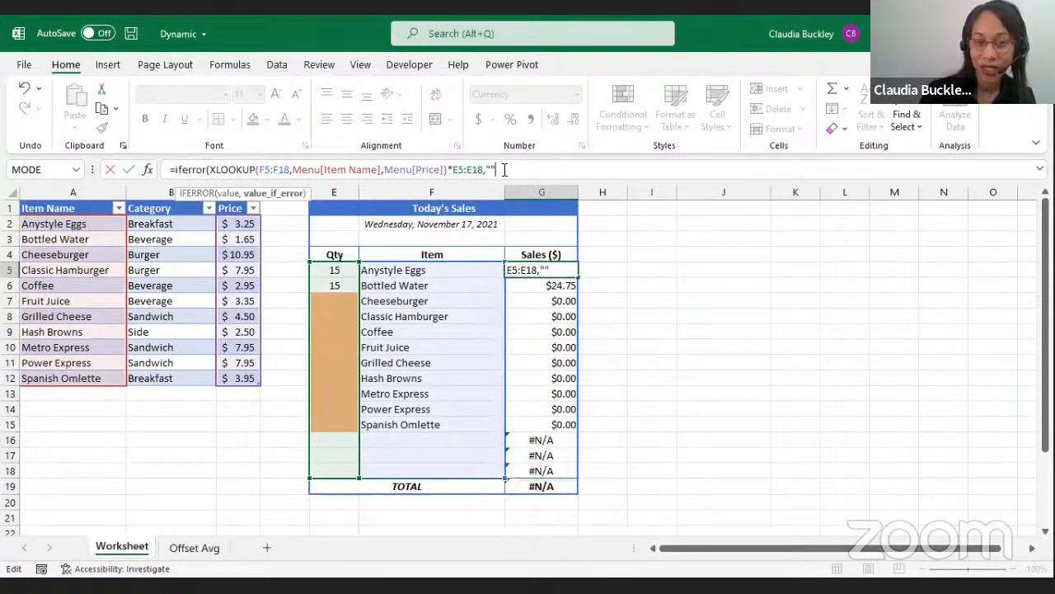
type("\"")
key("Return")
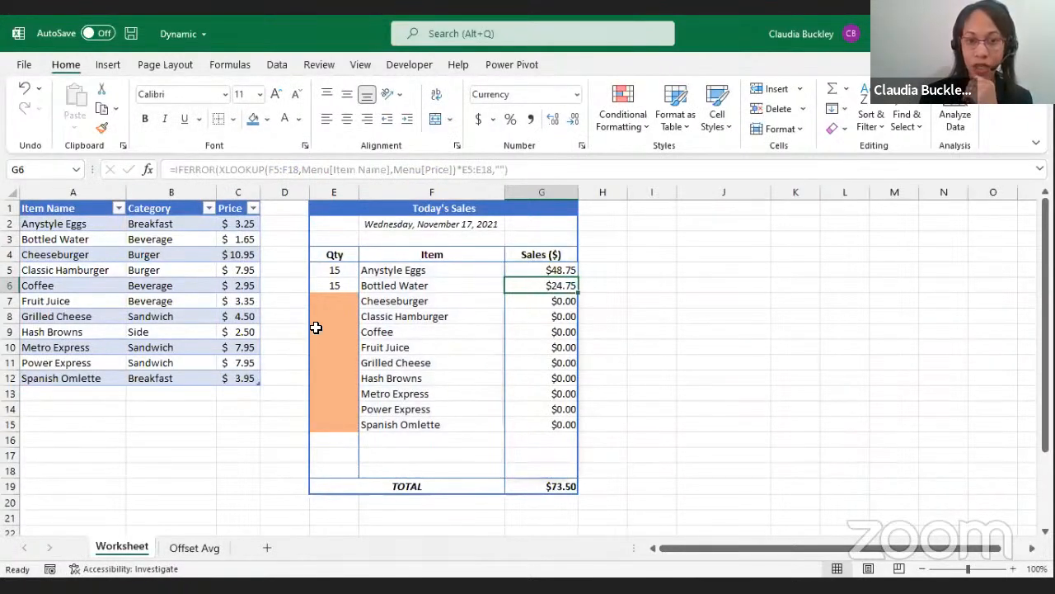
Enter quantities of 11 for Cheeseburger, 0 for Classic Hamburger, 10 for Fruit Juice and 5 for Grilled Cheese, skipping Coffee.
left_click(328, 306)
type("11")
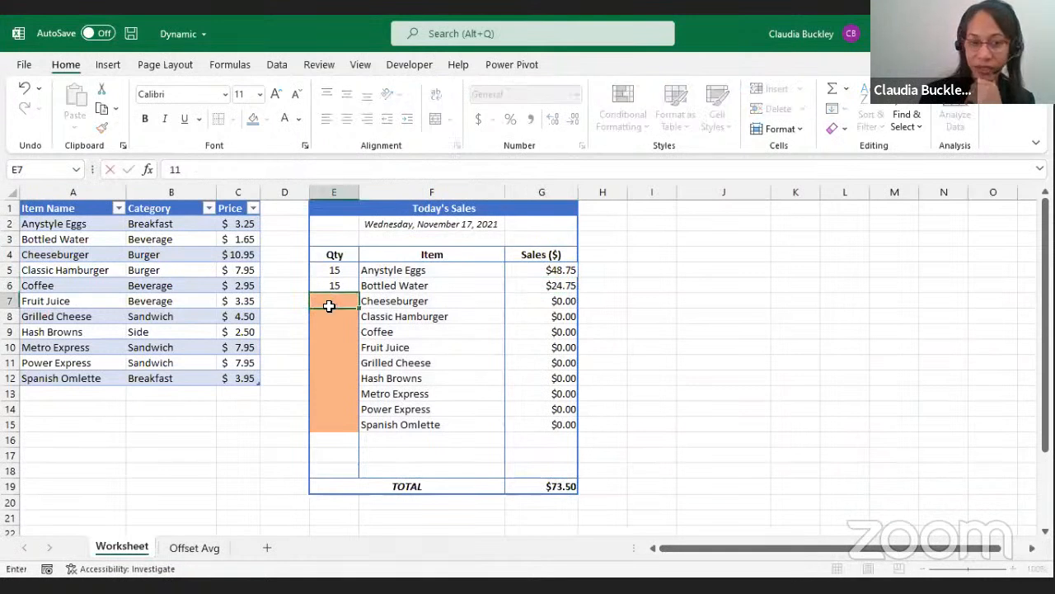
key("Return")
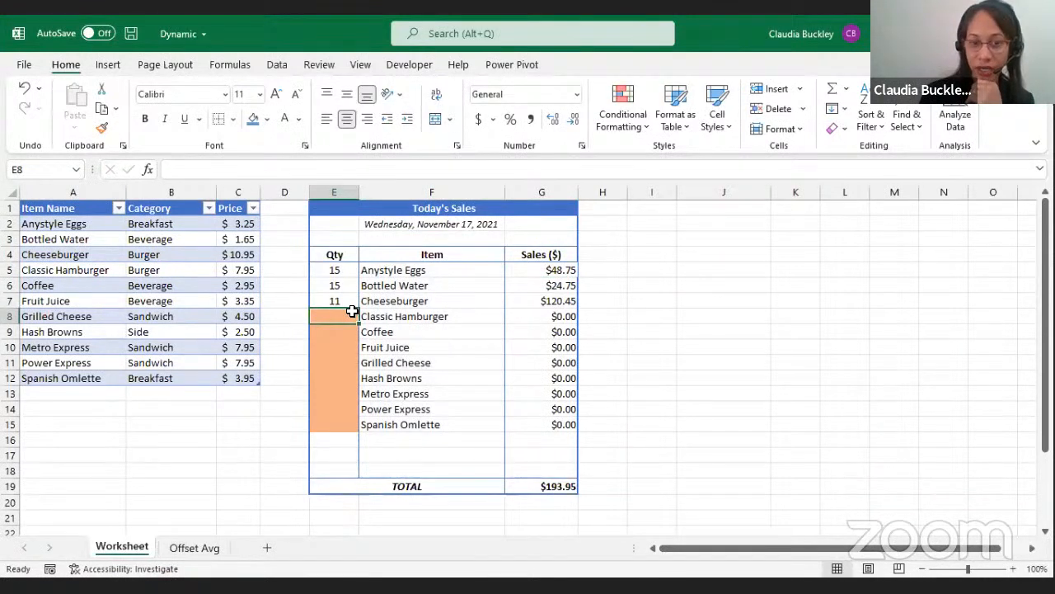
type("0")
key("Return")
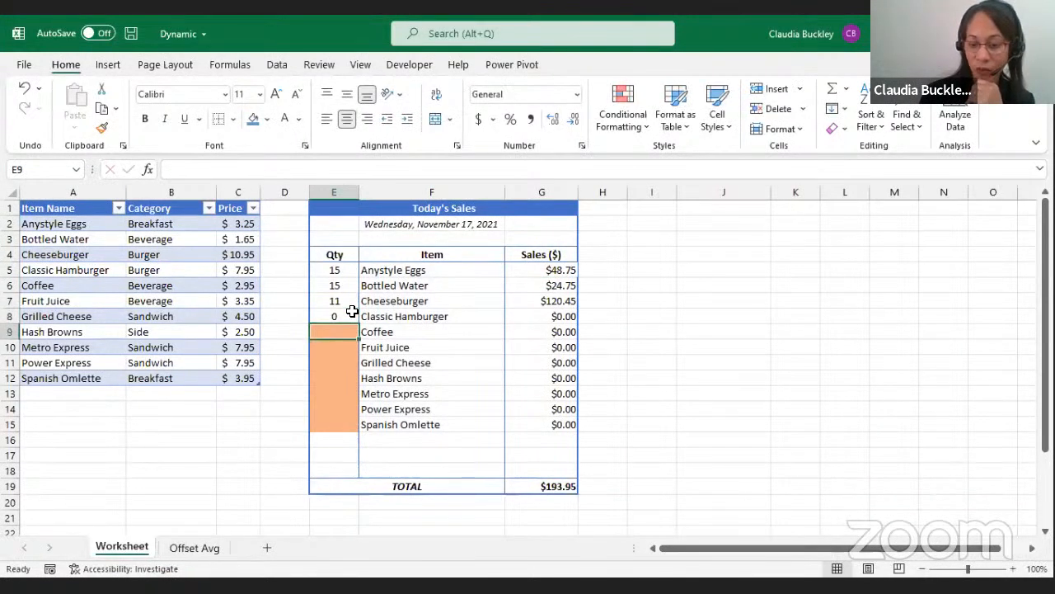
key("Return")
type("10")
key("Return")
type("5")
key("Return")
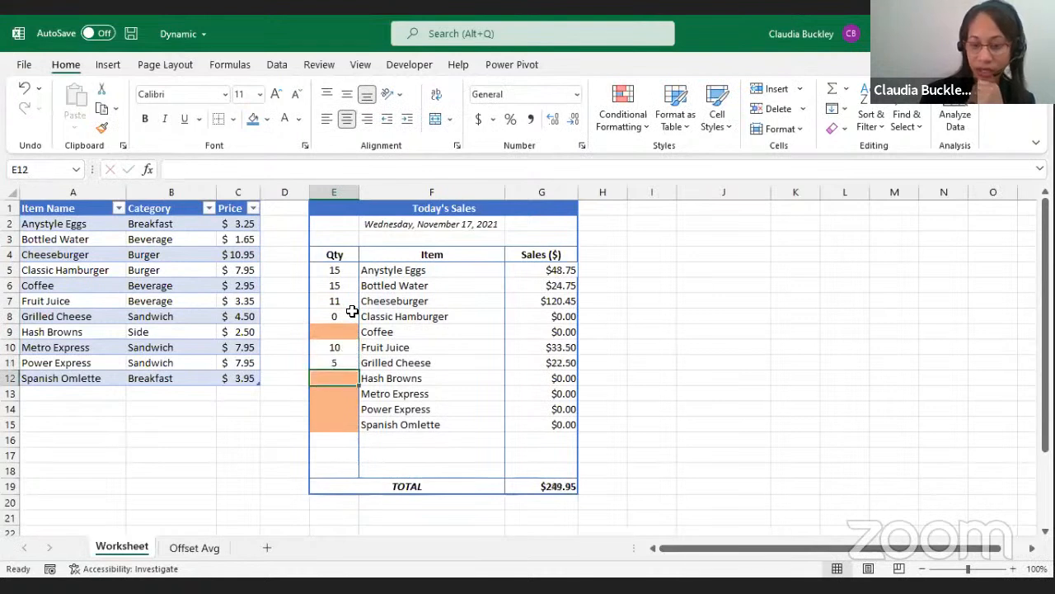
Enter quantities of 11 for Hash Browns, 10 for Metro Express, 1 for Power Express and 0 for Spanish Omlette.
type("11")
key("Return")
type("10")
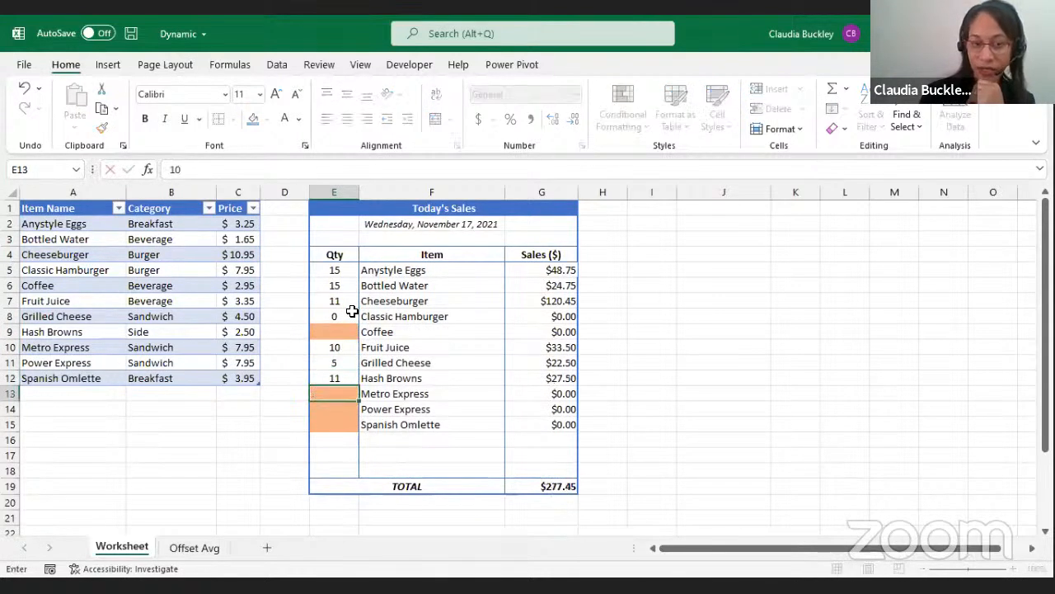
key("Return")
type("1")
key("Return")
type("0")
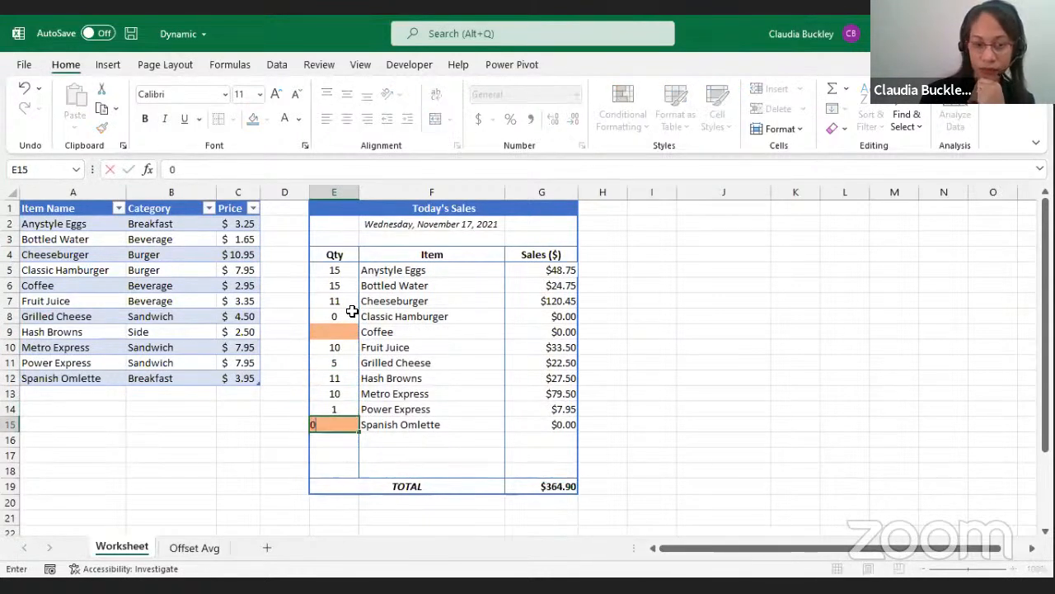
key("Return")
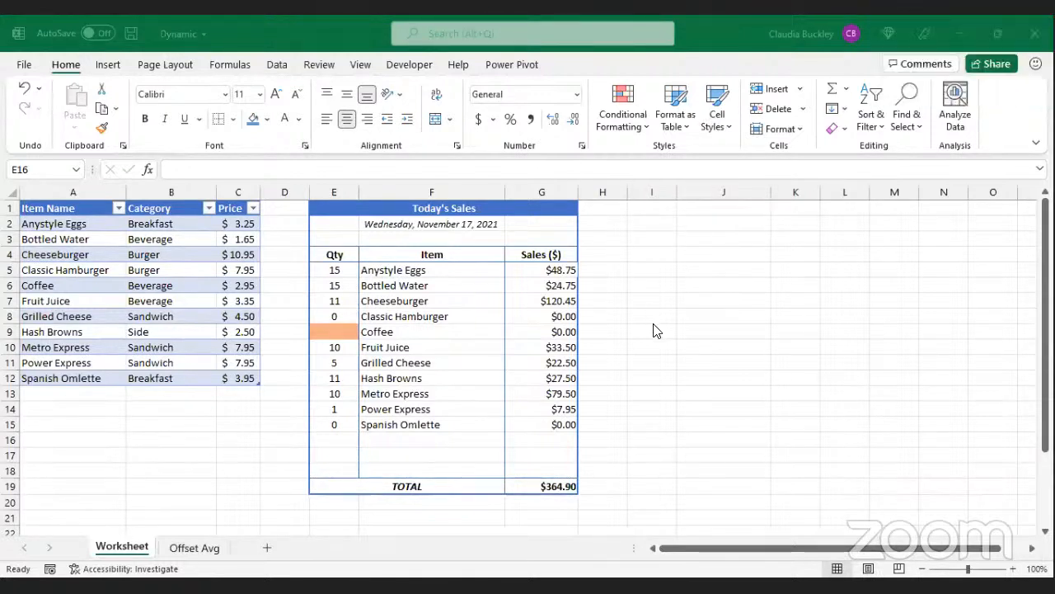
Fill in the highlighted blank quantity for Coffee in E9 with 25.
left_click(328, 330)
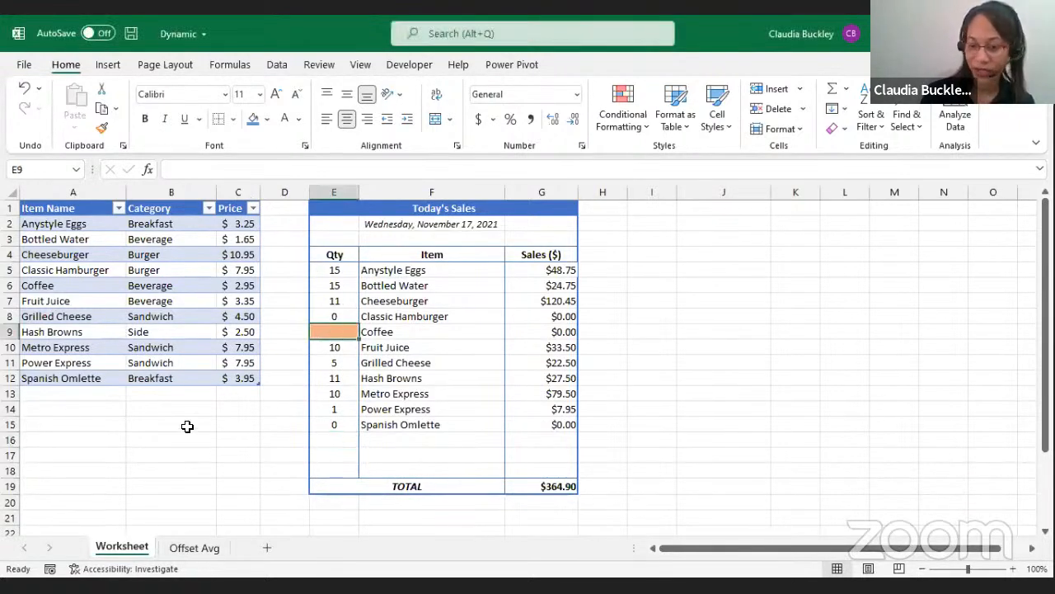
type("25")
key("Return")
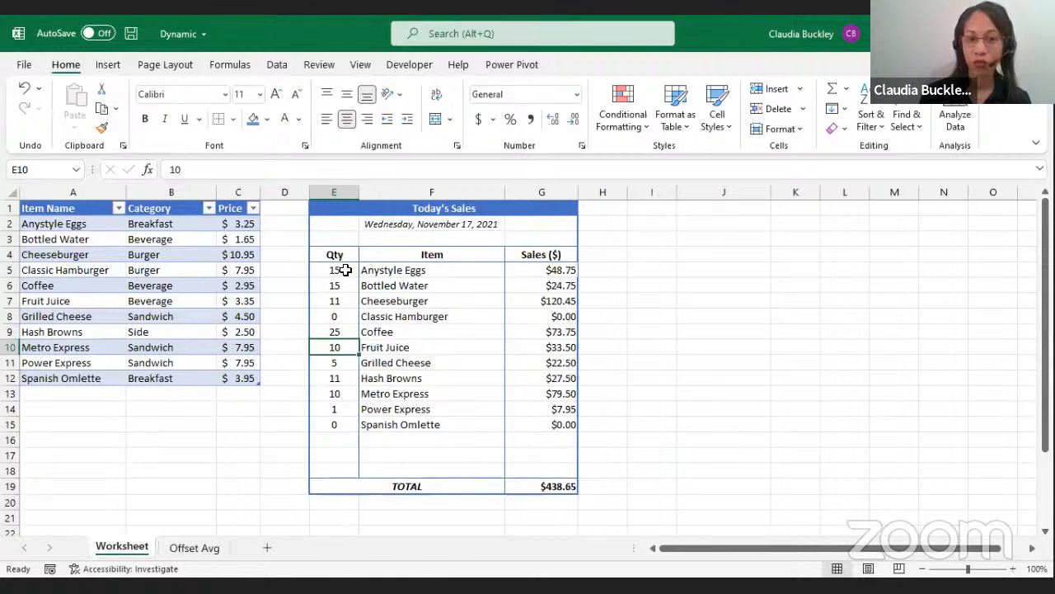
Insert a default column chart from the items and sales in F5:G15 and place it beside the Today's Sales table.
left_click_drag(417, 272, 530, 422)
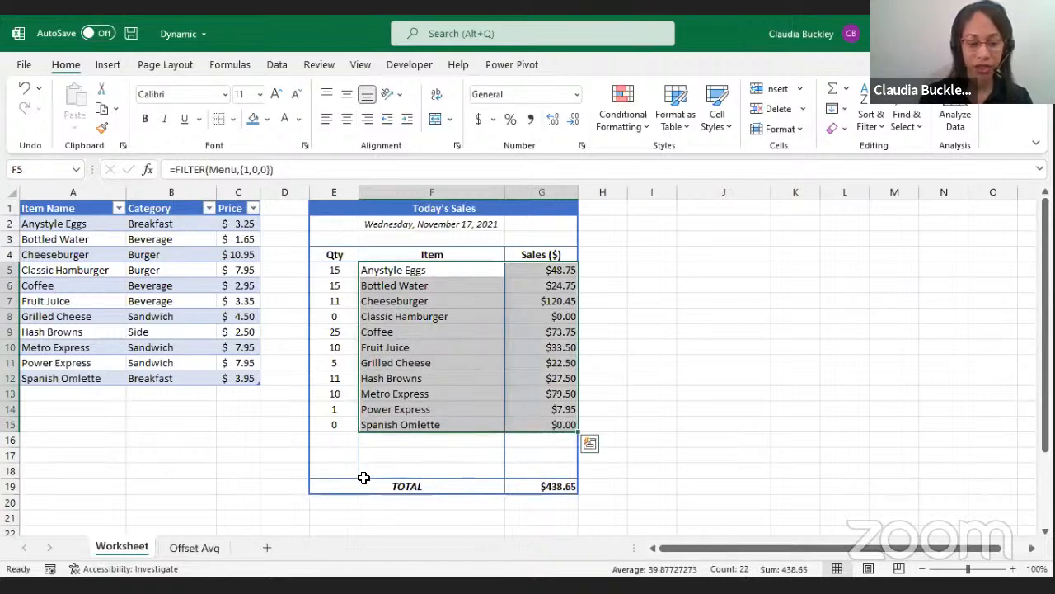
key("alt+F1")
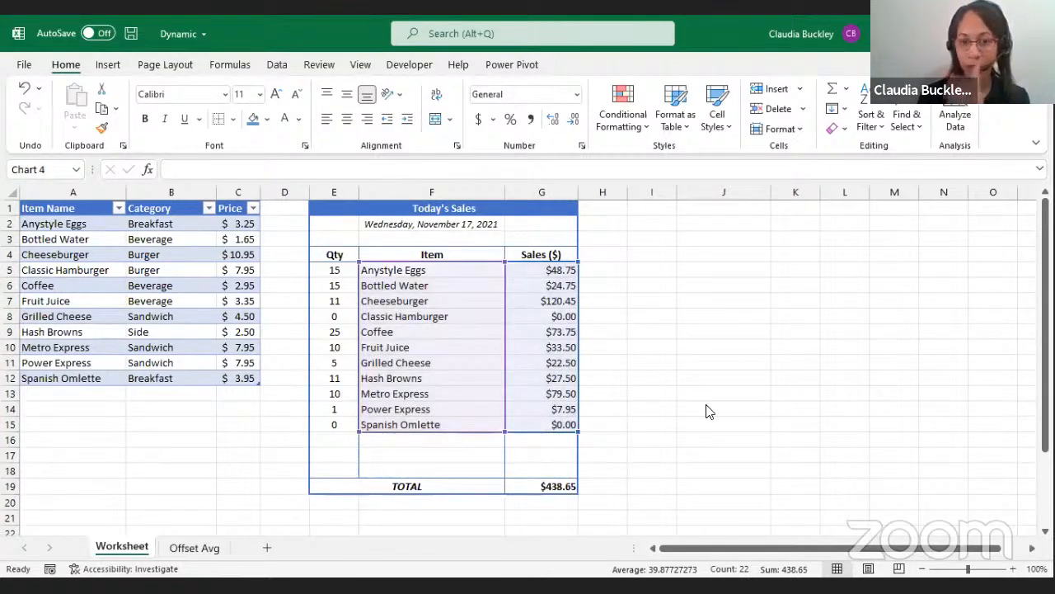
left_click_drag(671, 286, 905, 251)
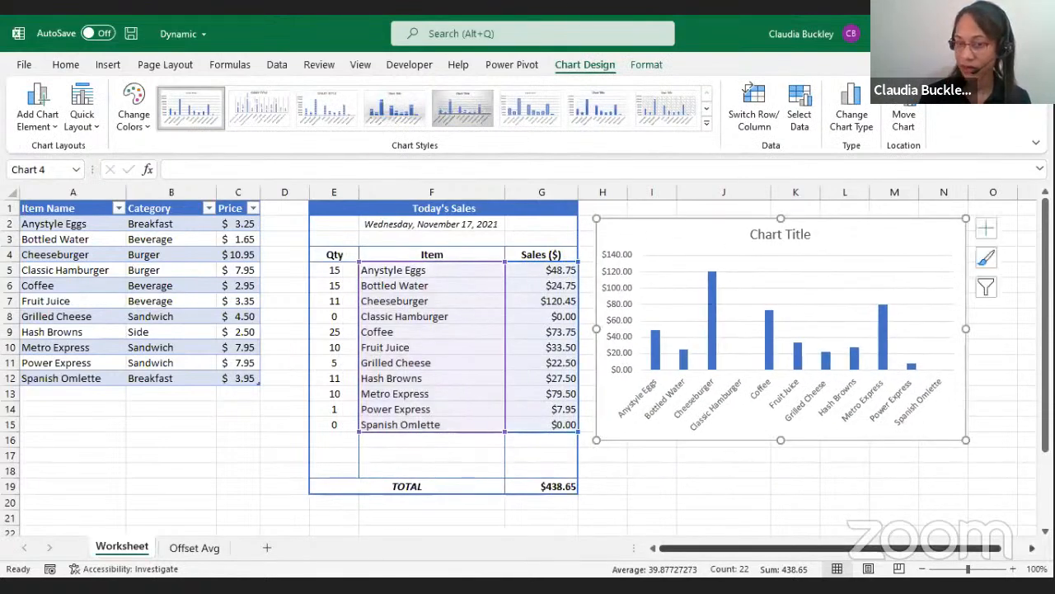
left_click_drag(996, 548, 1030, 546)
left_click(1032, 550)
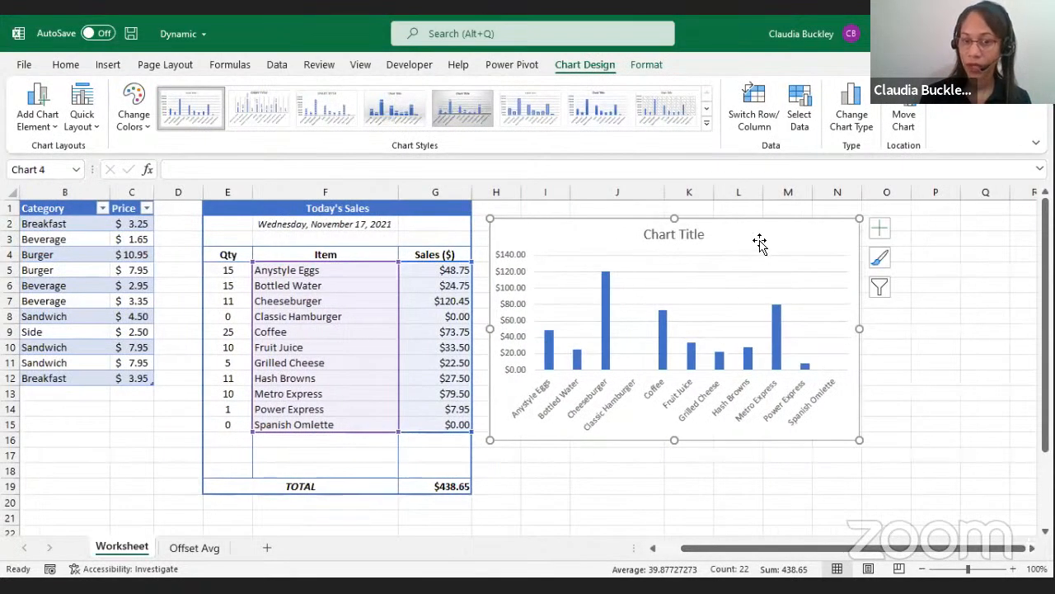
left_click_drag(760, 243, 781, 231)
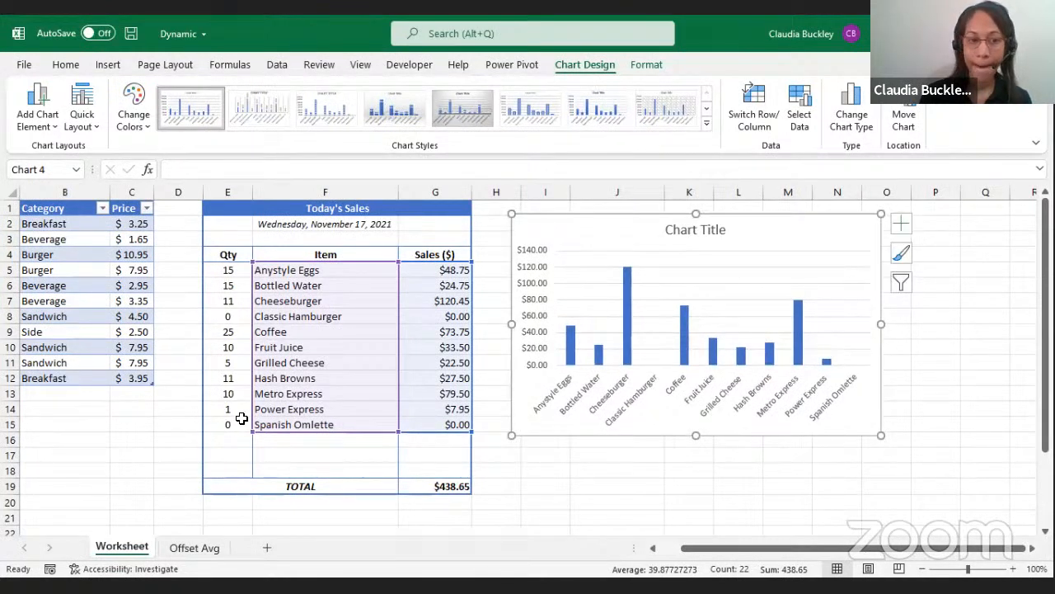
Add a new row at the end of the Menu table for Toast with category Side and price 1.
left_click(126, 376)
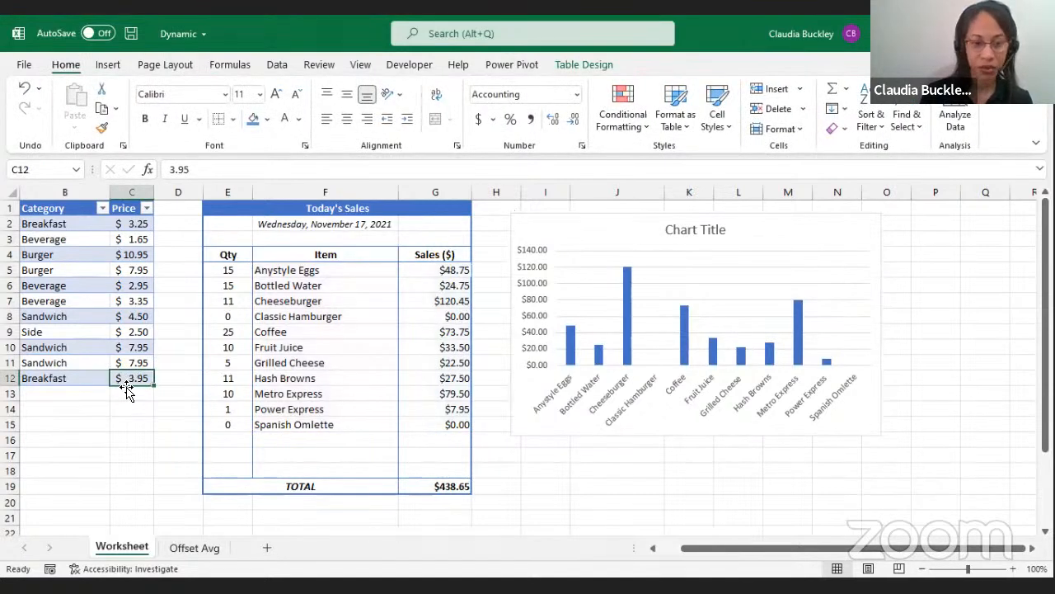
key("Tab")
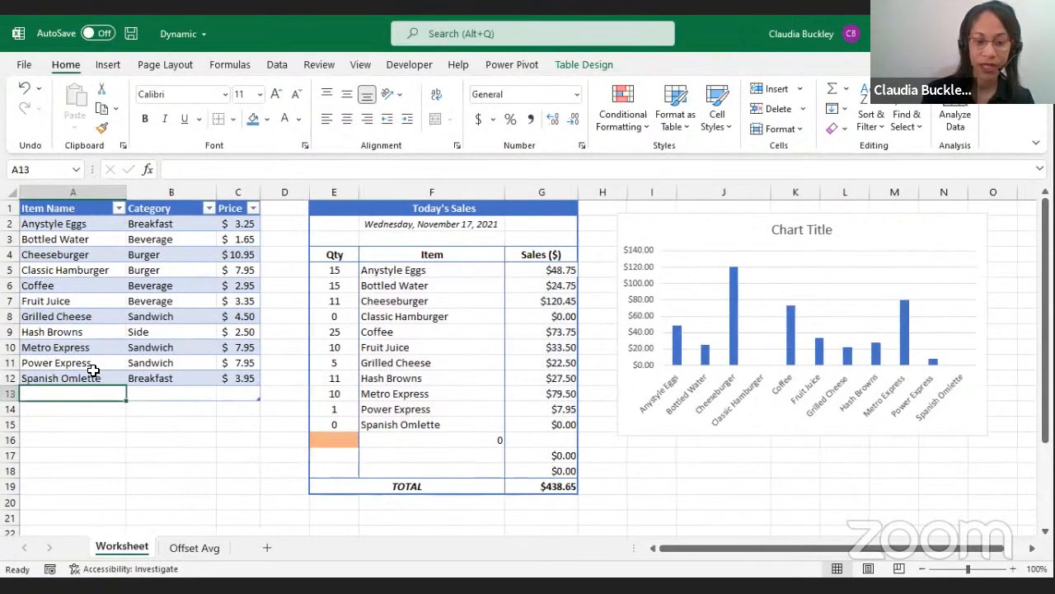
type("Toa")
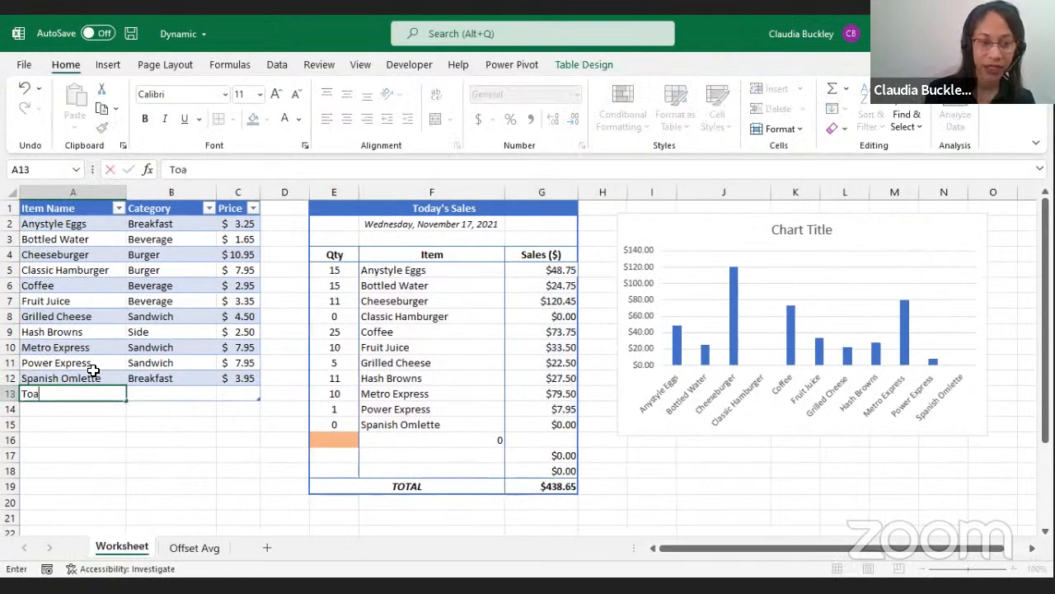
type("st")
key("Tab")
key("Tab")
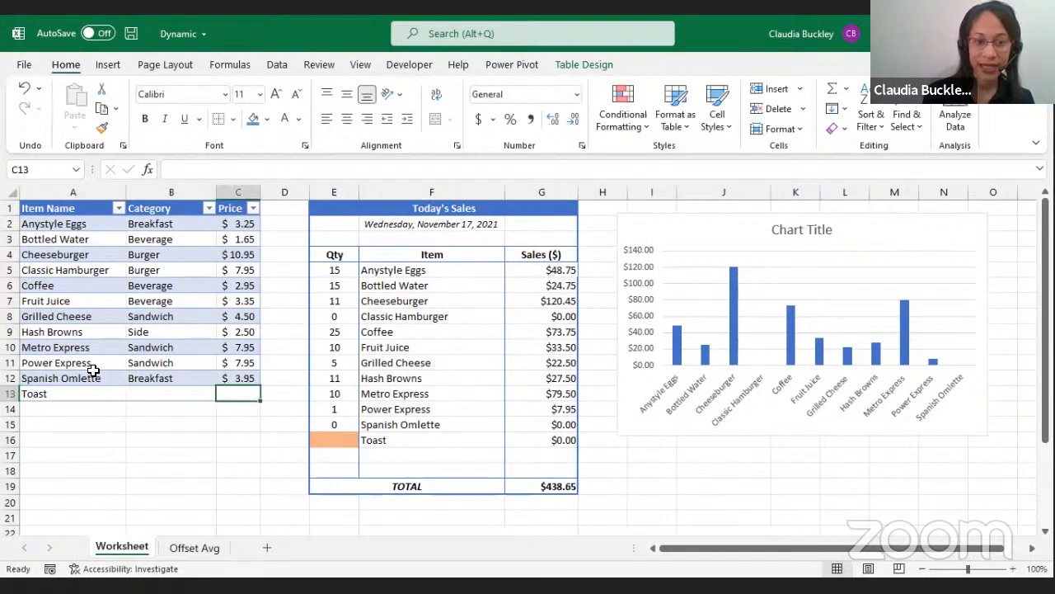
type("1")
key("Return")
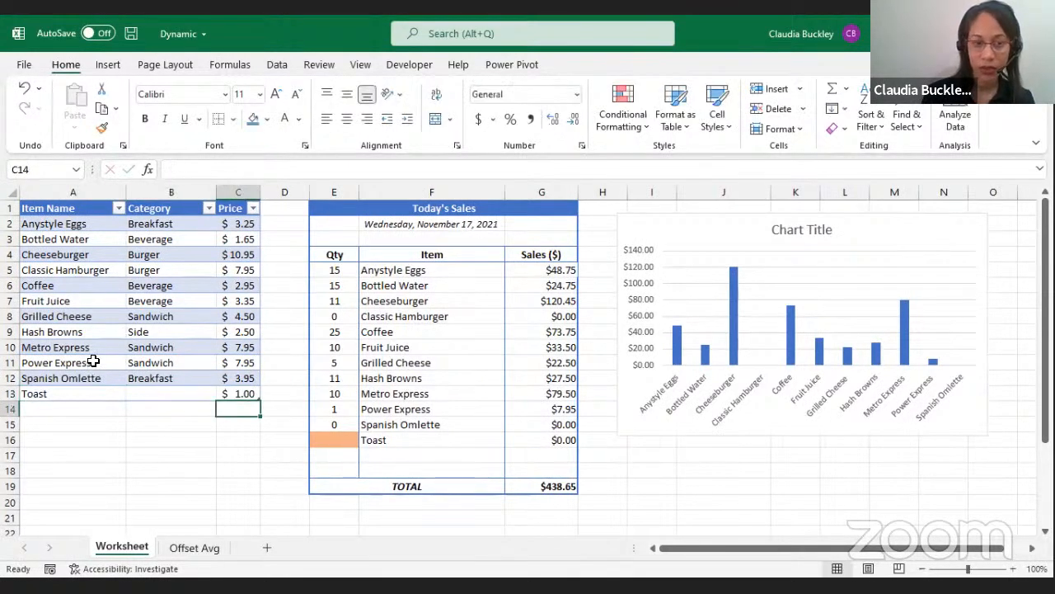
left_click(160, 393)
type("side")
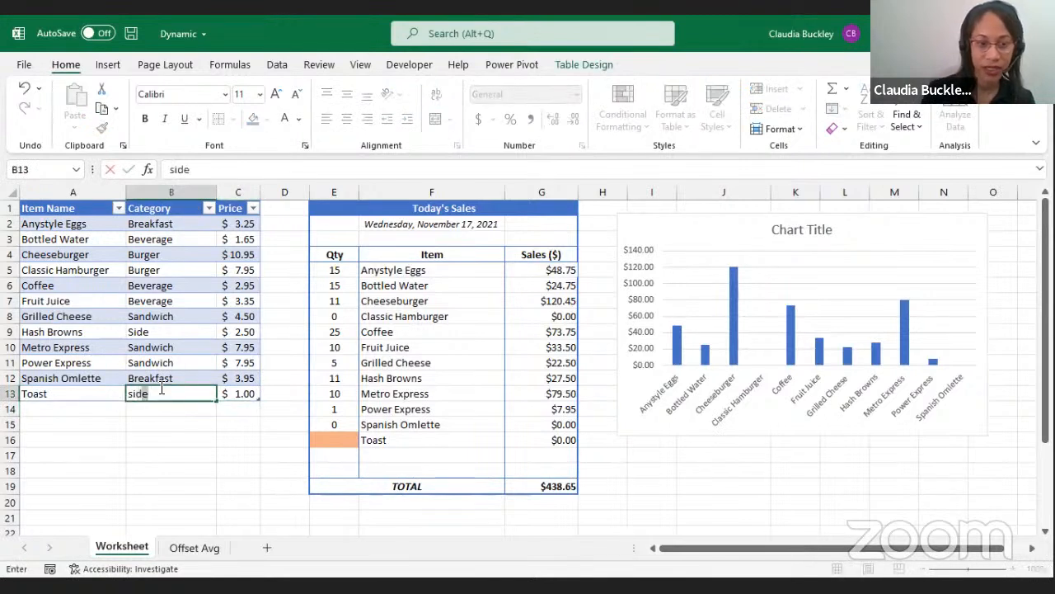
key("Tab")
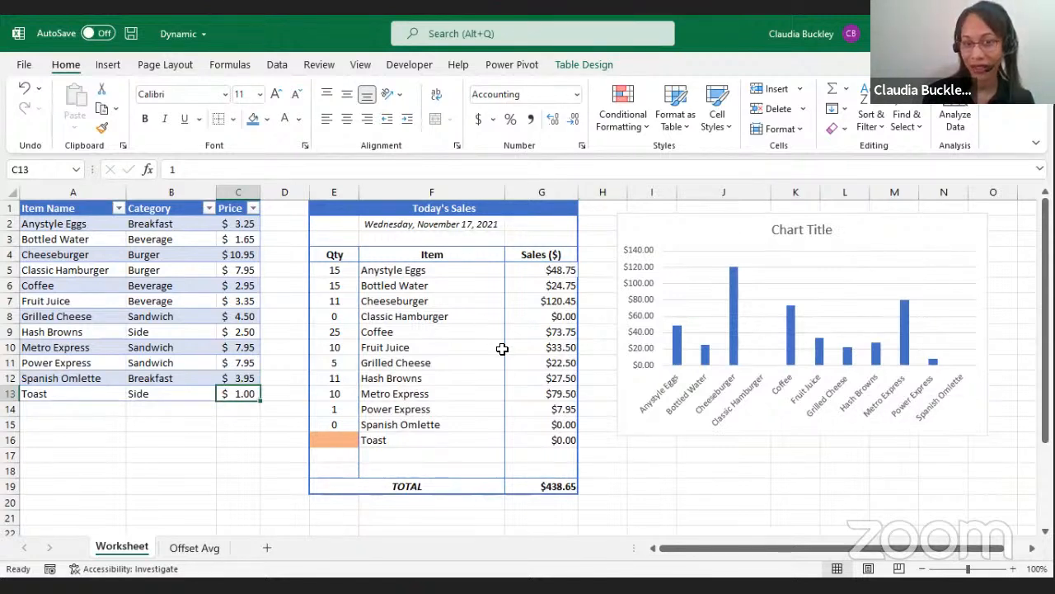
Examine the data range that the sales column chart is currently based on.
left_click(700, 234)
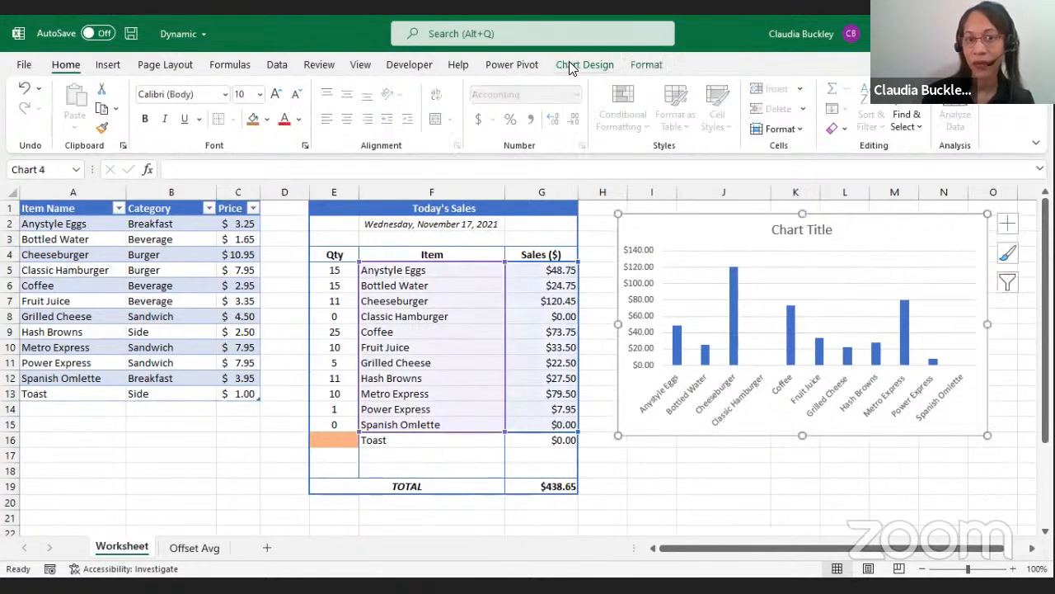
left_click(568, 65)
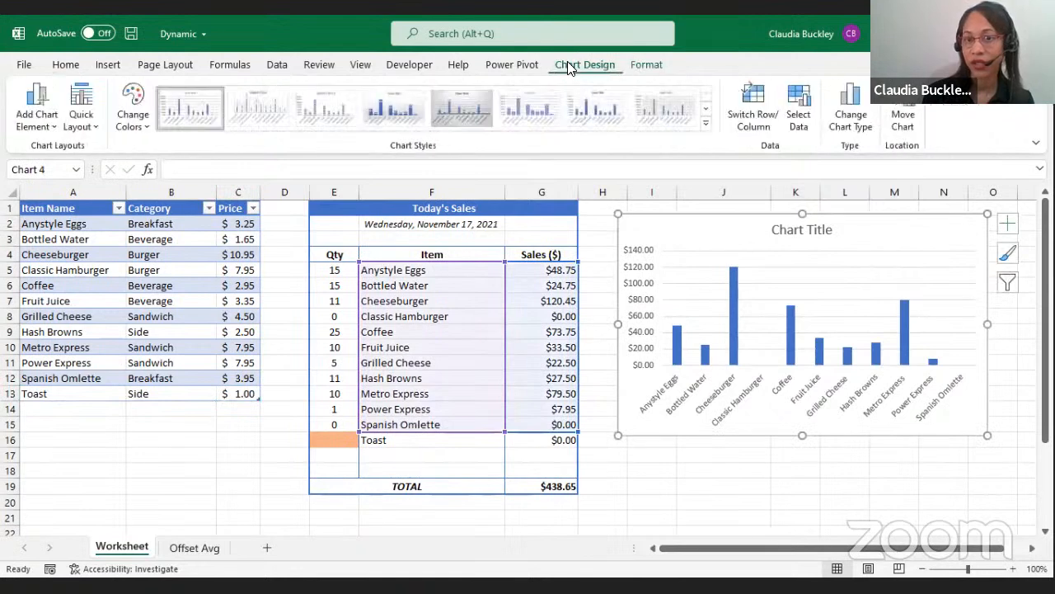
left_click(799, 132)
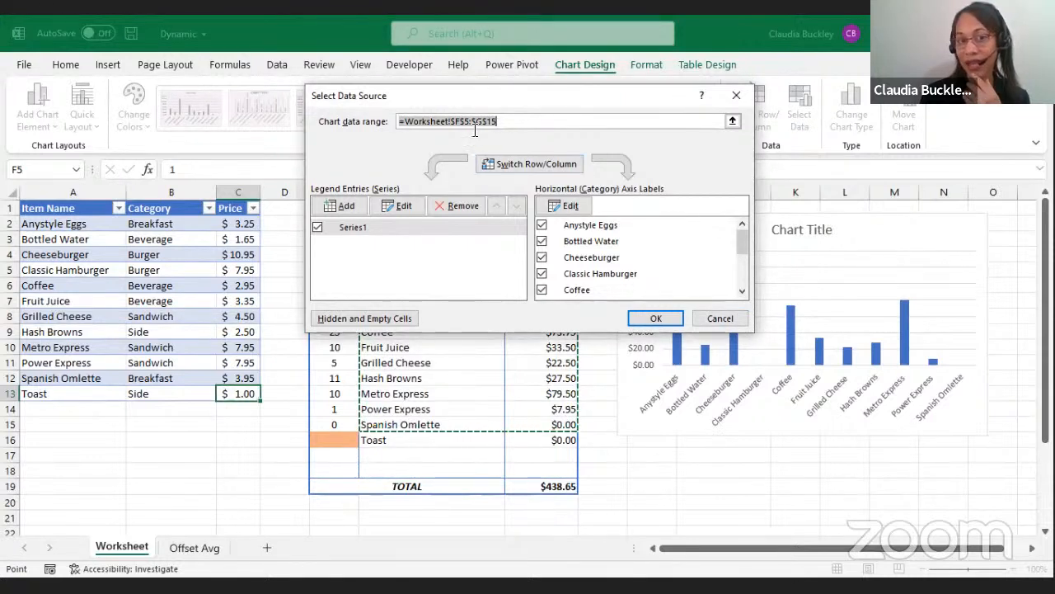
left_click(719, 318)
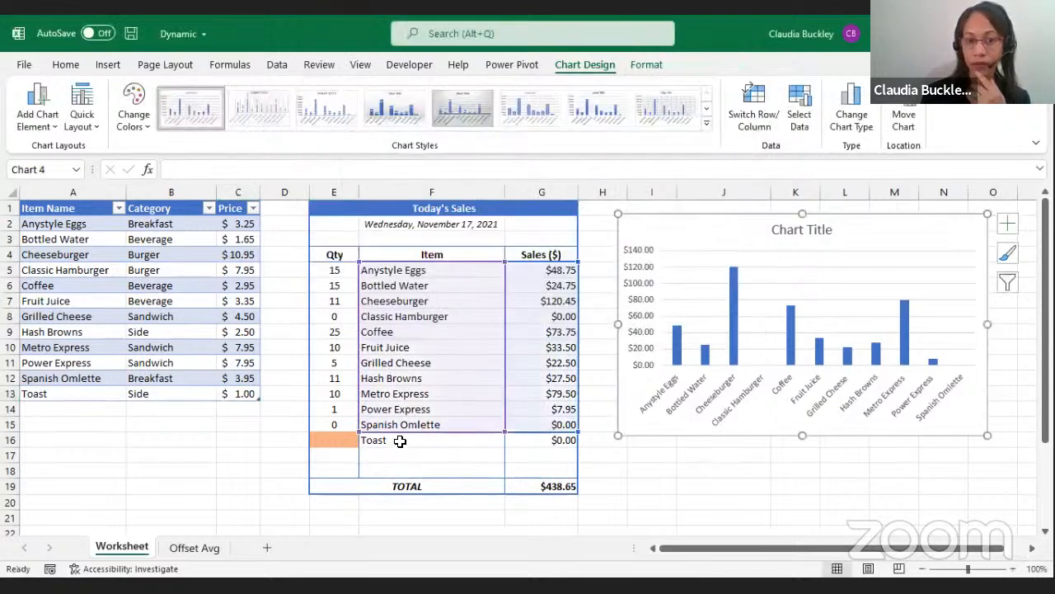
Delete the Toast row from the Menu table.
left_click(401, 439)
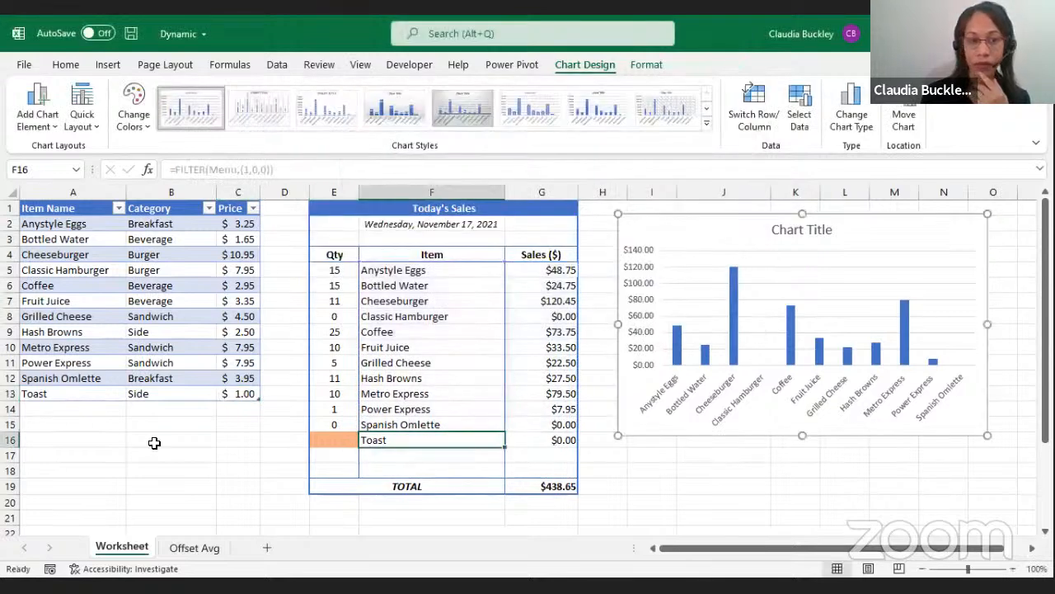
left_click(24, 394)
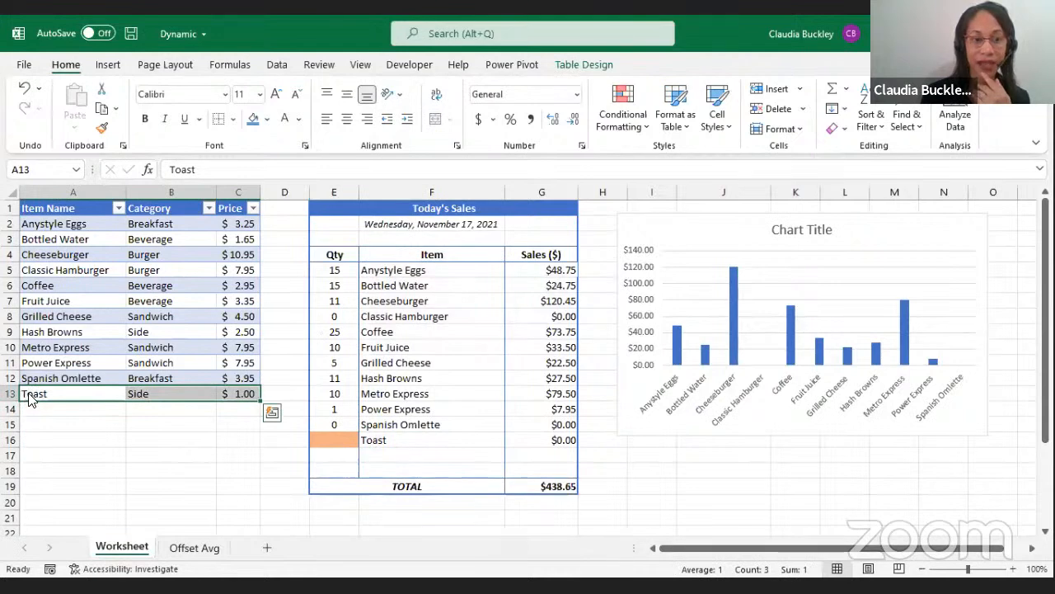
right_click(30, 393)
mouse_move(101, 295)
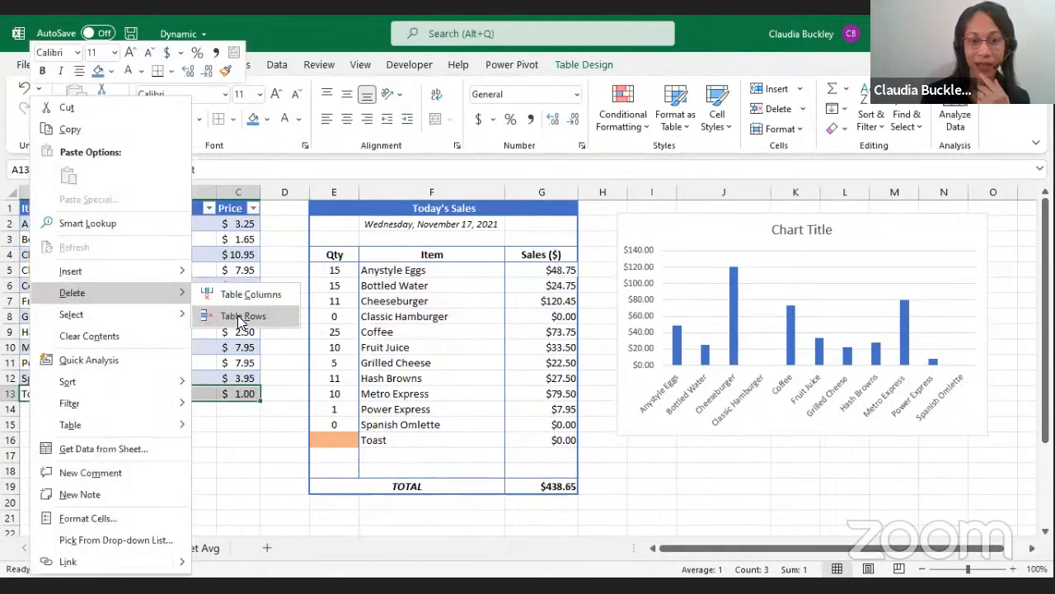
left_click(242, 317)
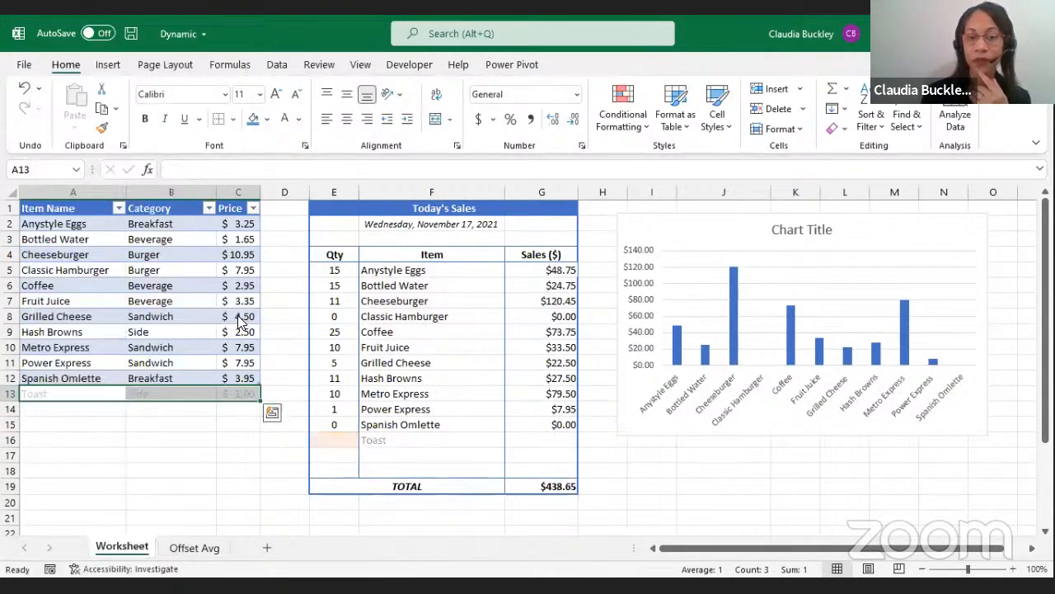
Define a workbook-scoped name itemspill that refers to the spilled item list, =Worksheet!$F$5#.
left_click(408, 407)
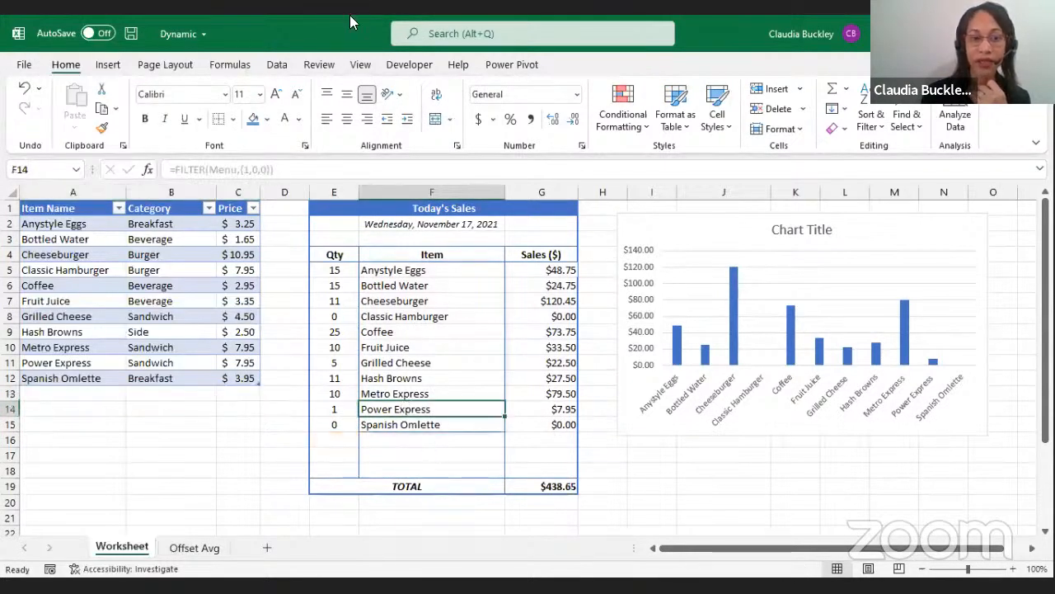
left_click(243, 71)
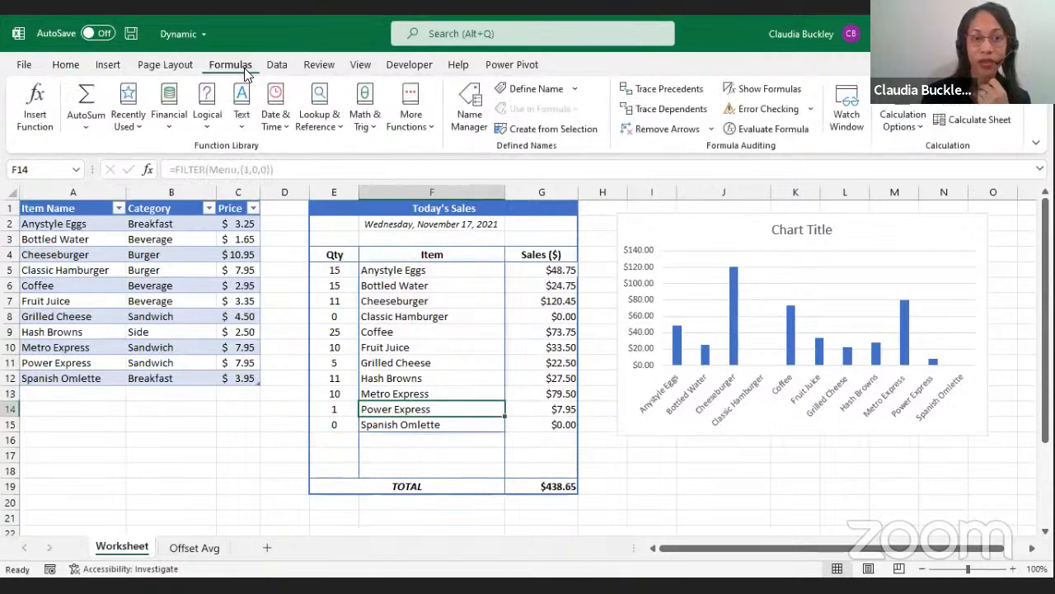
left_click(517, 90)
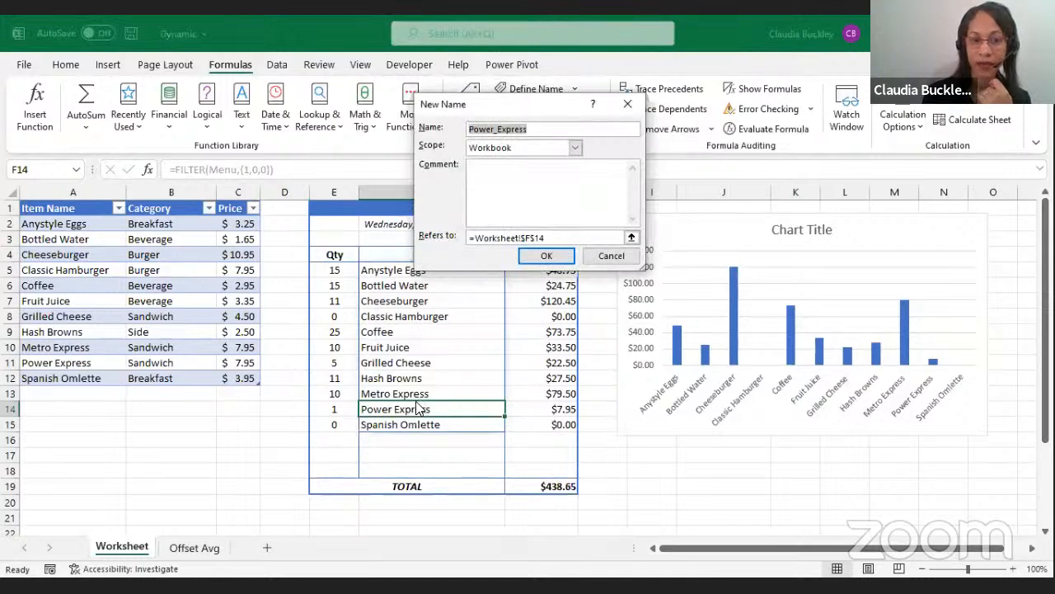
left_click_drag(527, 104, 161, 249)
type("items")
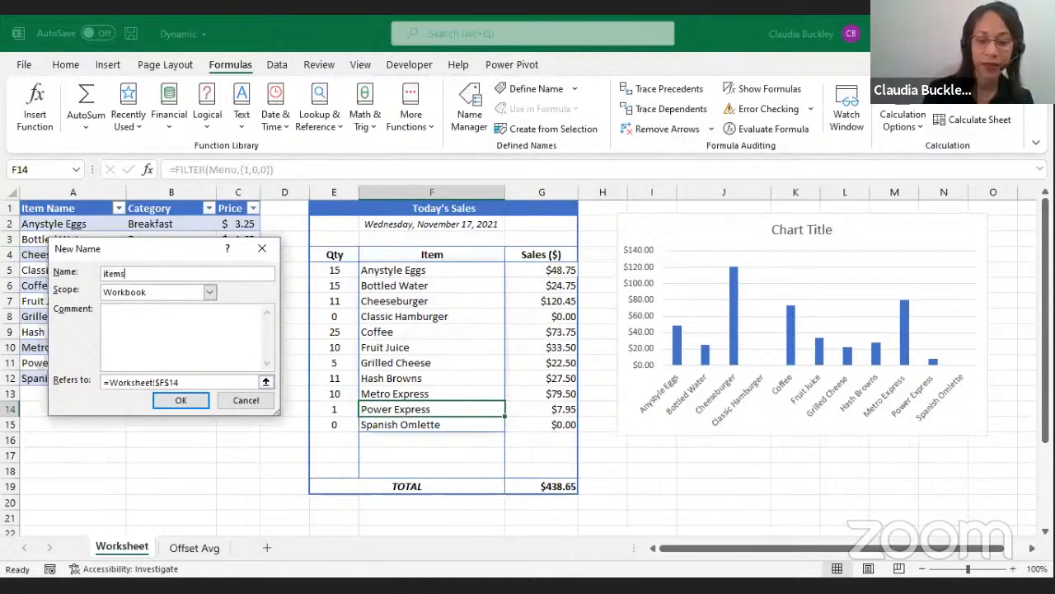
key("Tab")
key("Tab")
key("Tab")
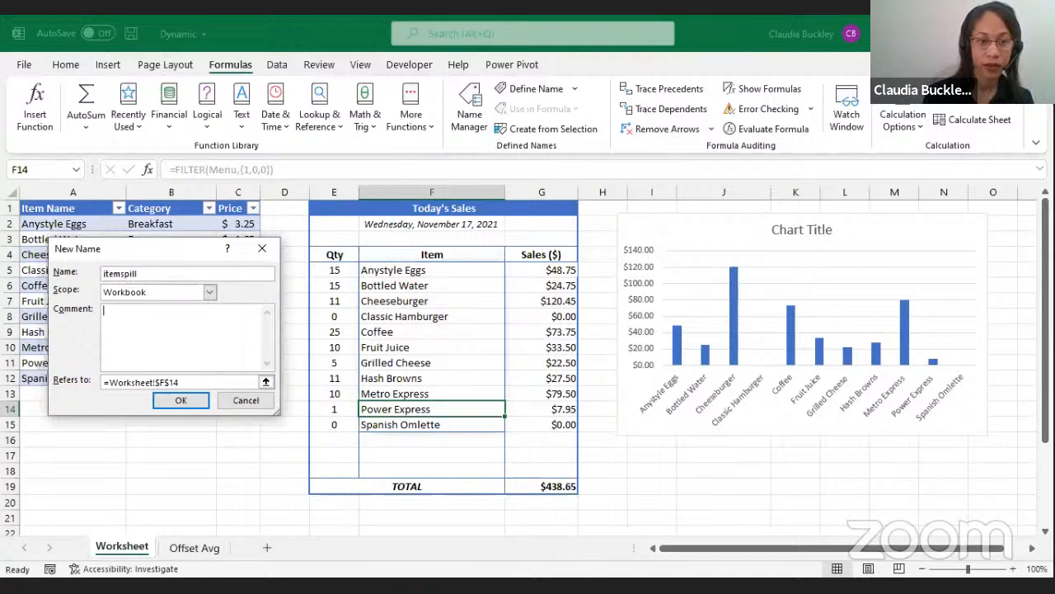
left_click(408, 270)
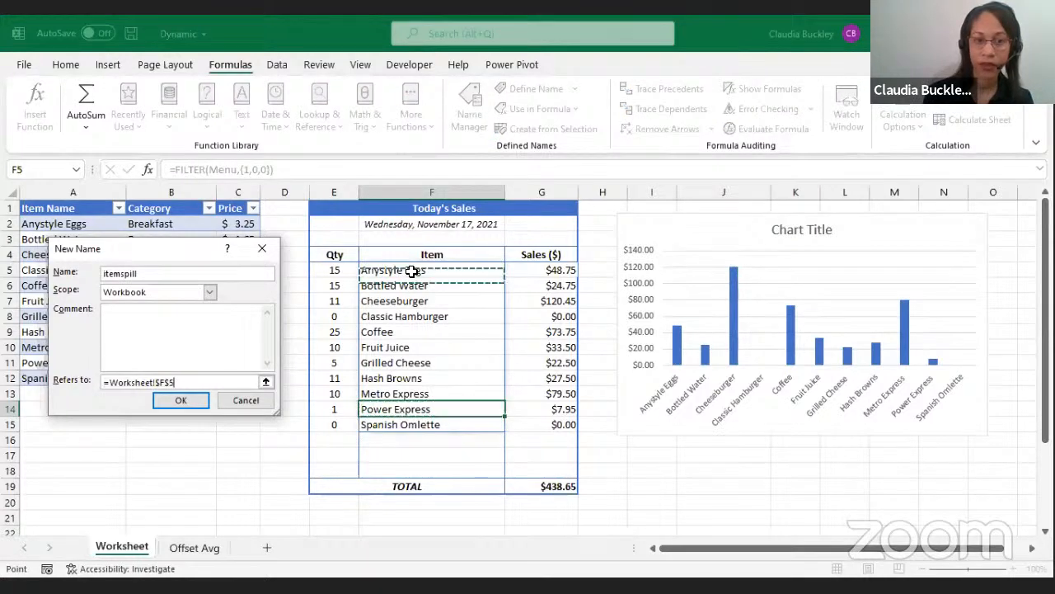
type("#")
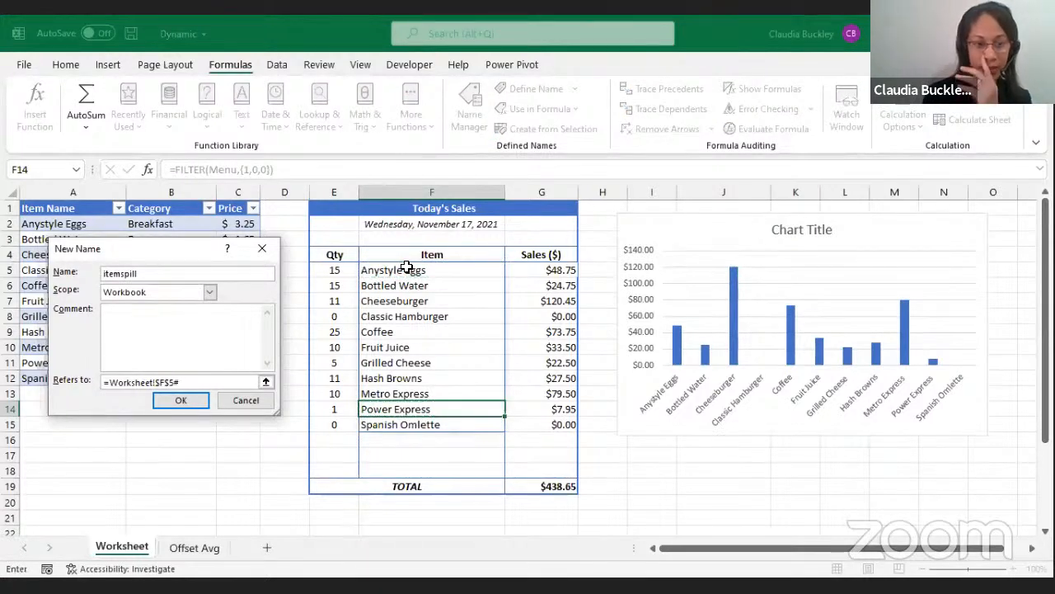
left_click(182, 401)
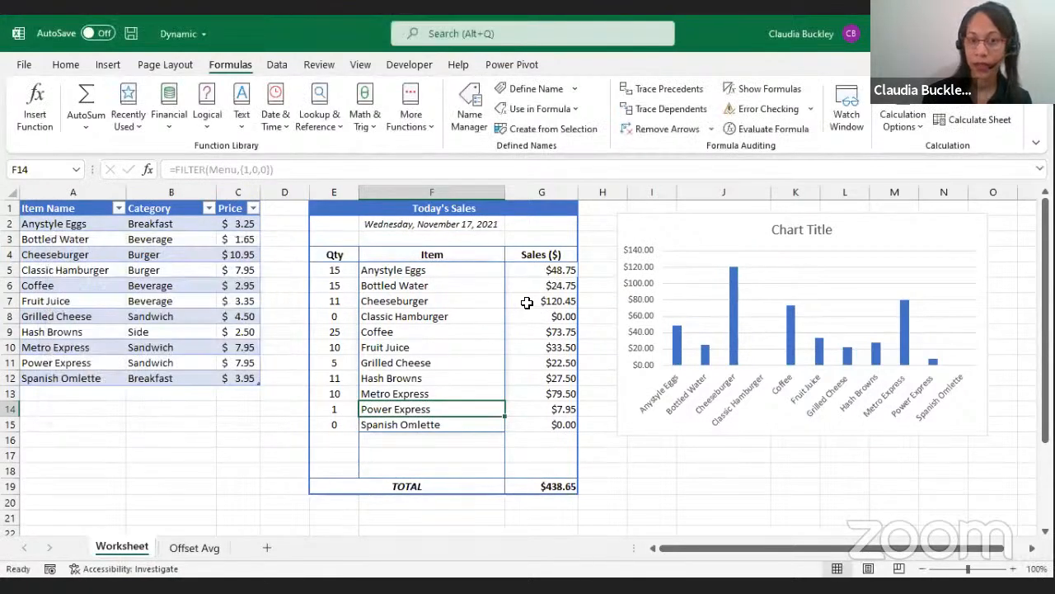
Define a workbook-scoped name salespill that refers to the spilled sales amounts, =Worksheet!$G$5#.
left_click(541, 271)
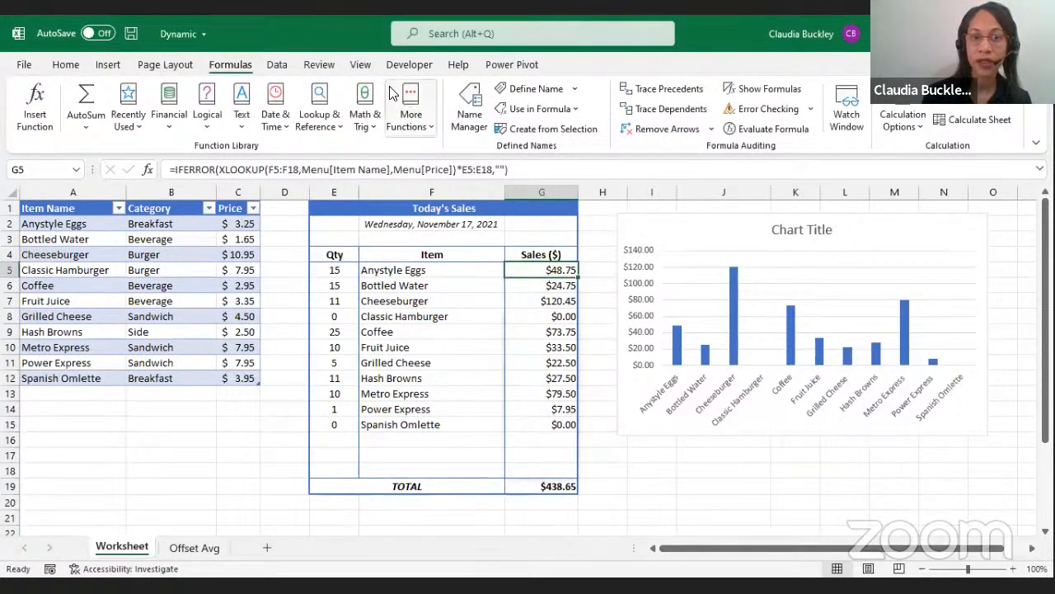
left_click(518, 90)
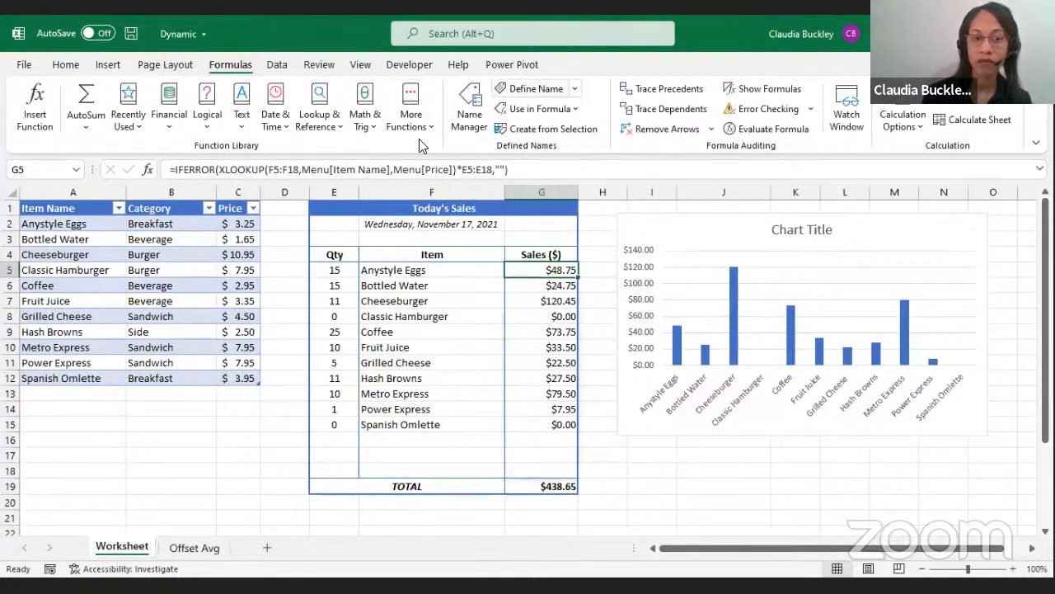
type("sa")
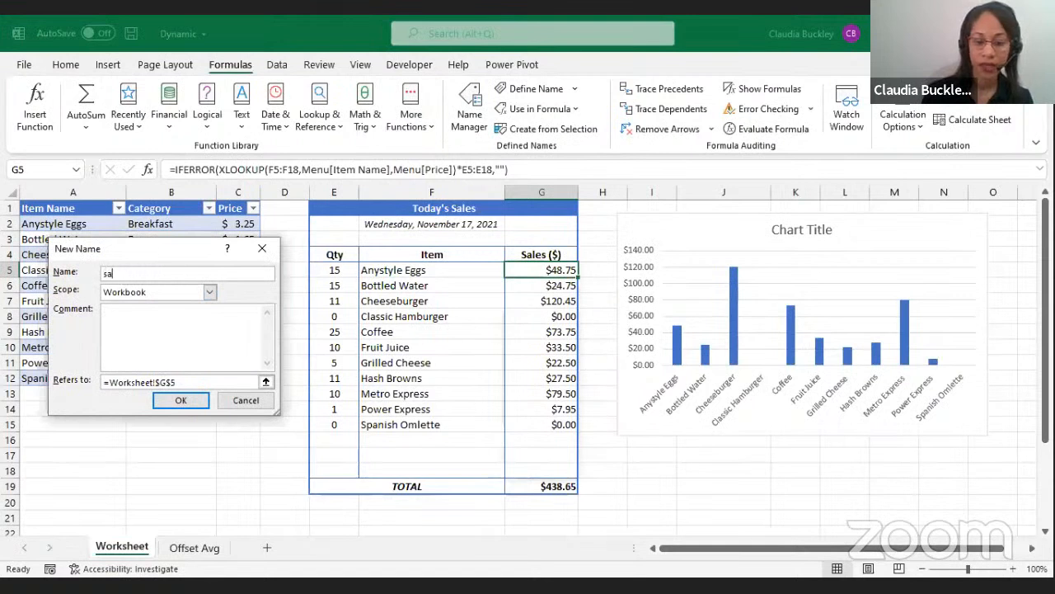
type("lespil")
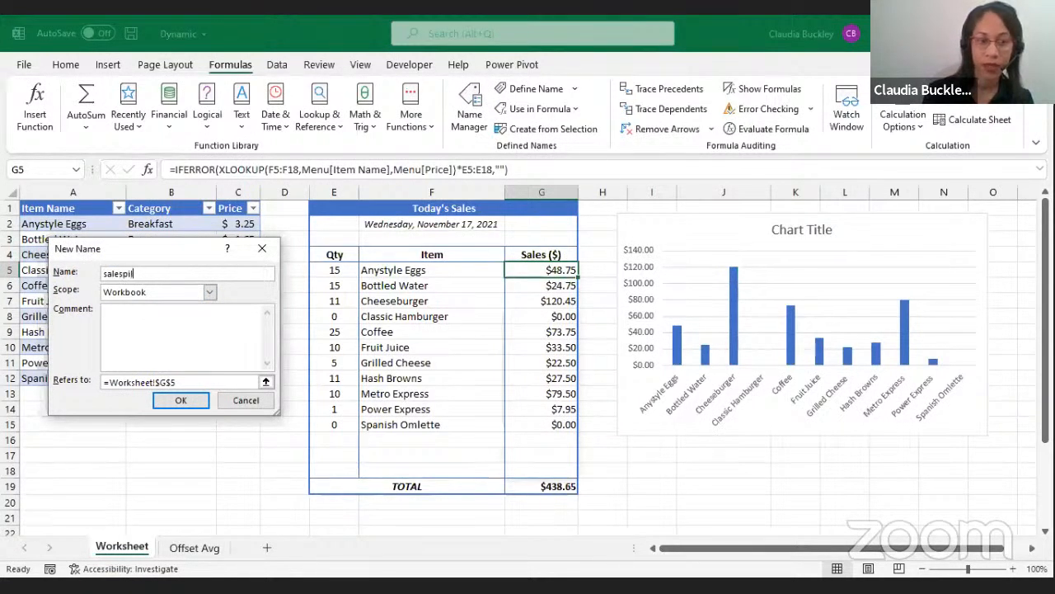
key("Tab")
key("Tab")
key("Tab")
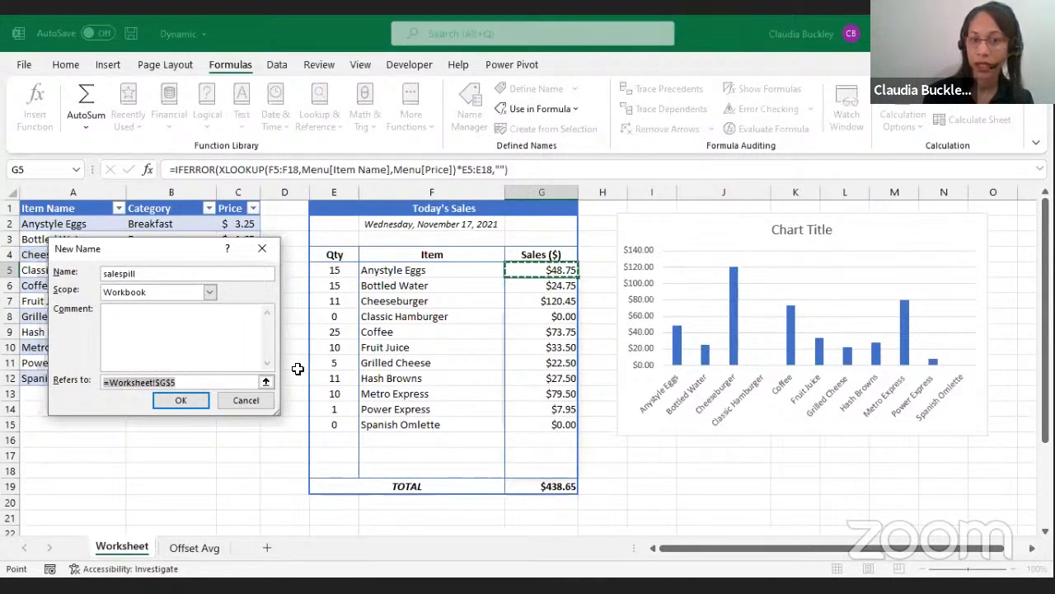
left_click(201, 382)
type("#")
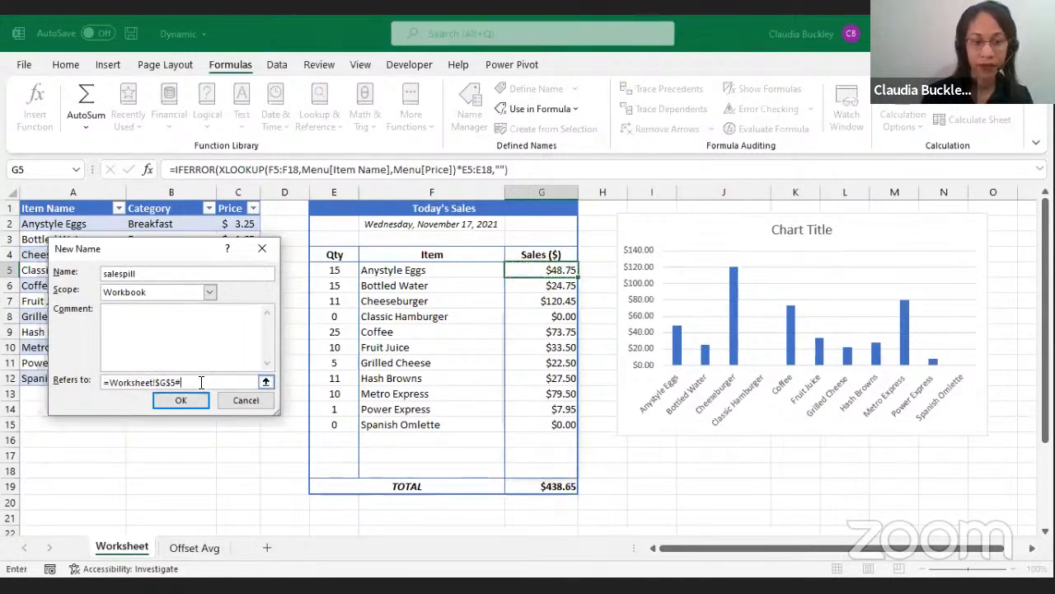
left_click(181, 400)
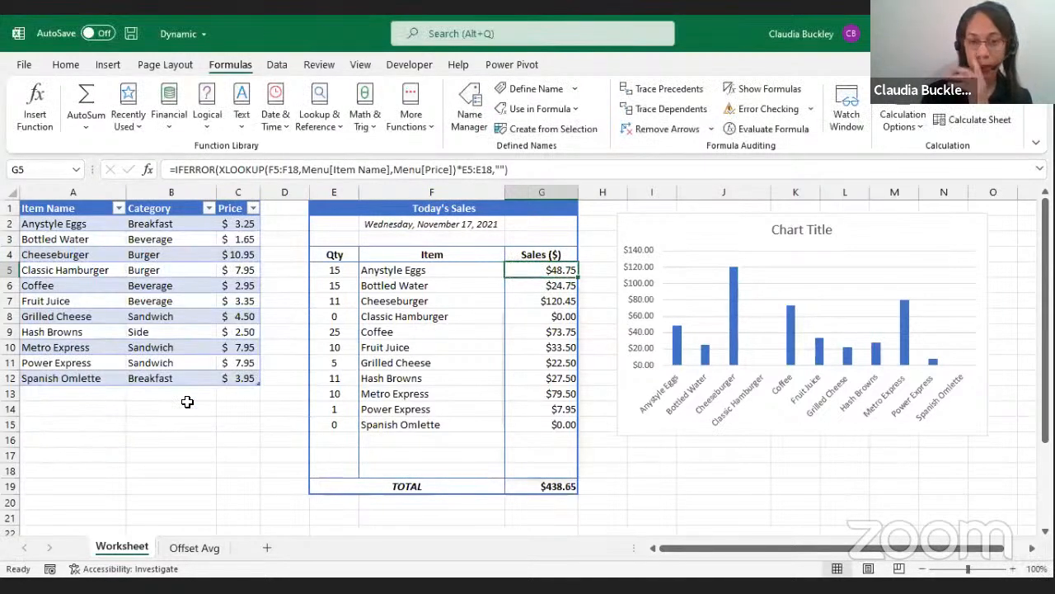
Replace the chart's Series1 values range with the defined sales name, =Worksheet!salespill.
left_click(664, 405)
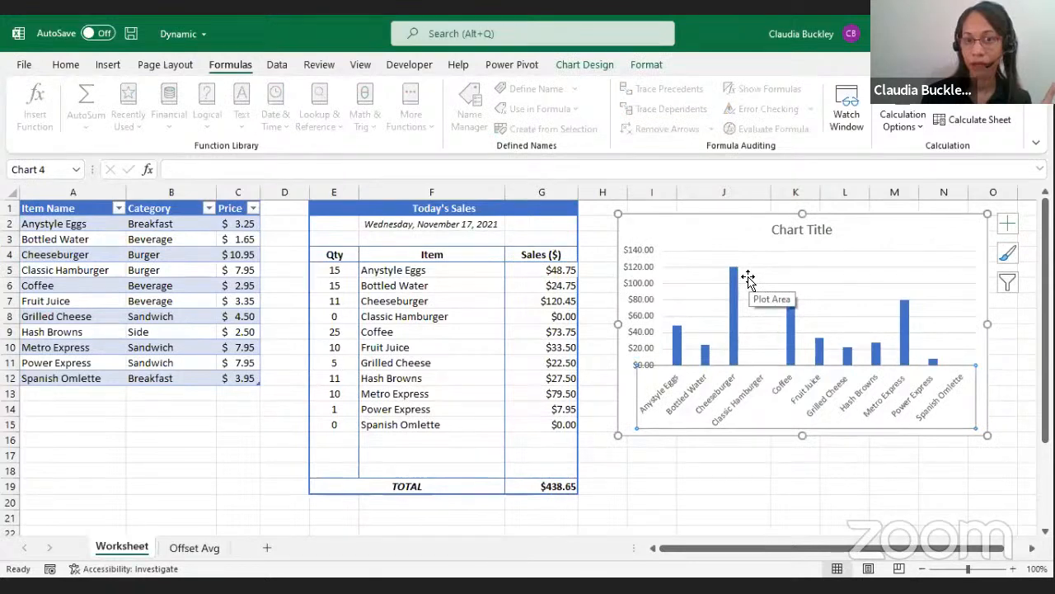
left_click(580, 69)
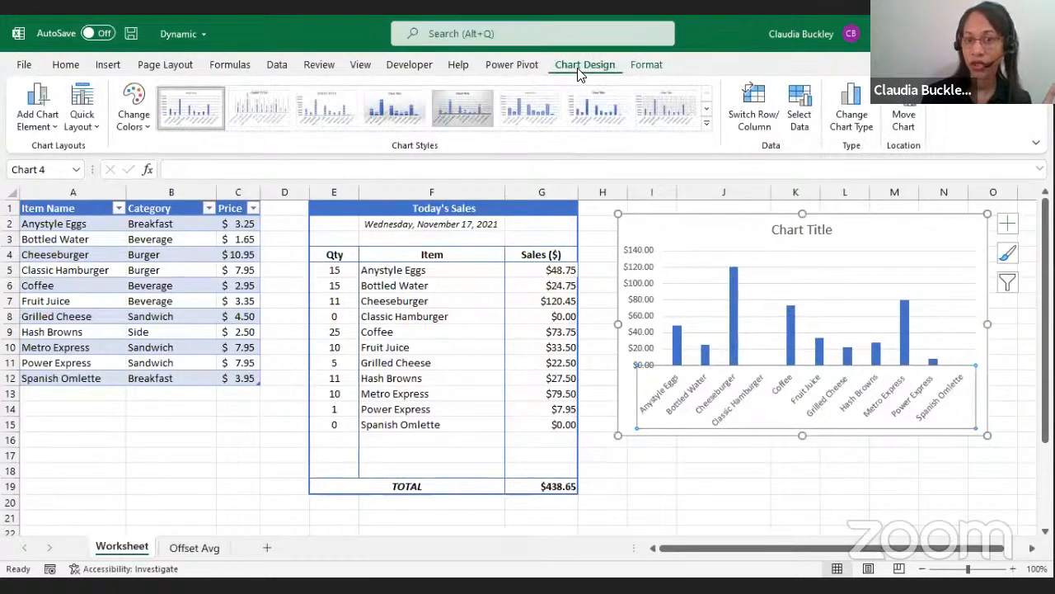
left_click(798, 111)
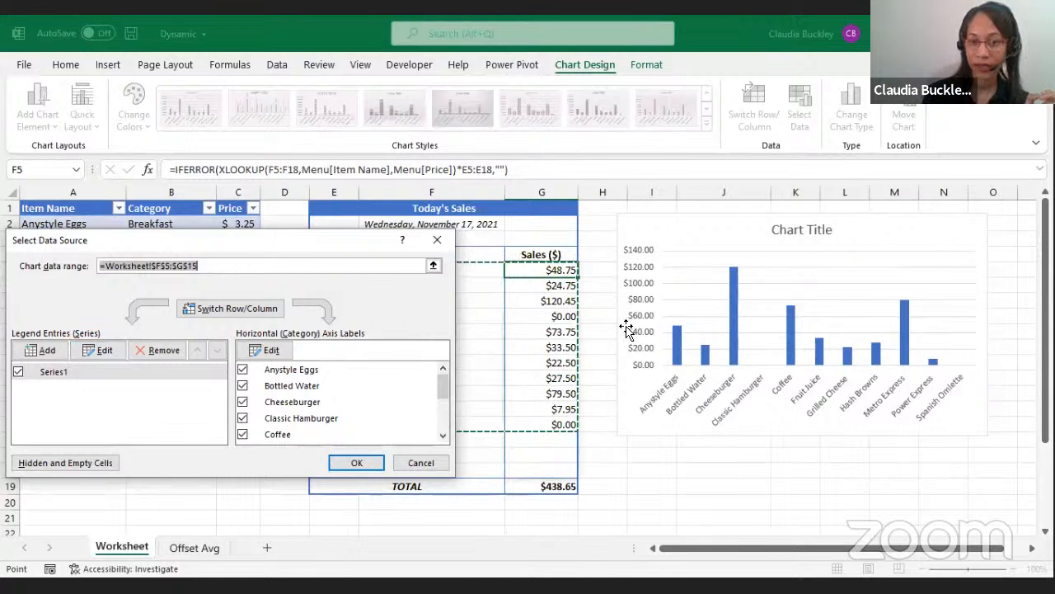
left_click(99, 349)
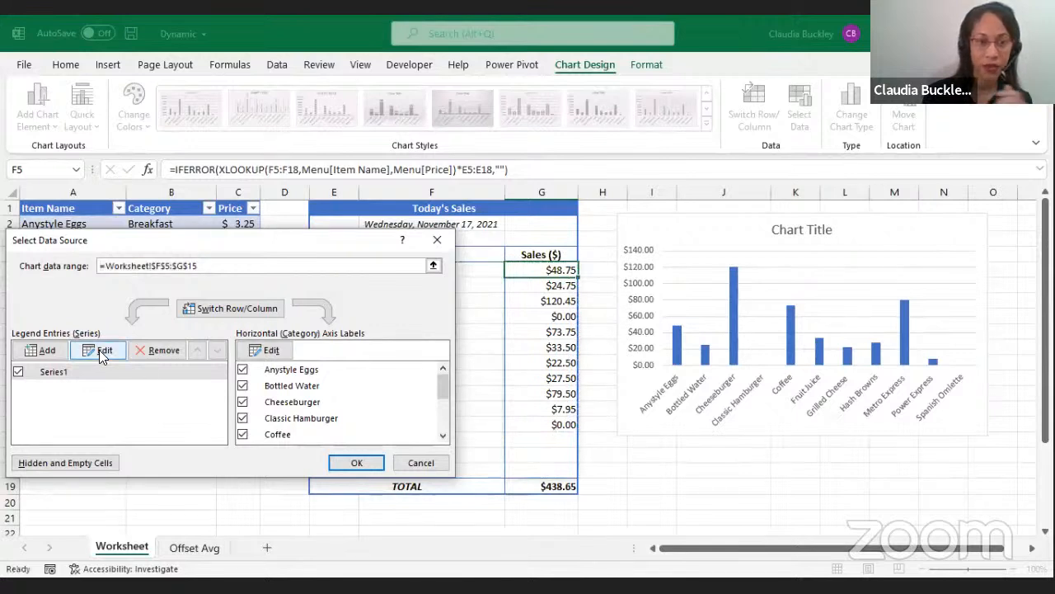
left_click(98, 349)
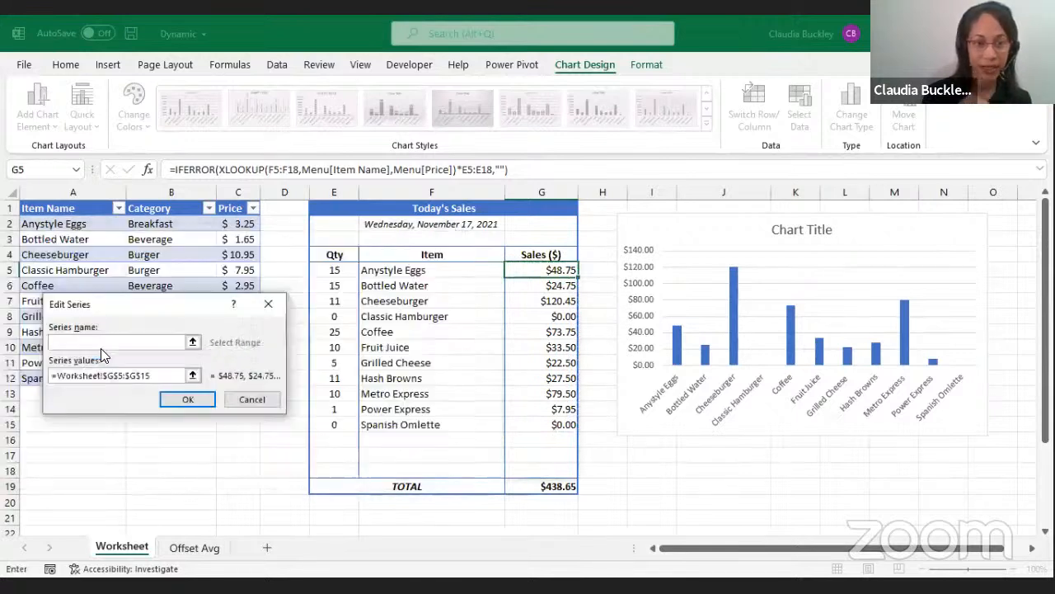
left_click(154, 375)
key("BackSpace")
key("BackSpace")
key("BackSpace")
key("BackSpace")
key("BackSpace")
key("BackSpace")
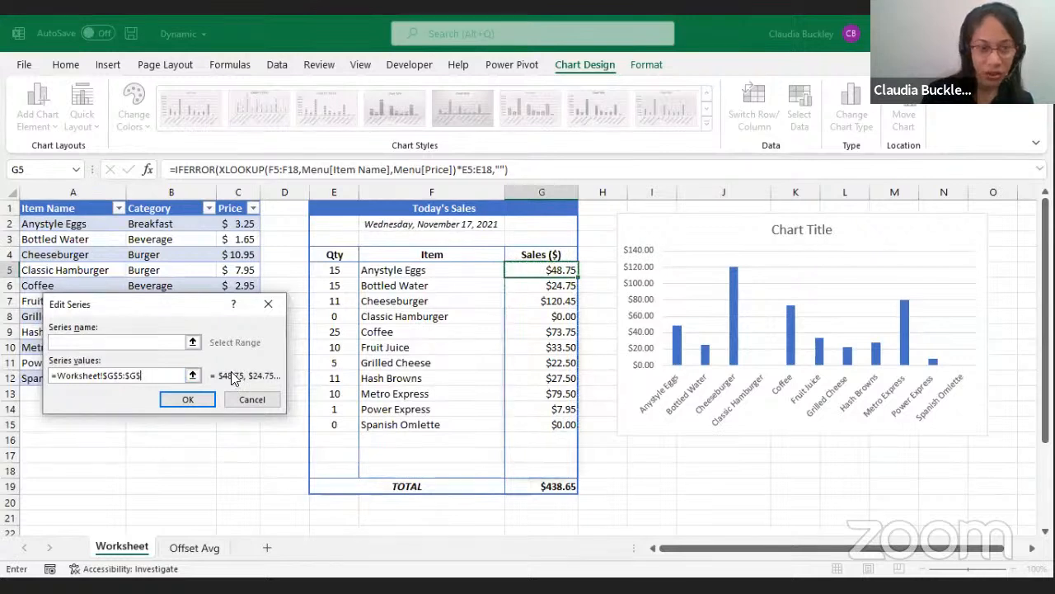
key("BackSpace")
key("BackSpace")
key("BackSpace")
key("BackSpace")
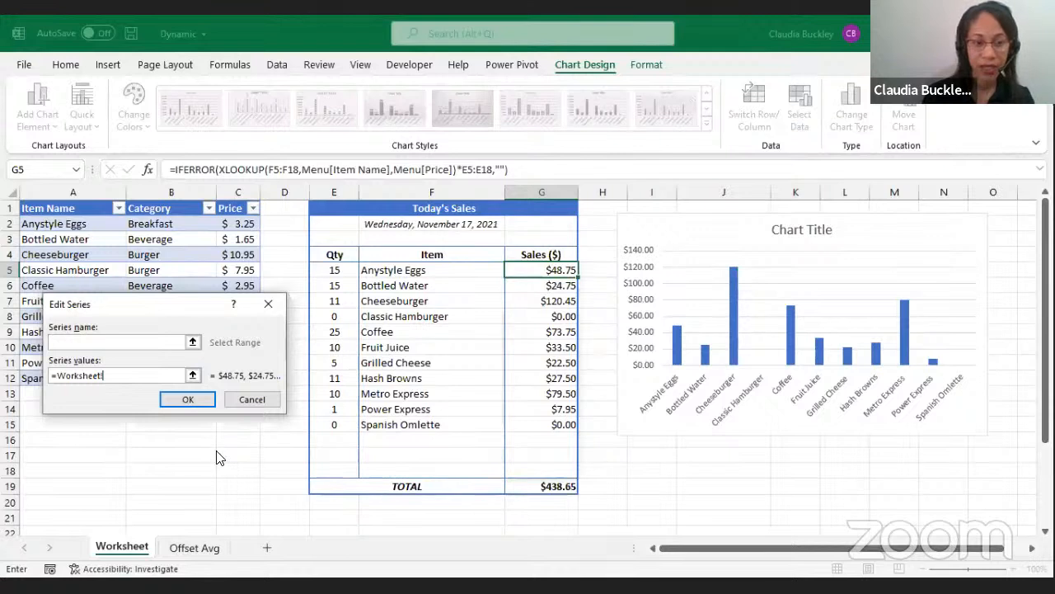
key("F3")
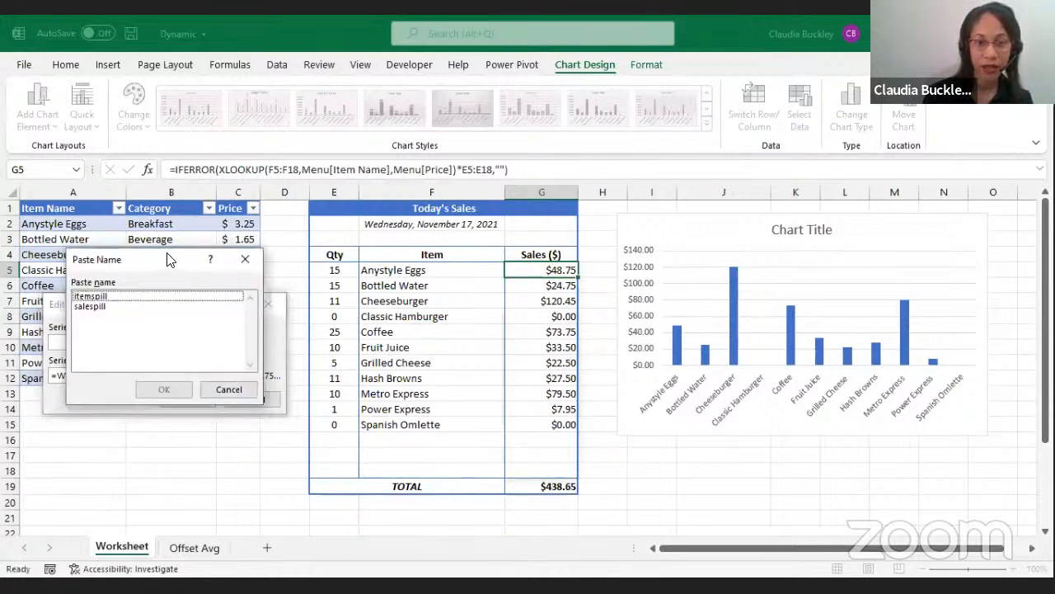
left_click_drag(169, 261, 390, 153)
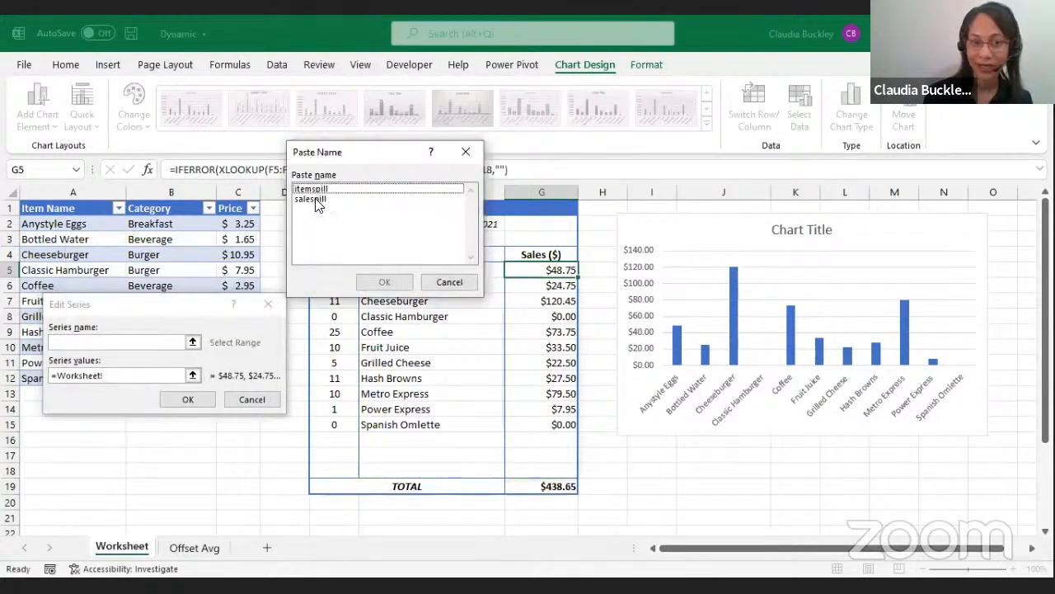
left_click(317, 201)
key("Return")
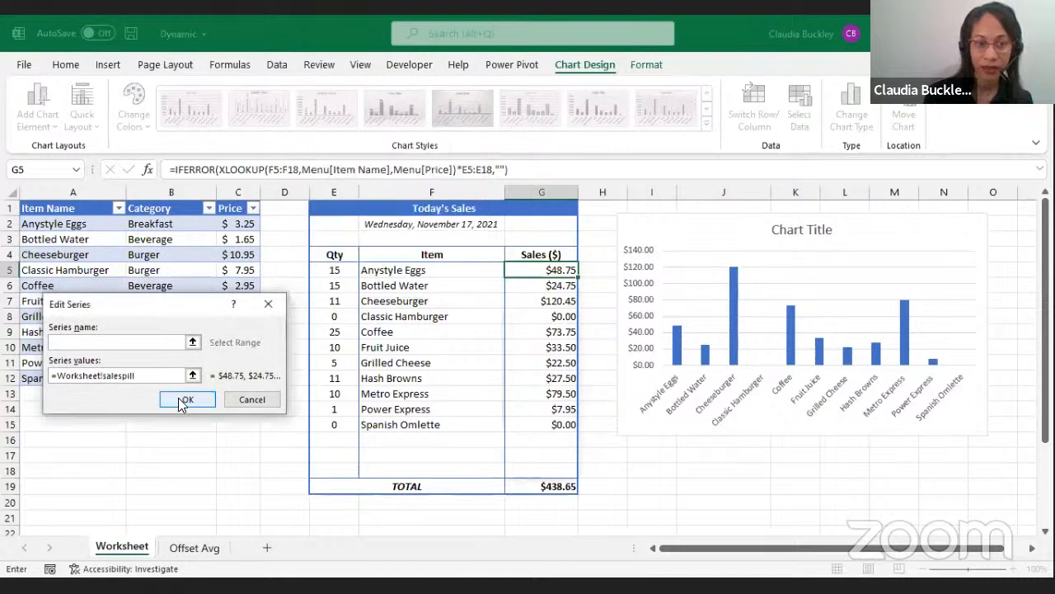
left_click(182, 401)
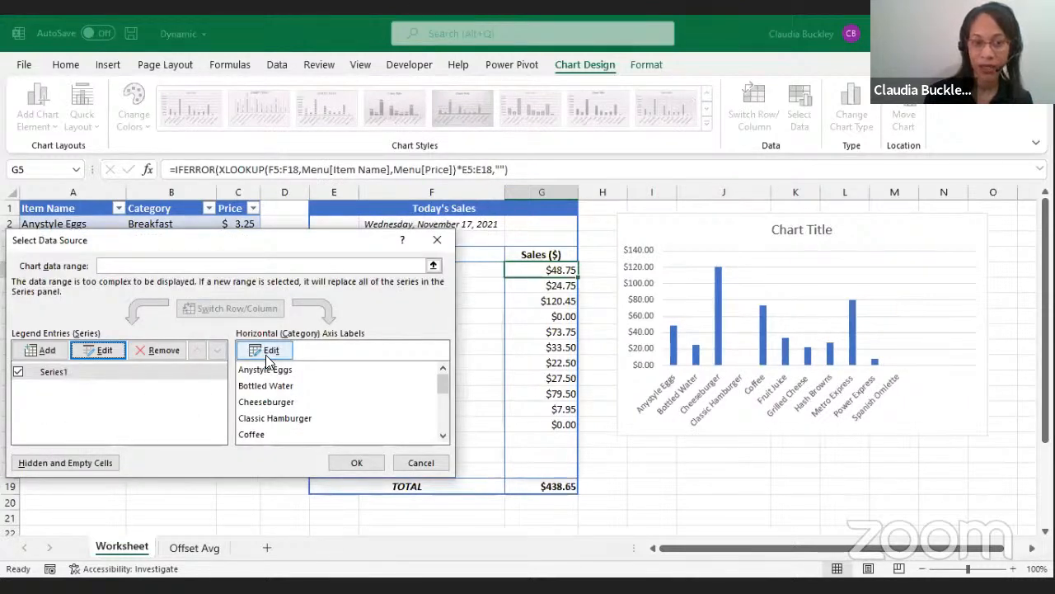
Replace the chart's horizontal axis label range with the defined item name, =Worksheet!itemspill, and apply the data source changes.
left_click(267, 353)
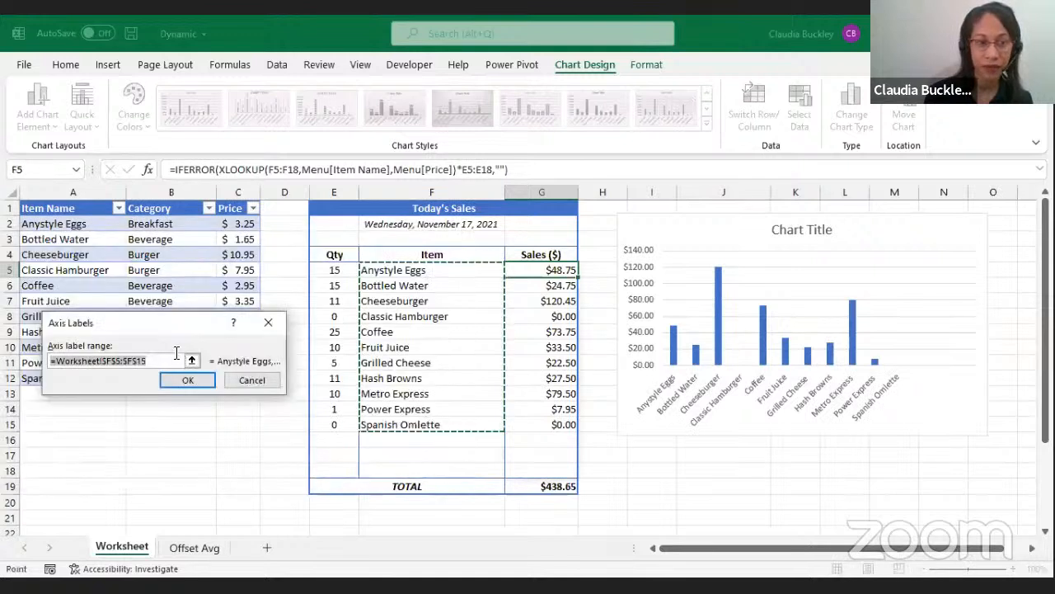
left_click(163, 362)
key("BackSpace")
key("BackSpace")
key("BackSpace")
key("BackSpace")
key("BackSpace")
key("BackSpace")
key("BackSpace")
key("BackSpace")
key("BackSpace")
key("BackSpace")
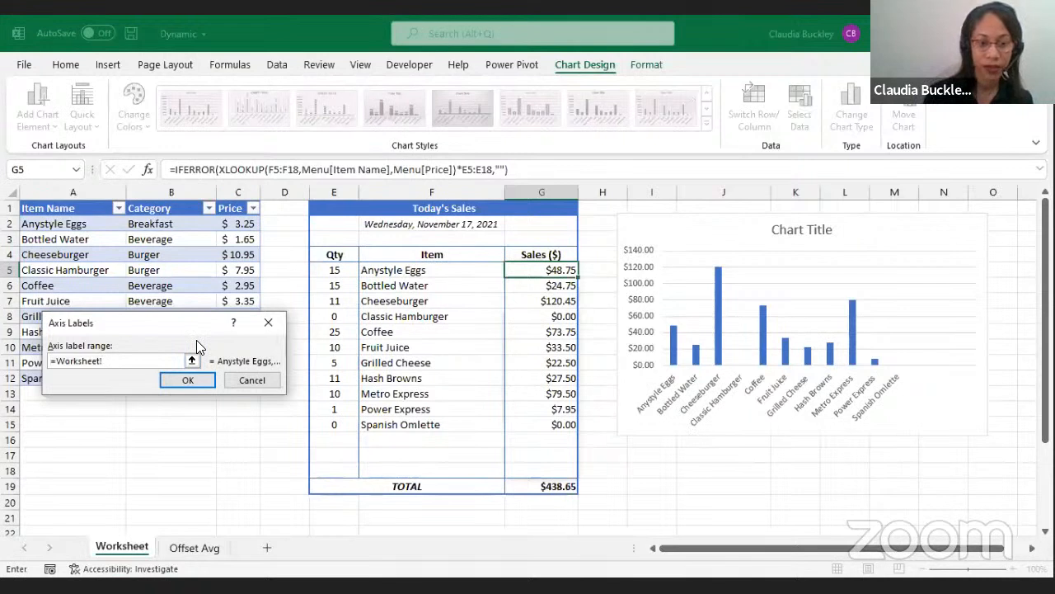
key("F3")
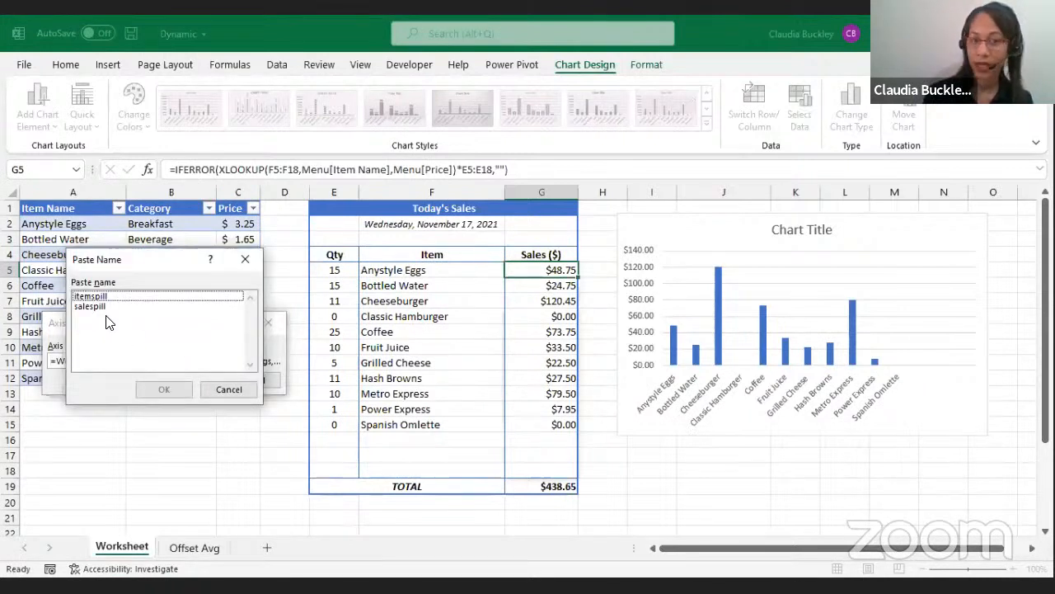
left_click(91, 296)
left_click(164, 389)
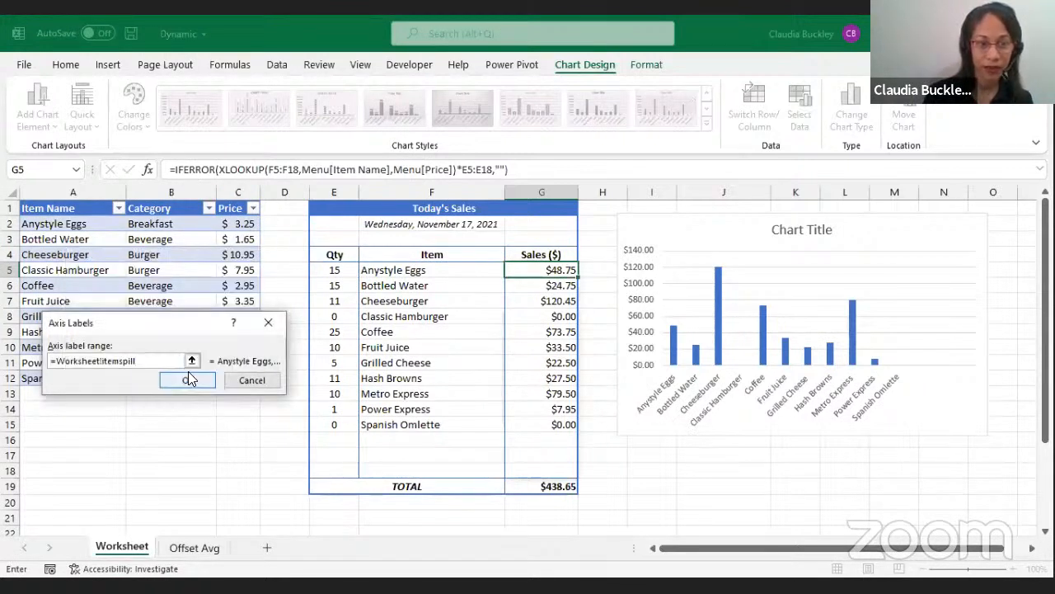
left_click(192, 378)
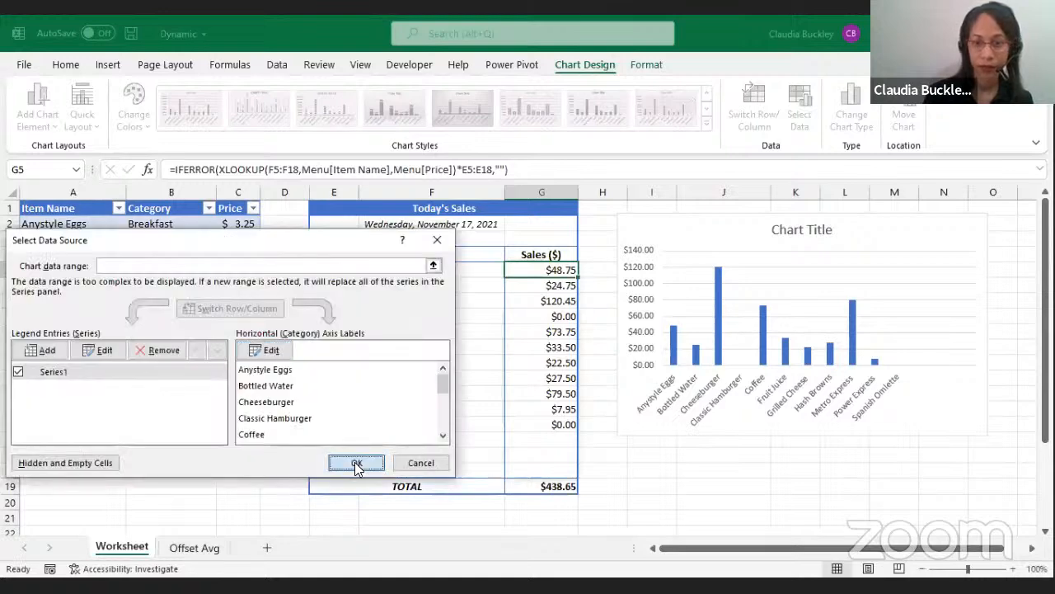
left_click(357, 464)
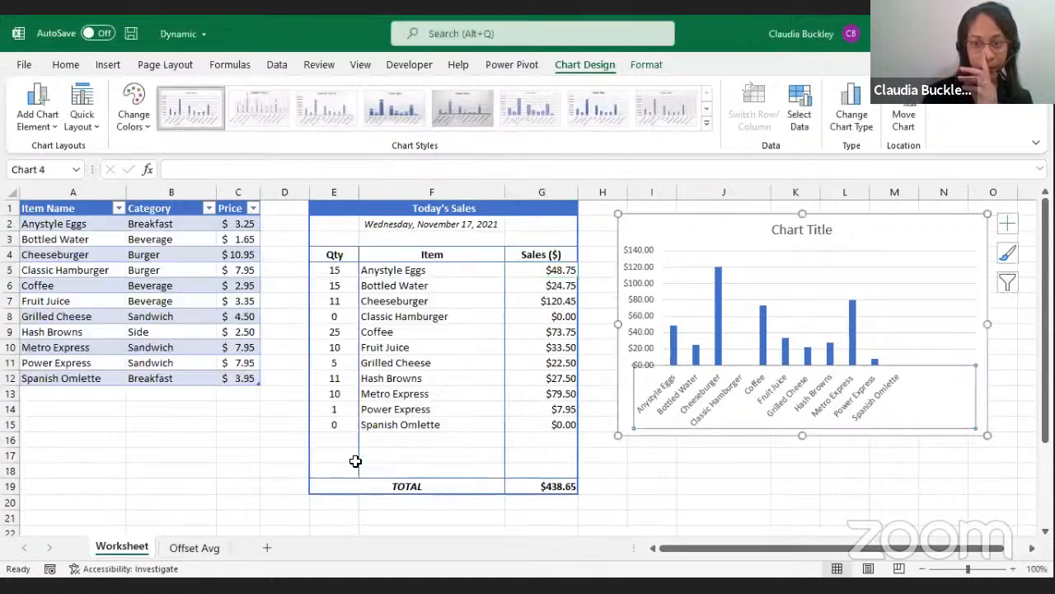
Add a Toast row to the end of the Menu table with category Side and price 1, and delete the extra blank table row.
left_click(223, 380)
key("Tab")
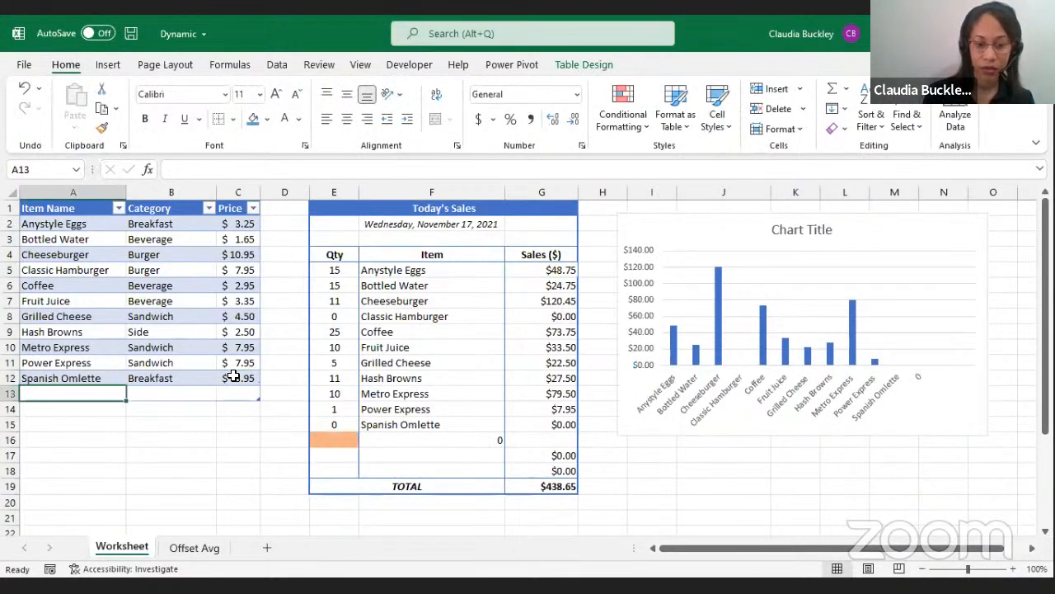
type("Toast")
key("Tab")
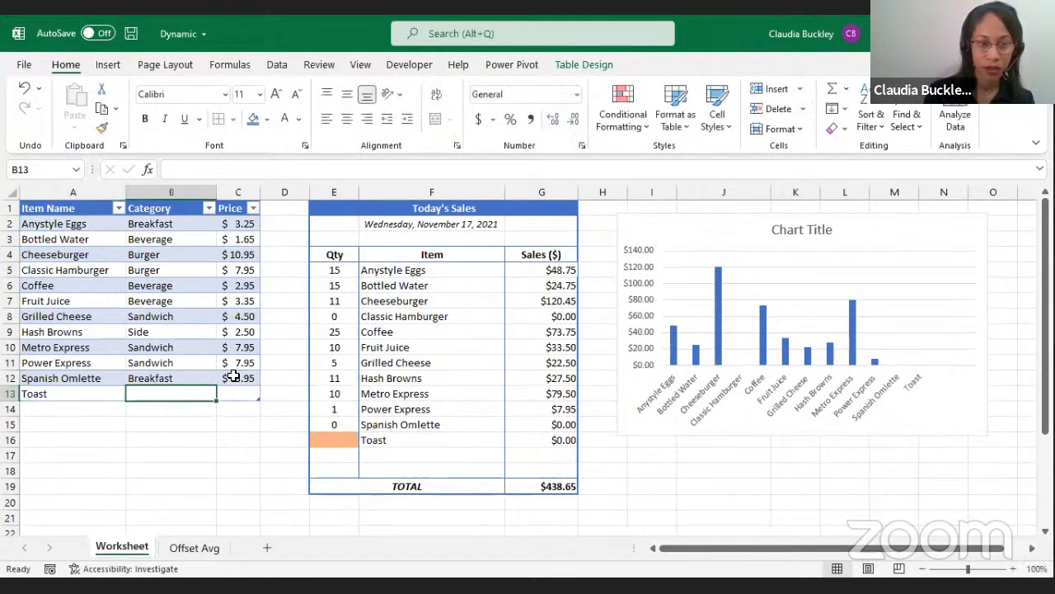
type("Side")
key("Tab")
type("1")
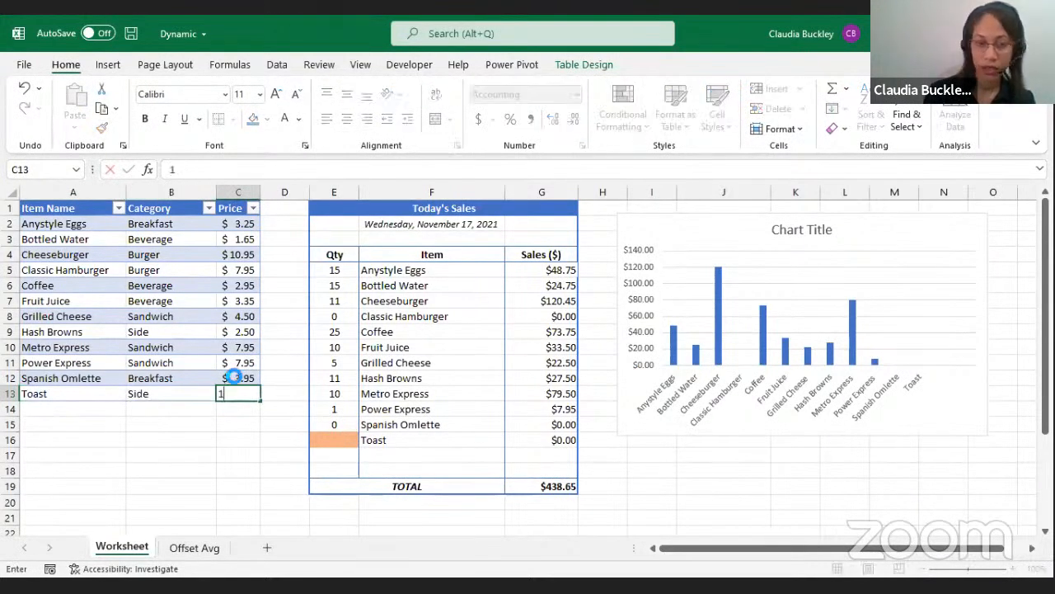
key("Tab")
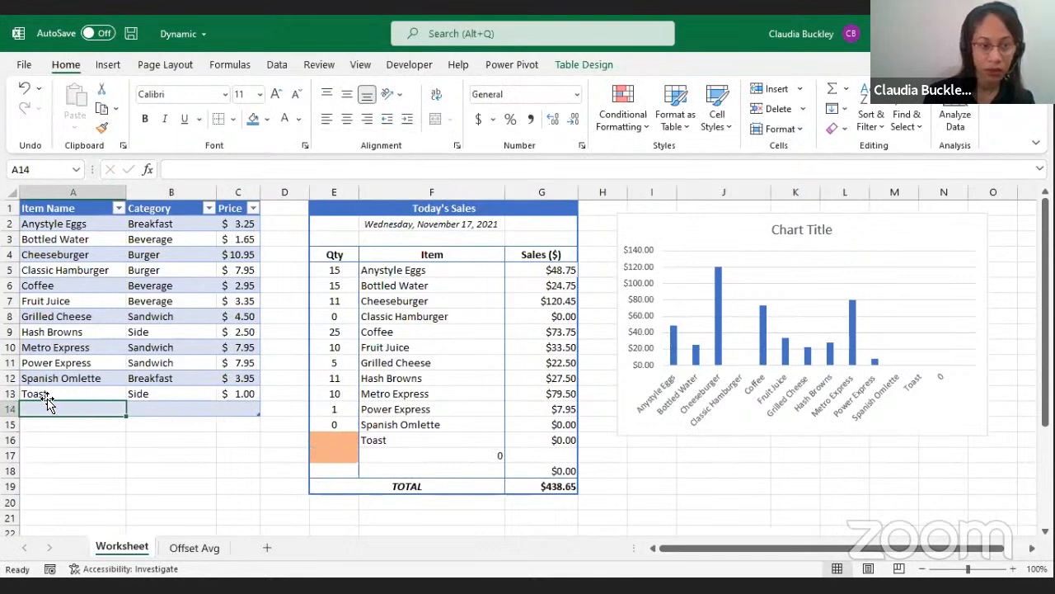
left_click(22, 410)
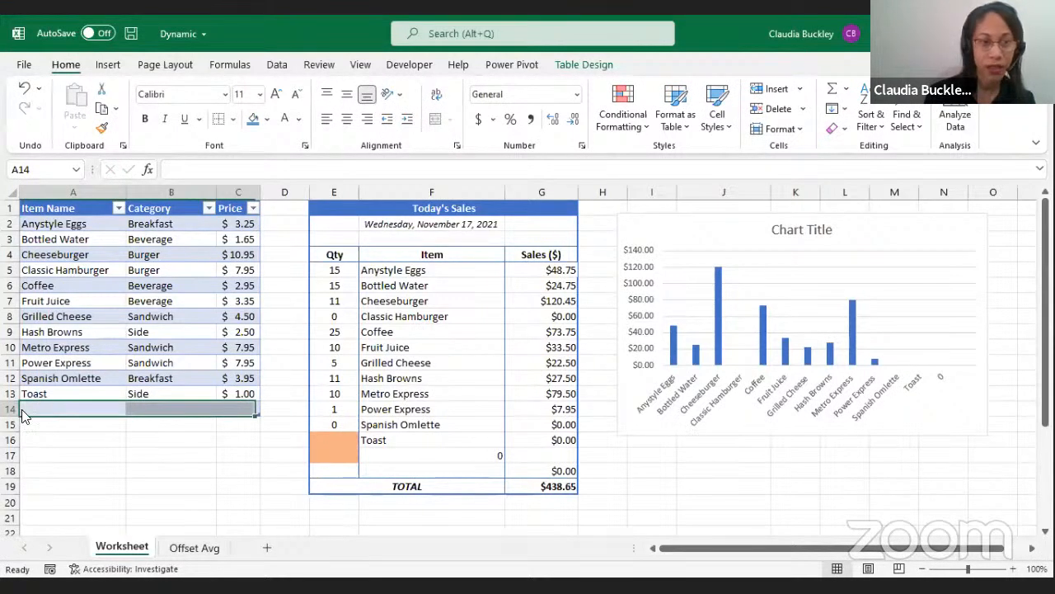
right_click(22, 415)
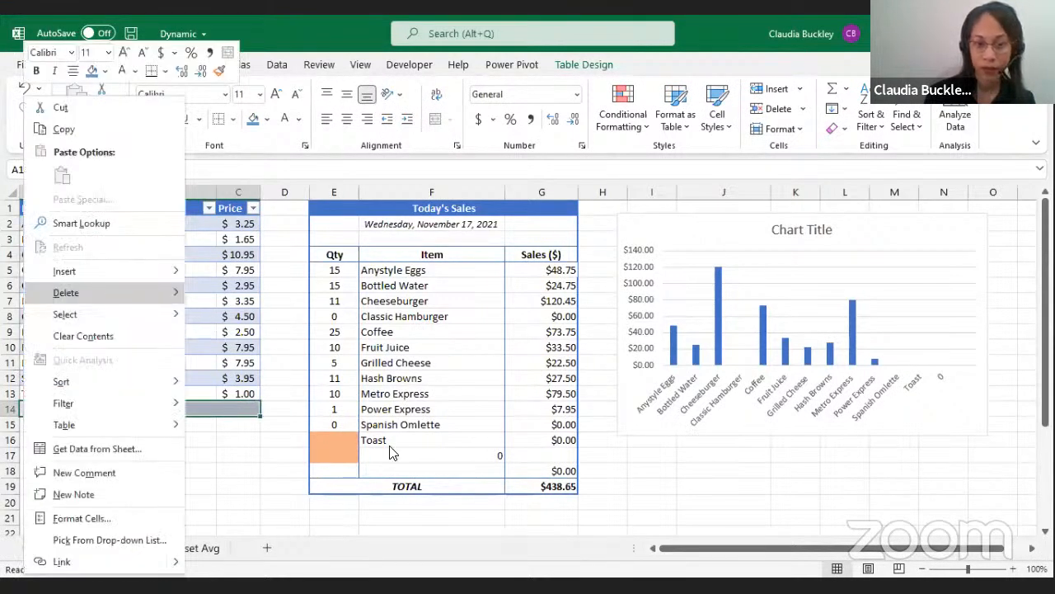
Enter a quantity of 100 for Toast in the Today's Sales list.
left_click(339, 440)
type("100")
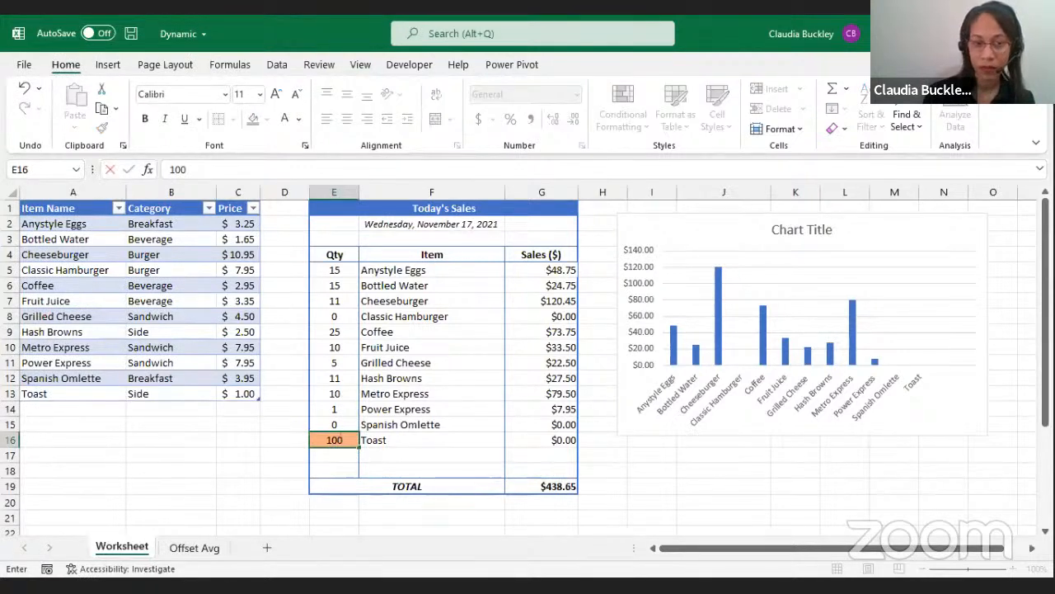
key("Return")
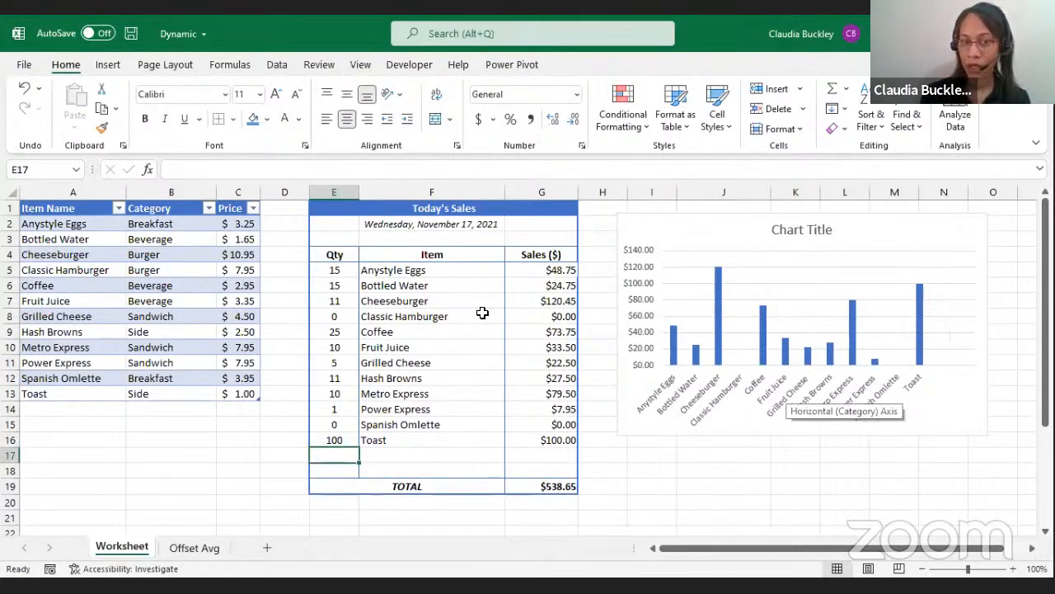
Wrap the item list formula in F5 in SORTBY, giving =SORTBY(FILTER(Menu,{1,0,0}),3).
left_click(436, 273)
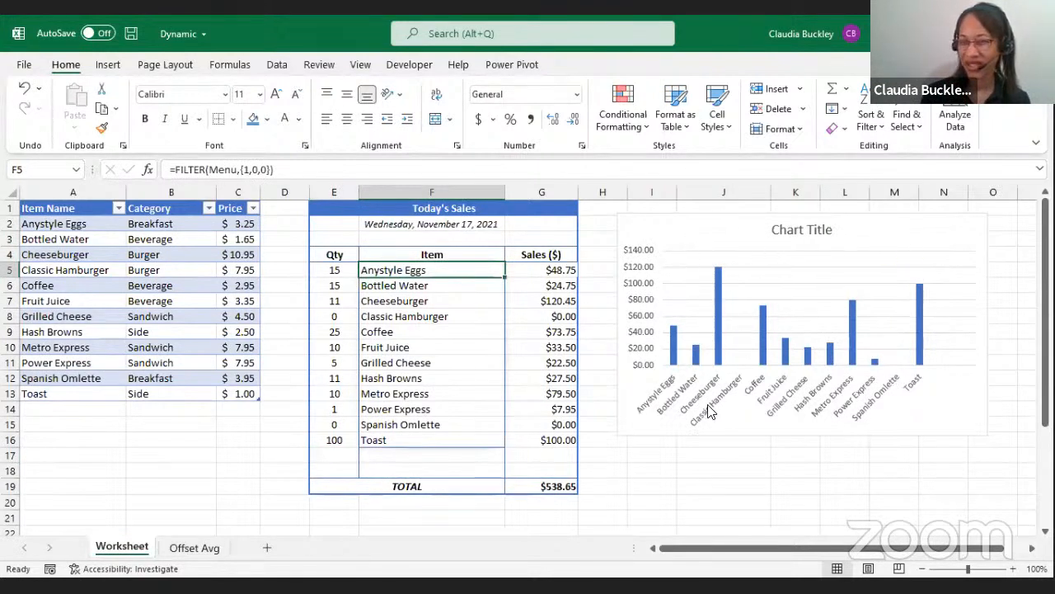
left_click(176, 170)
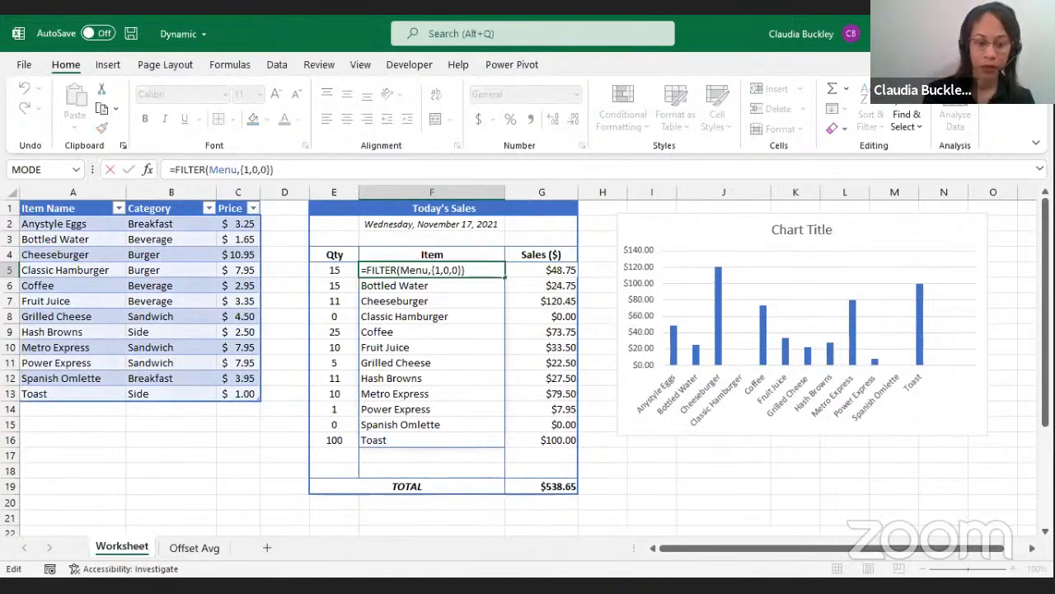
type("SORTBY(")
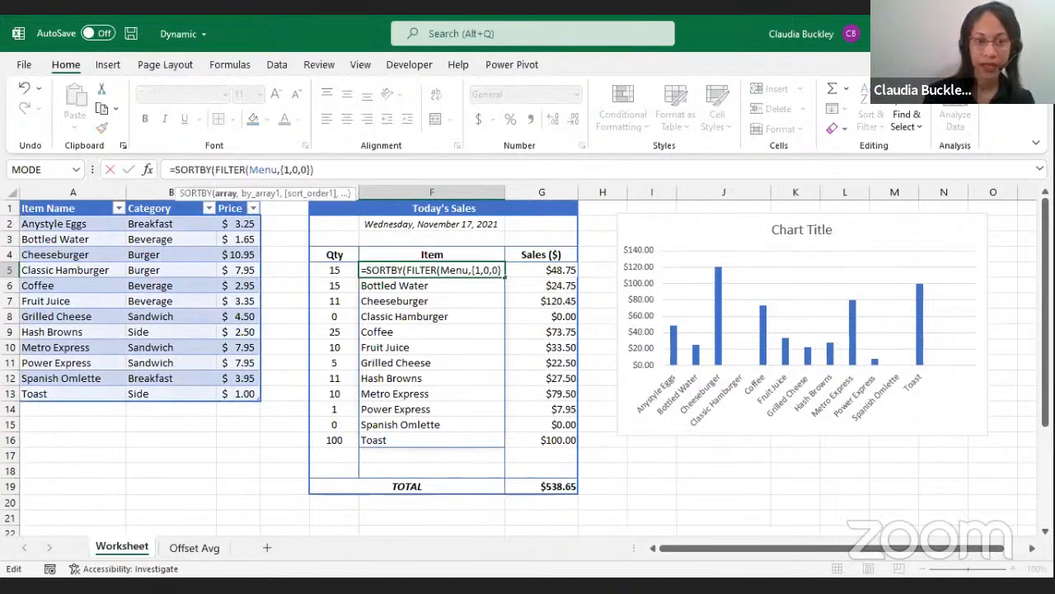
left_click(329, 170)
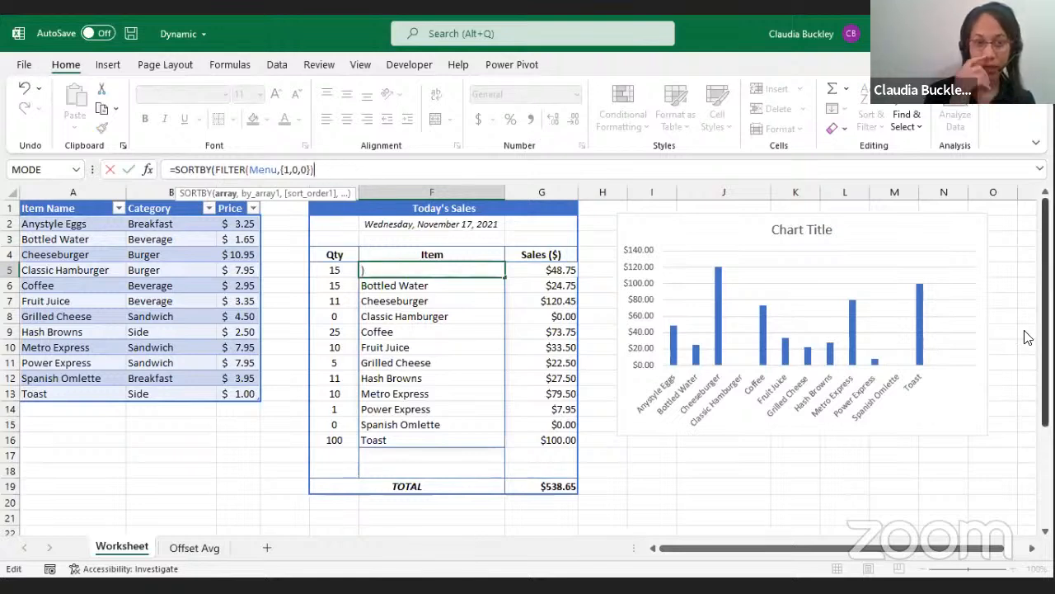
type(",")
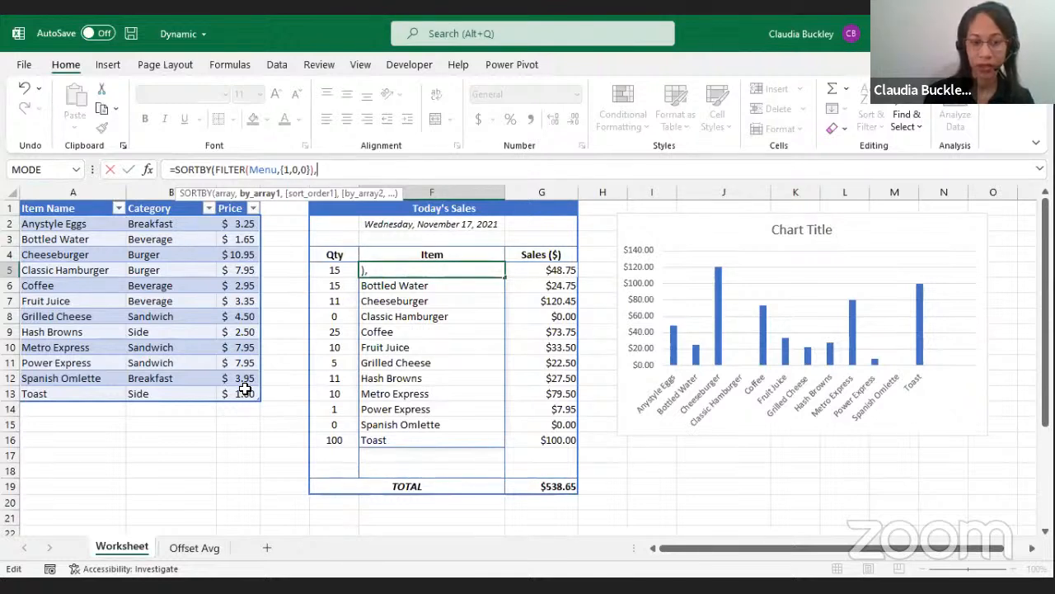
type("3")
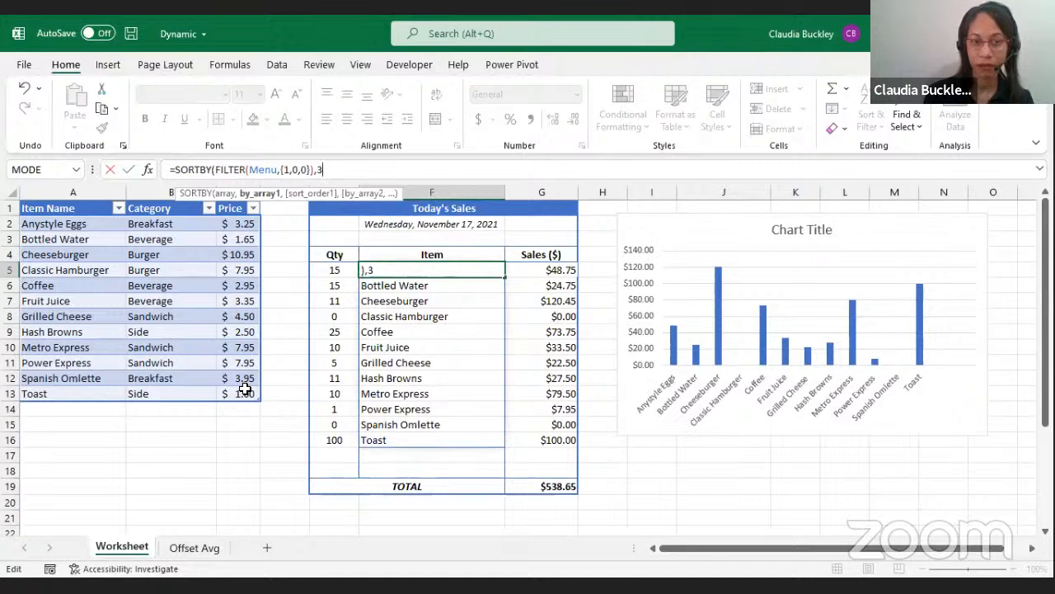
key("BackSpace")
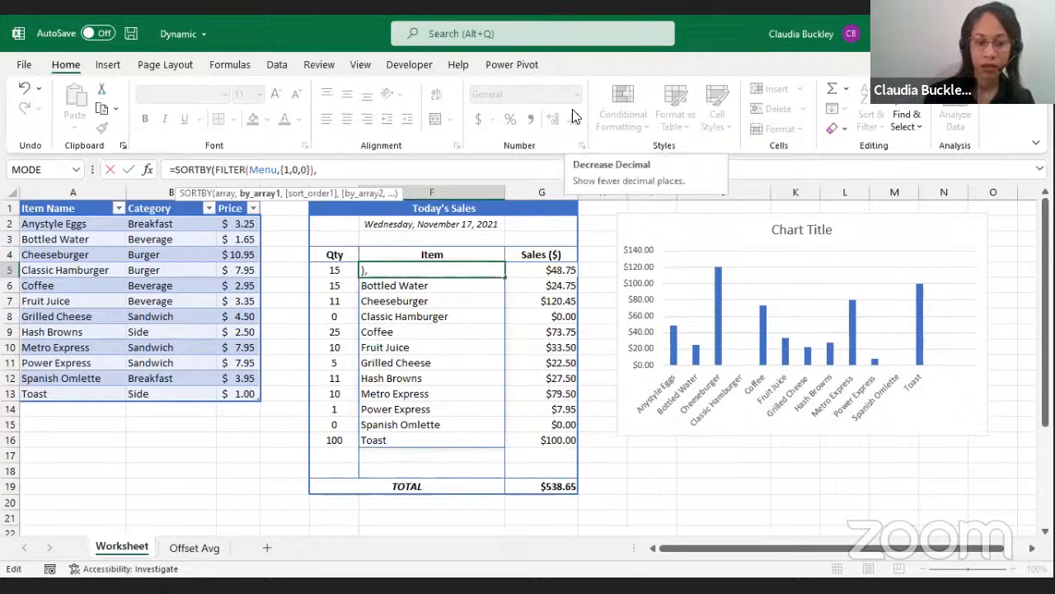
type("3")
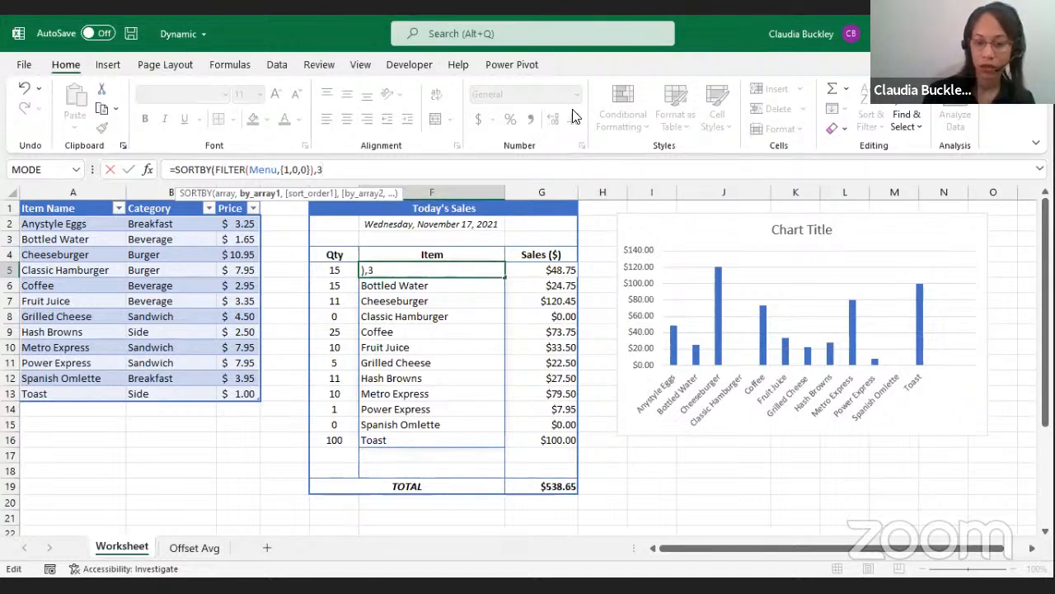
key("Return")
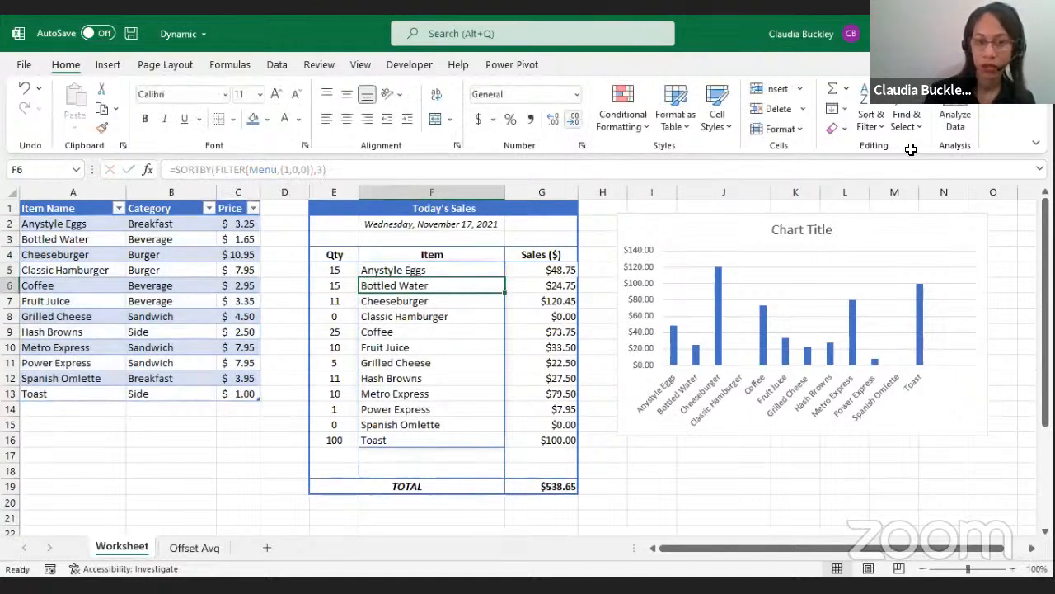
Change the SORTBY by_array argument in F5 to 2, giving =SORTBY(FILTER(Menu,{1,0,0}),2).
left_click(550, 279)
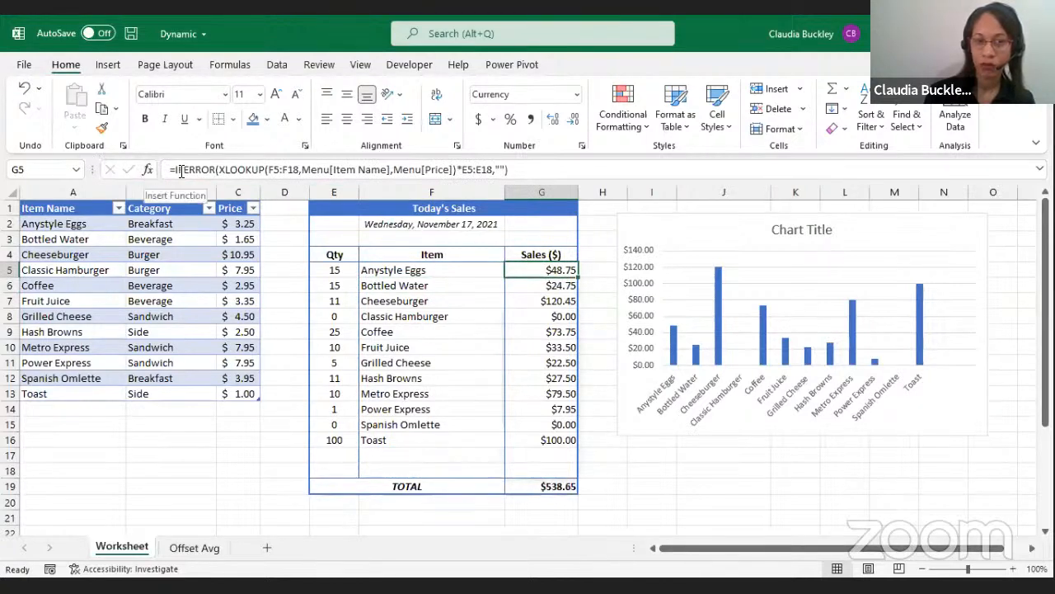
left_click(371, 276)
left_click(324, 165)
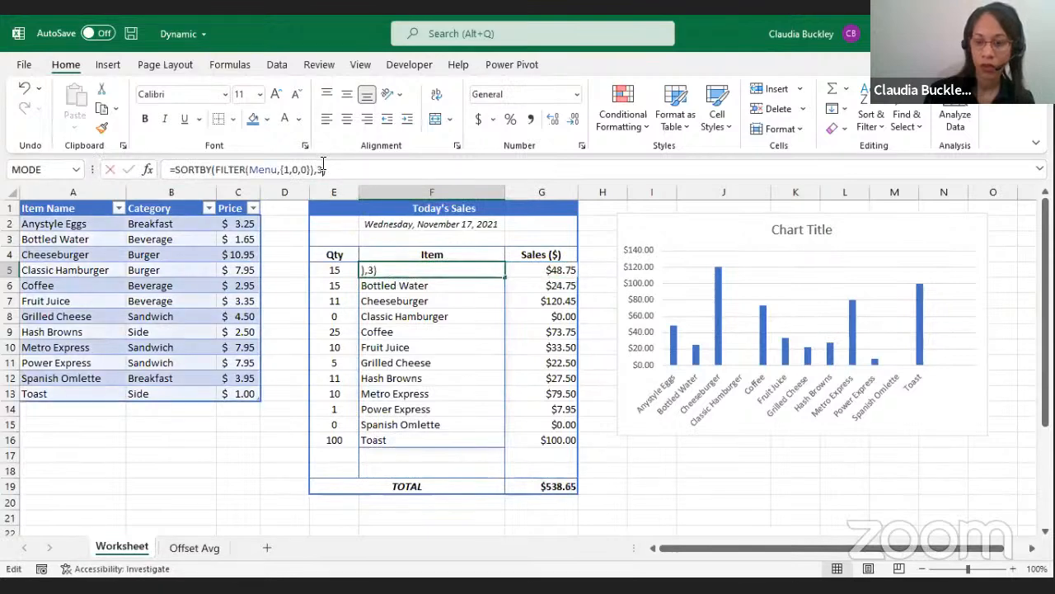
key("BackSpace")
type("2")
key("Return")
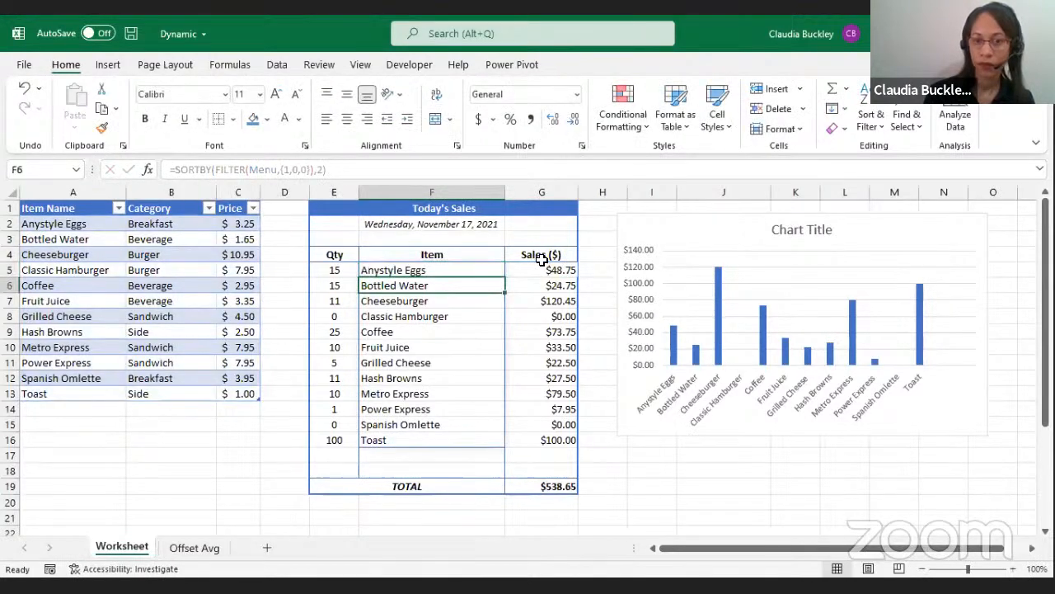
left_click(542, 255)
left_click(531, 277)
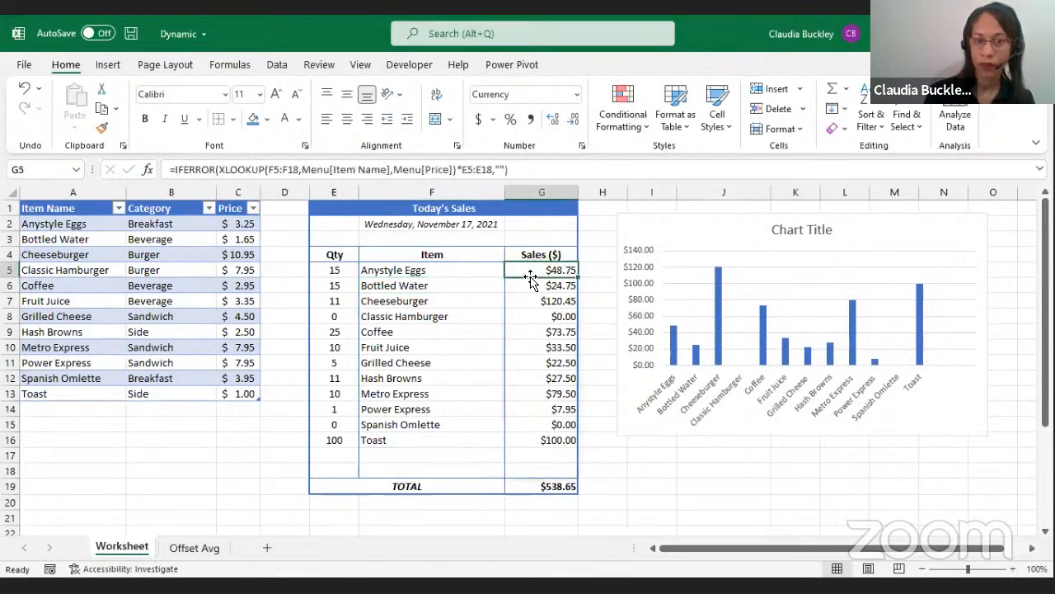
left_click(448, 277)
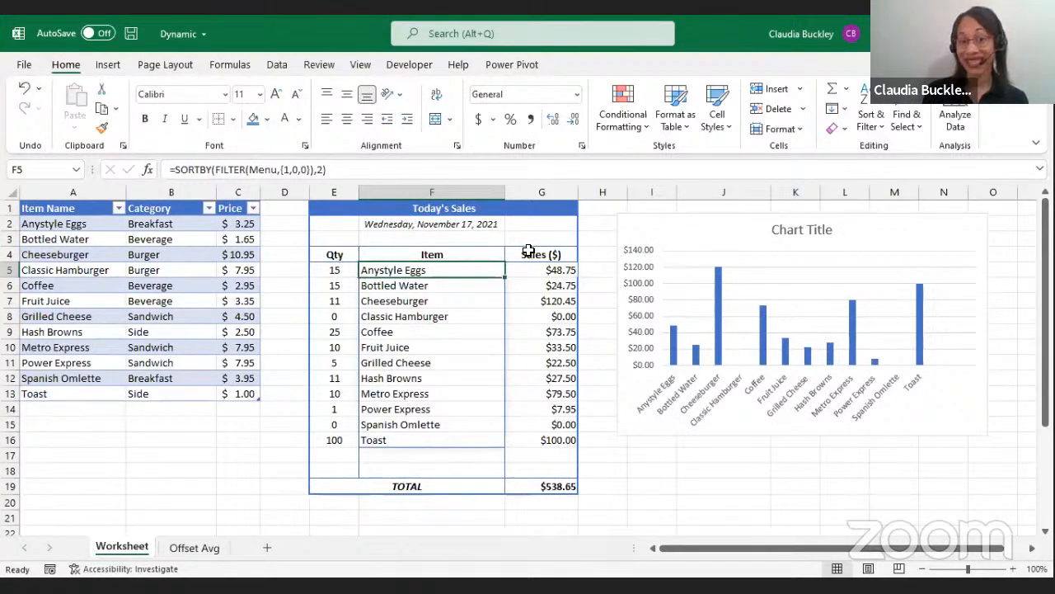
left_click(665, 220)
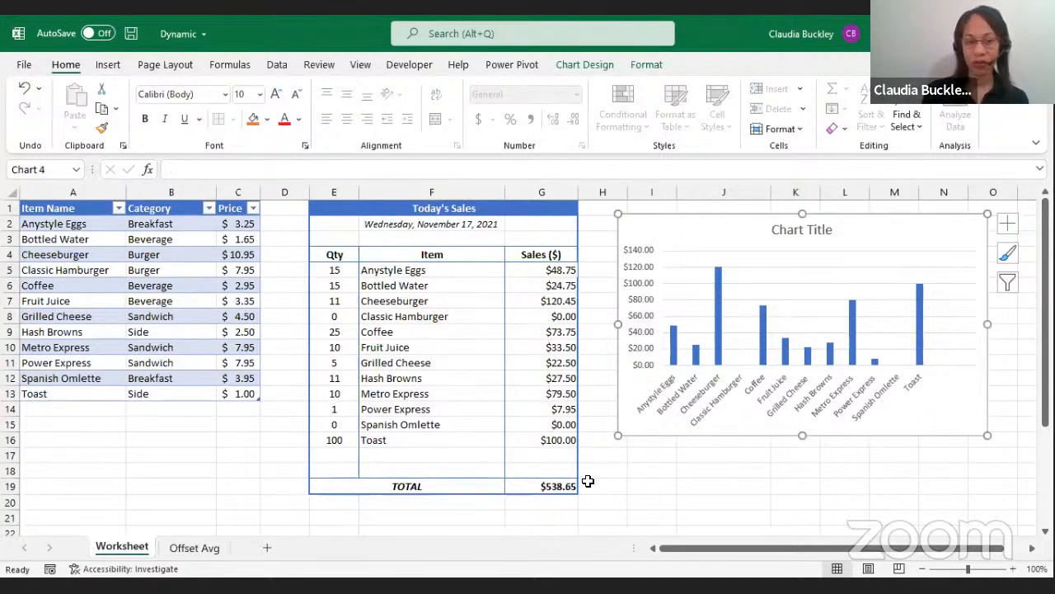
scroll(622, 472, "down", 6)
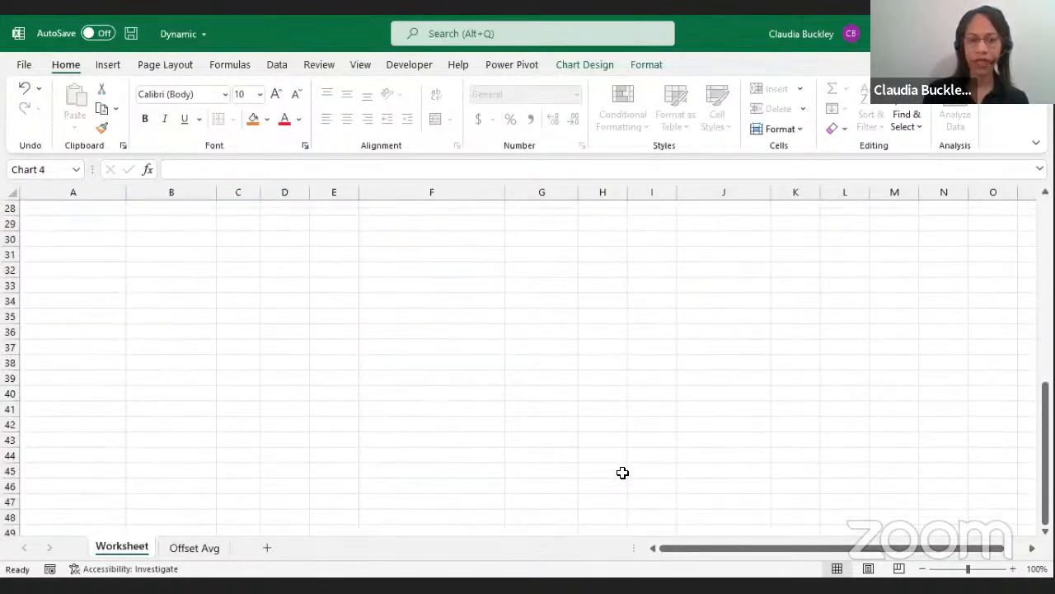
scroll(622, 473, "up", 1)
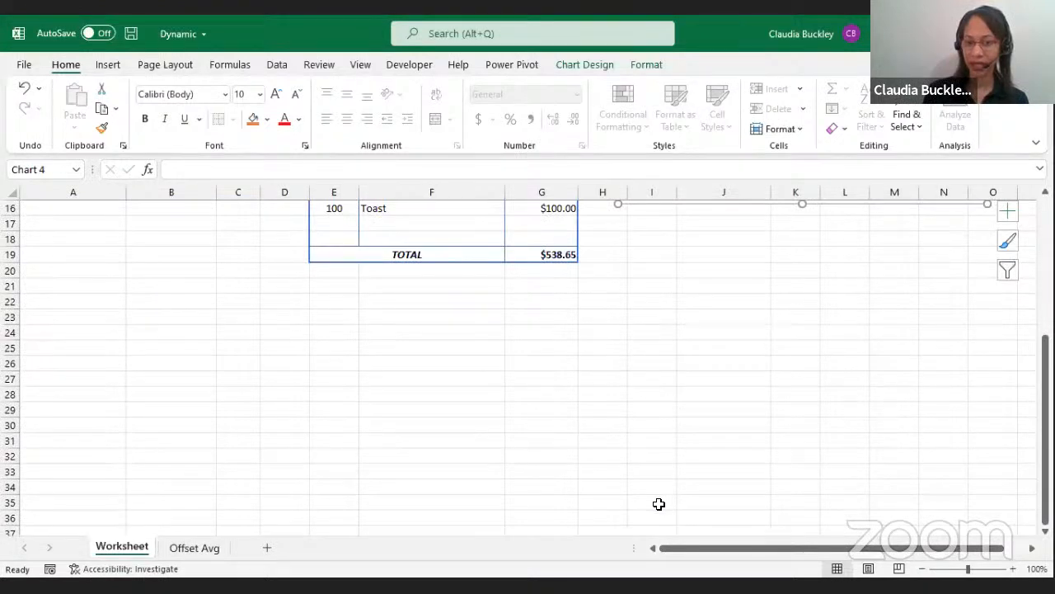
On the Offset Avg sheet, start an OFFSET formula in E2 with A1 as the reference.
left_click(193, 552)
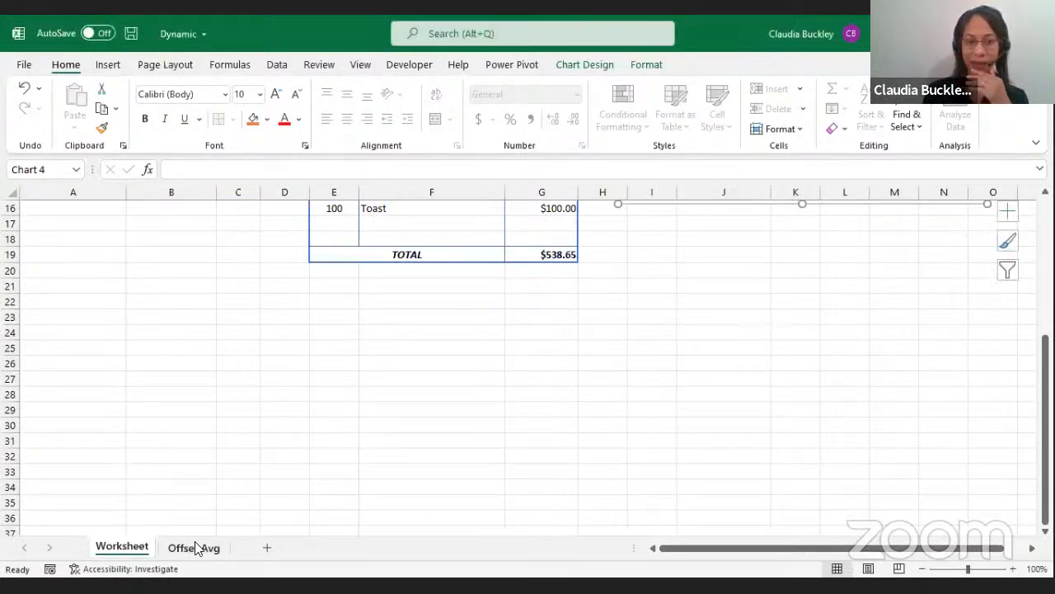
left_click(191, 549)
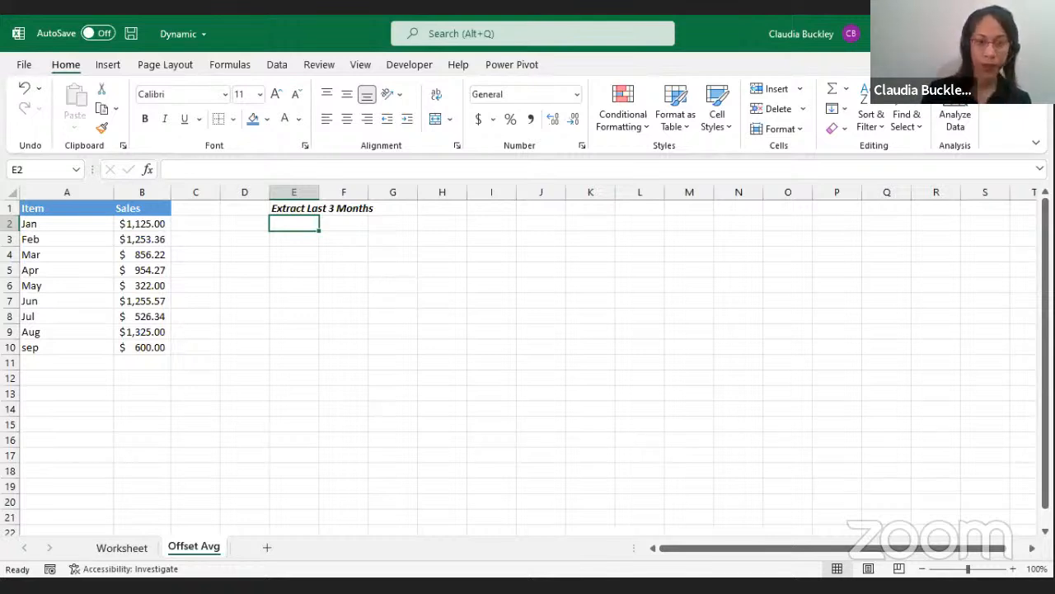
type("=o")
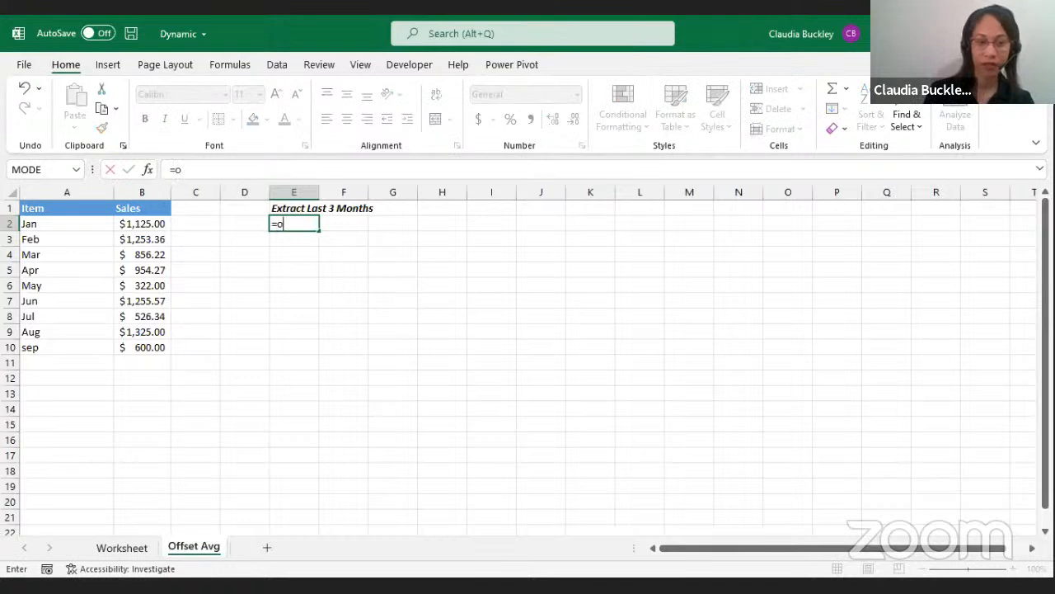
type("ffset(")
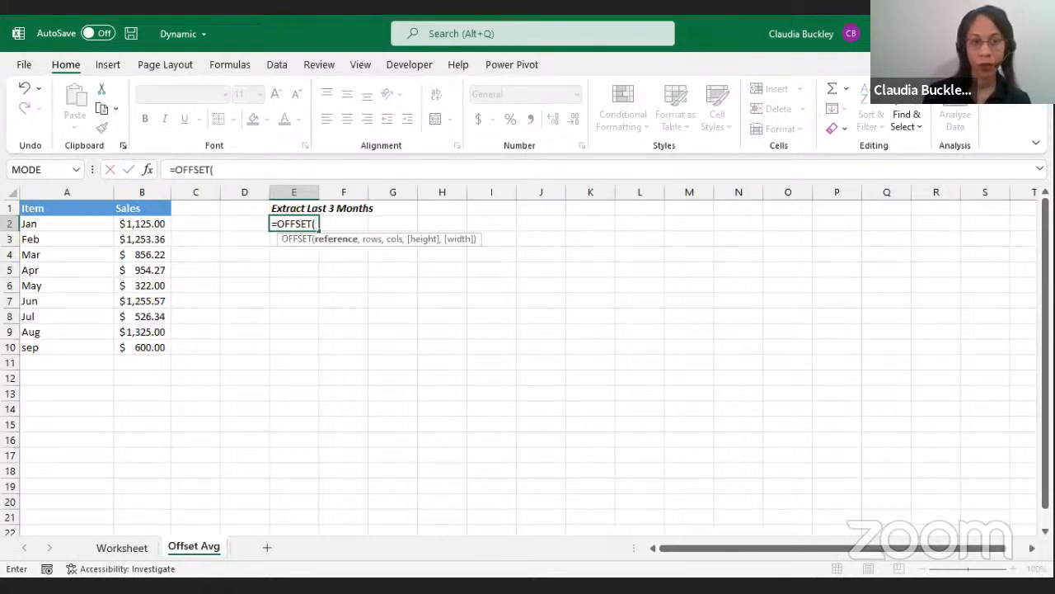
left_click(48, 206)
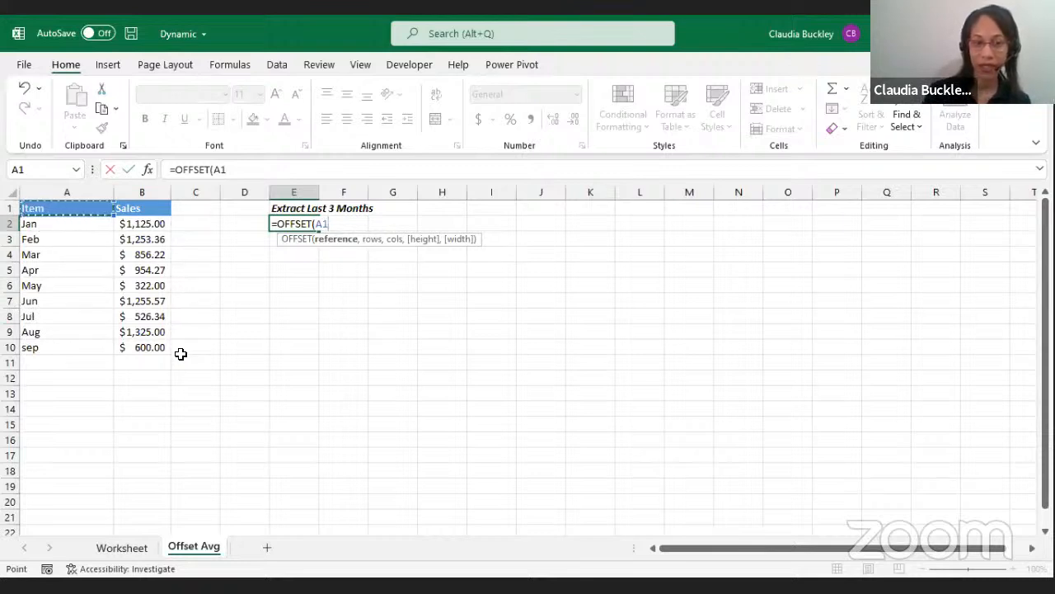
Set the rows argument of the OFFSET formula to COUNT(A:A)-3, counting the entries in column A.
type(",")
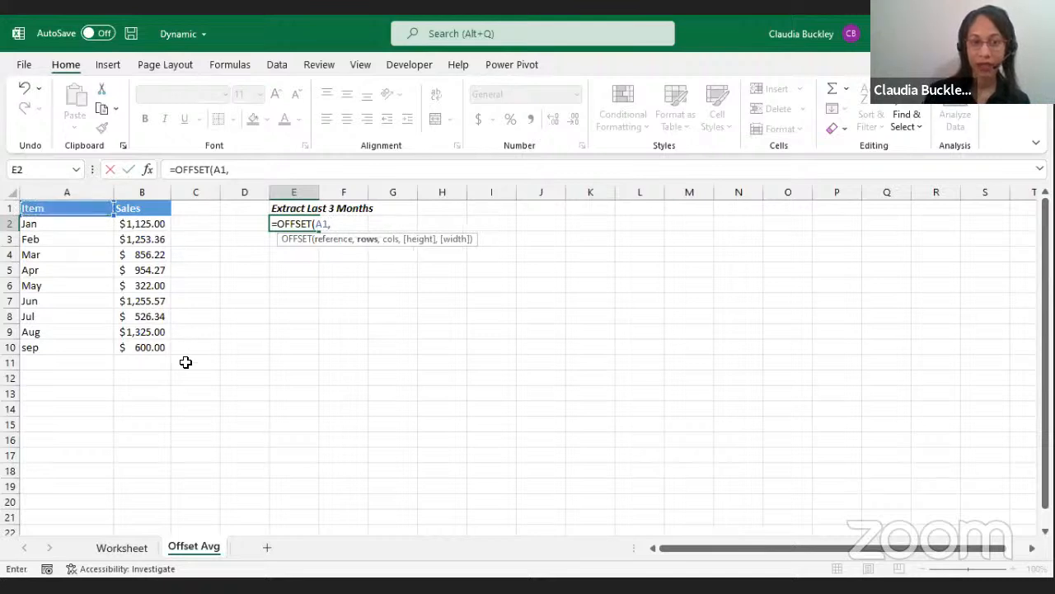
type("c")
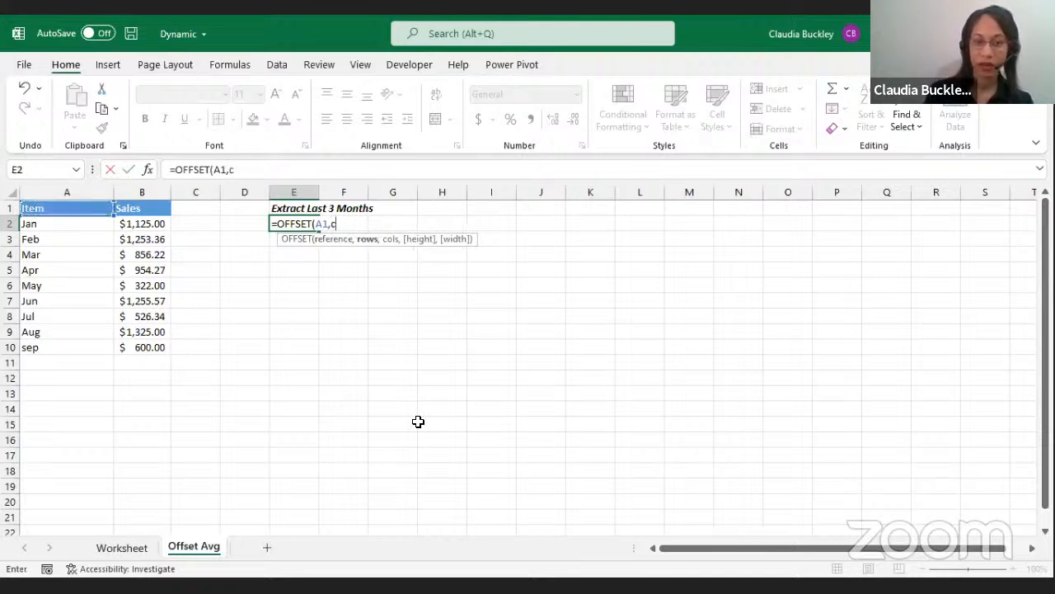
type("ounta9")
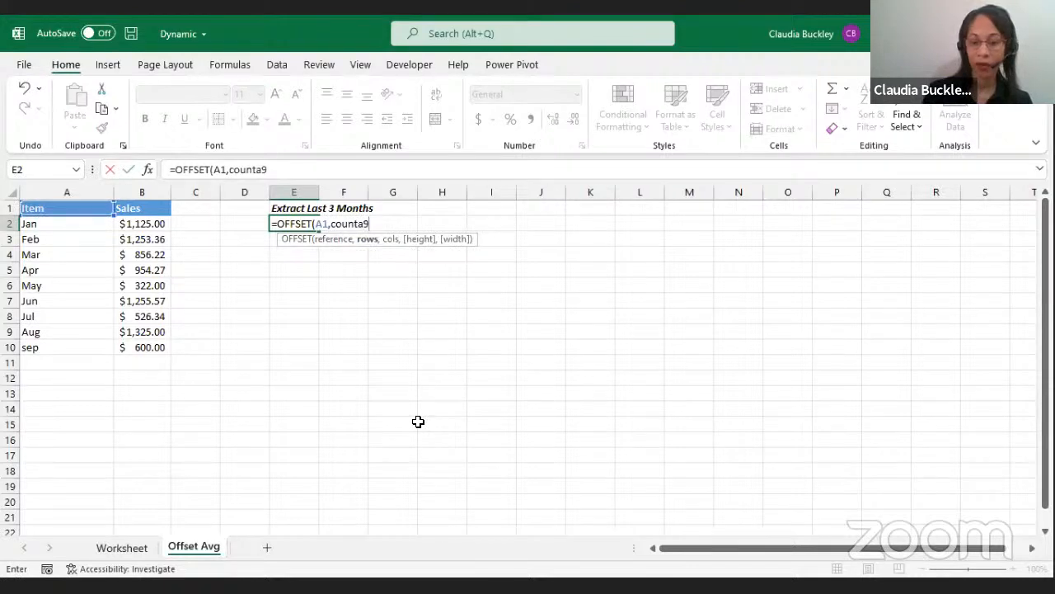
key("BackSpace")
key("BackSpace")
type("(")
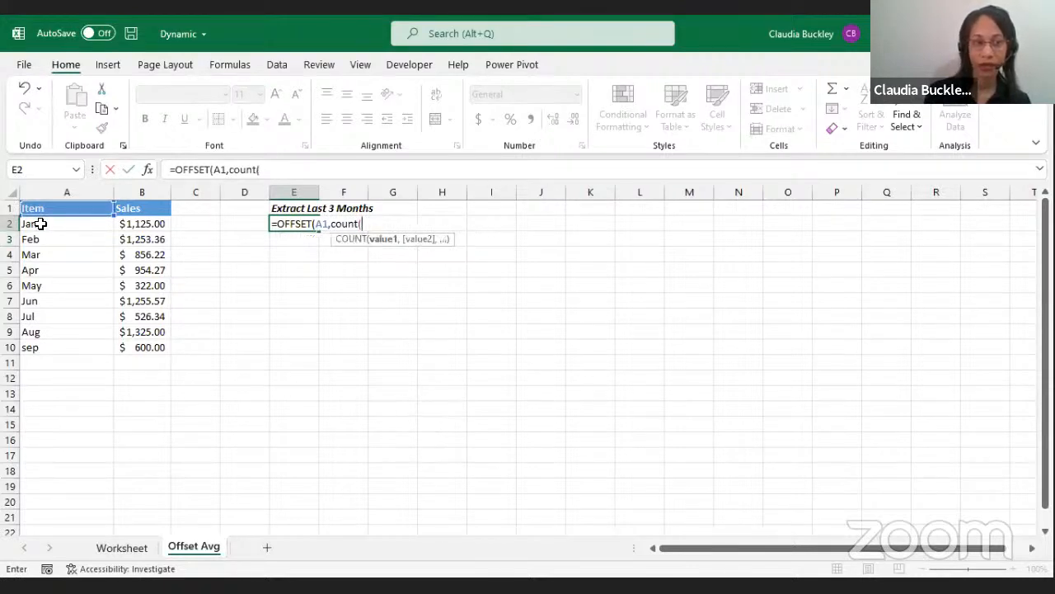
left_click(46, 192)
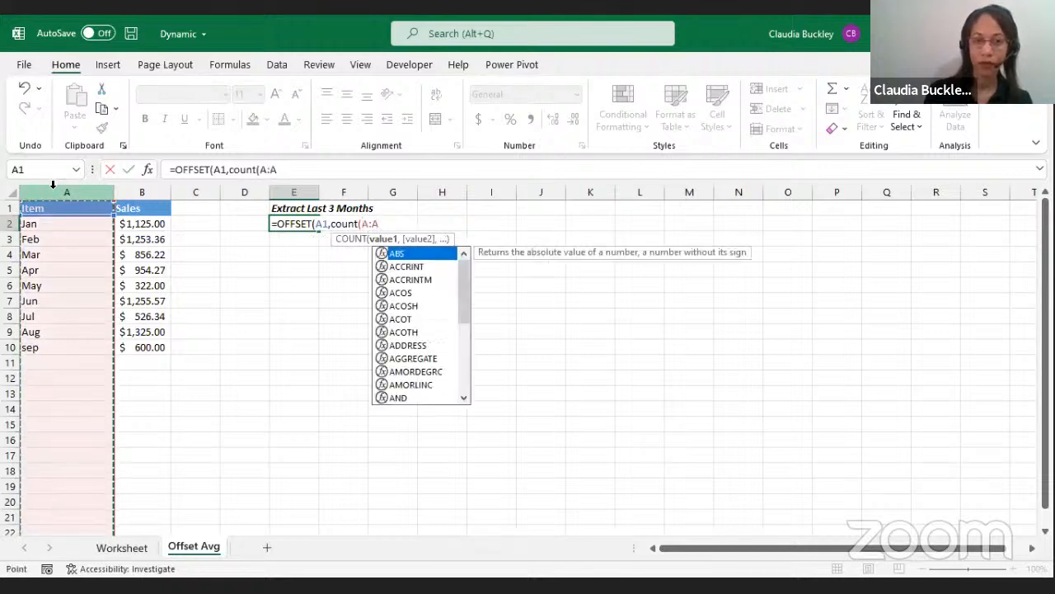
type(")")
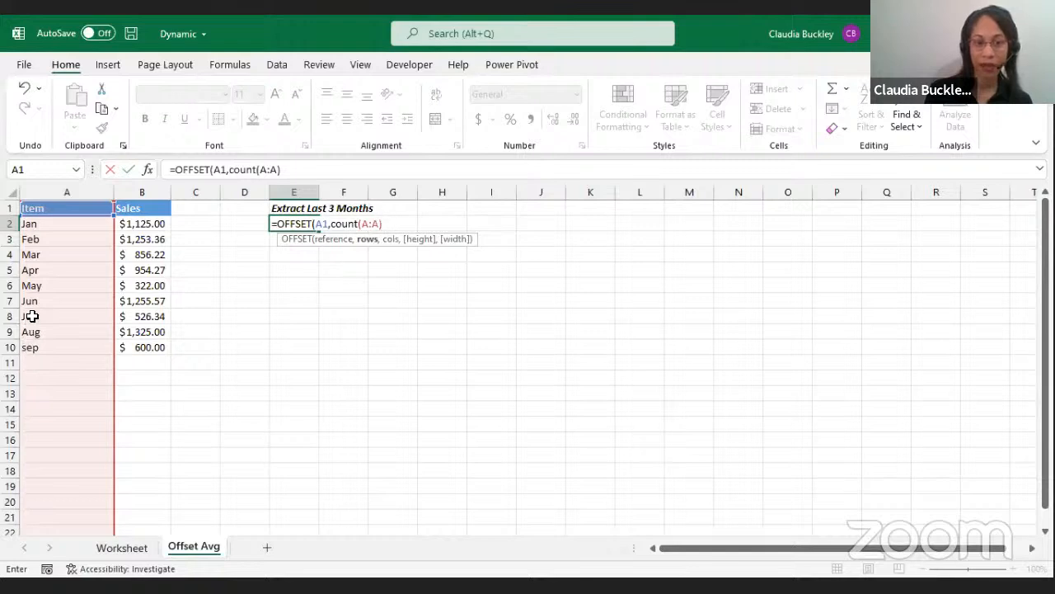
type("-")
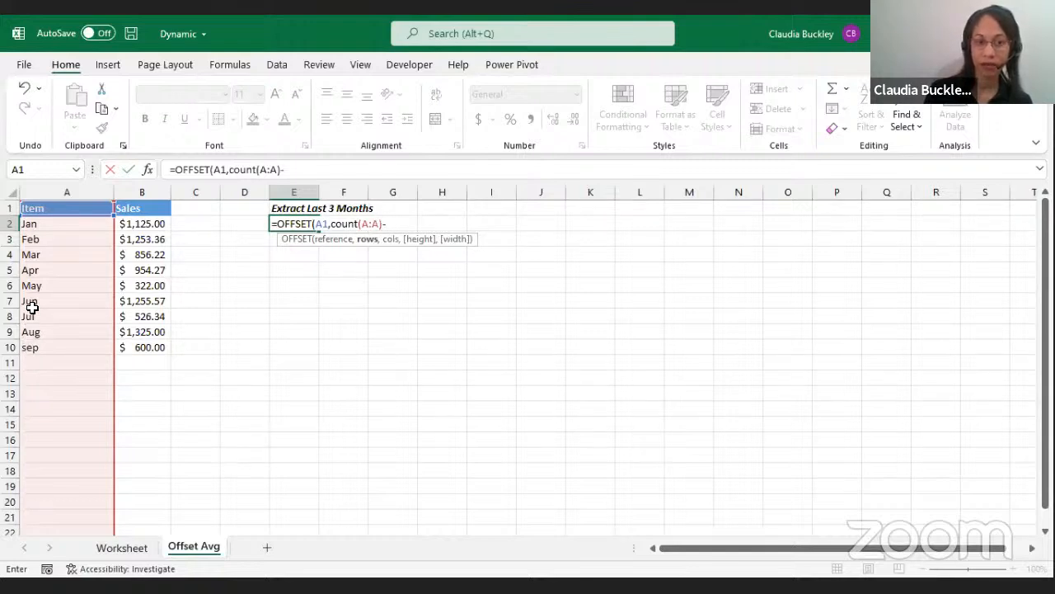
type("3,")
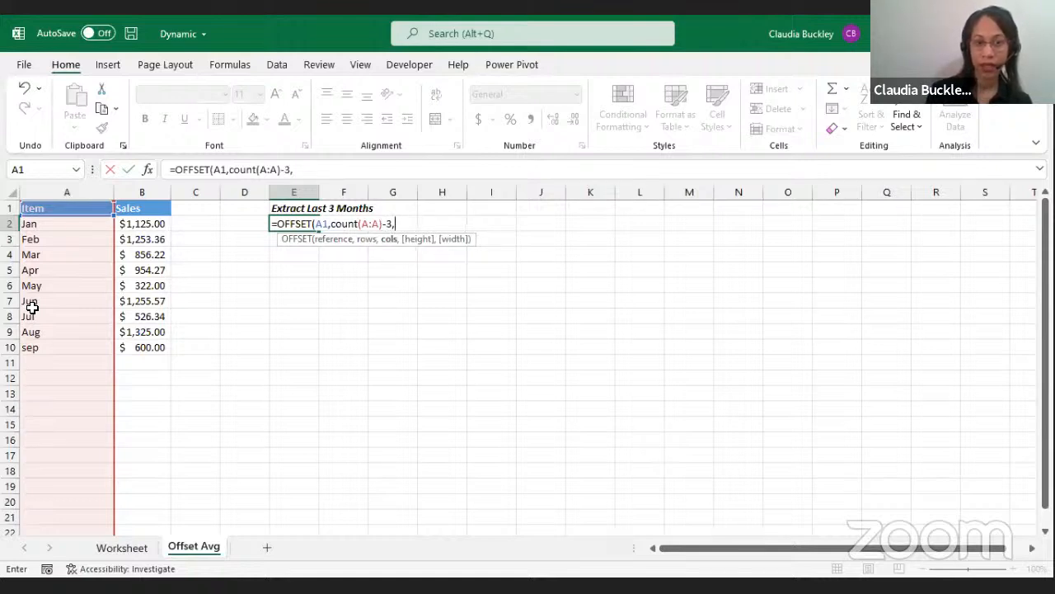
Complete the E2 formula with 0 columns, a height of 3 and a width of 2, giving =OFFSET(A1,COUNT(A:A)-3,0,3,2).
type("0")
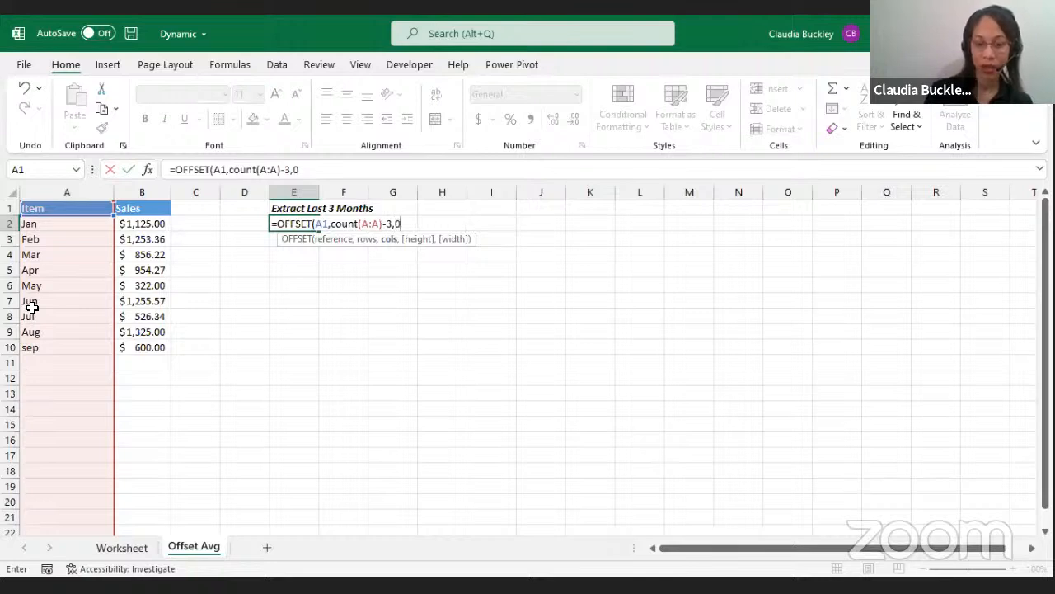
type(",")
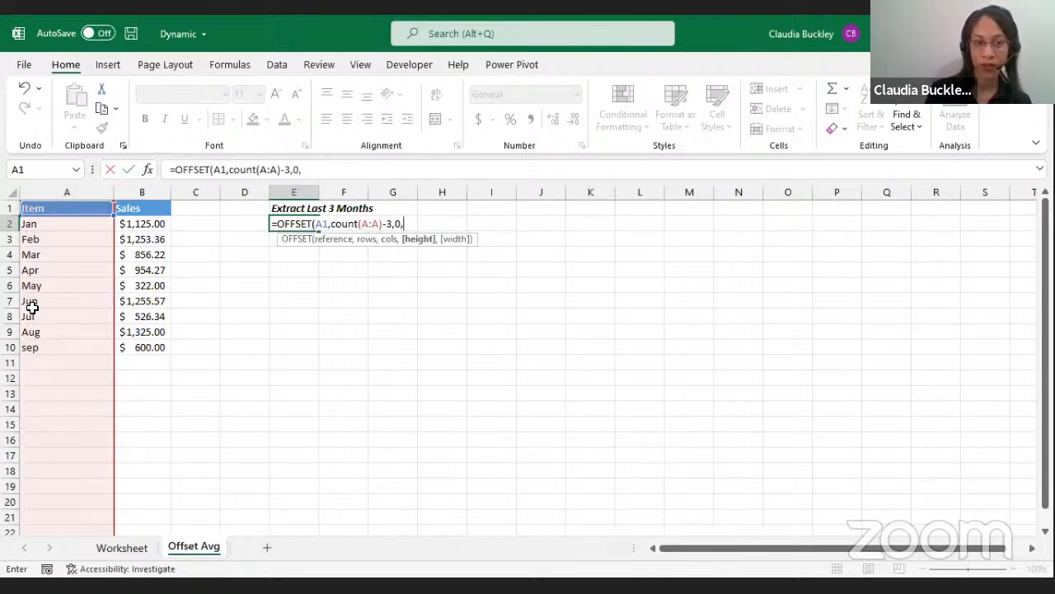
type("3,")
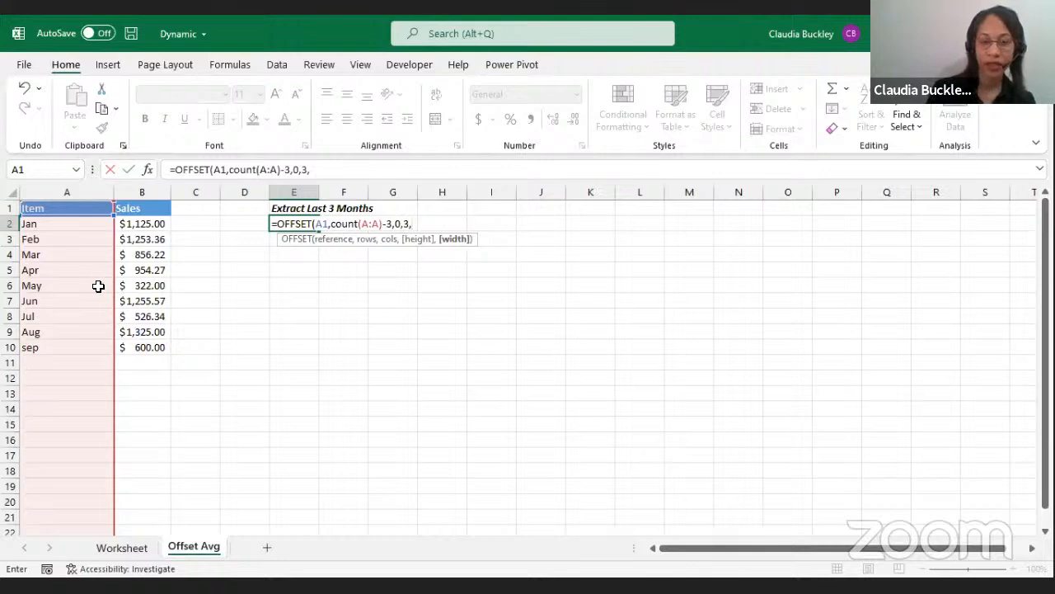
type("2")
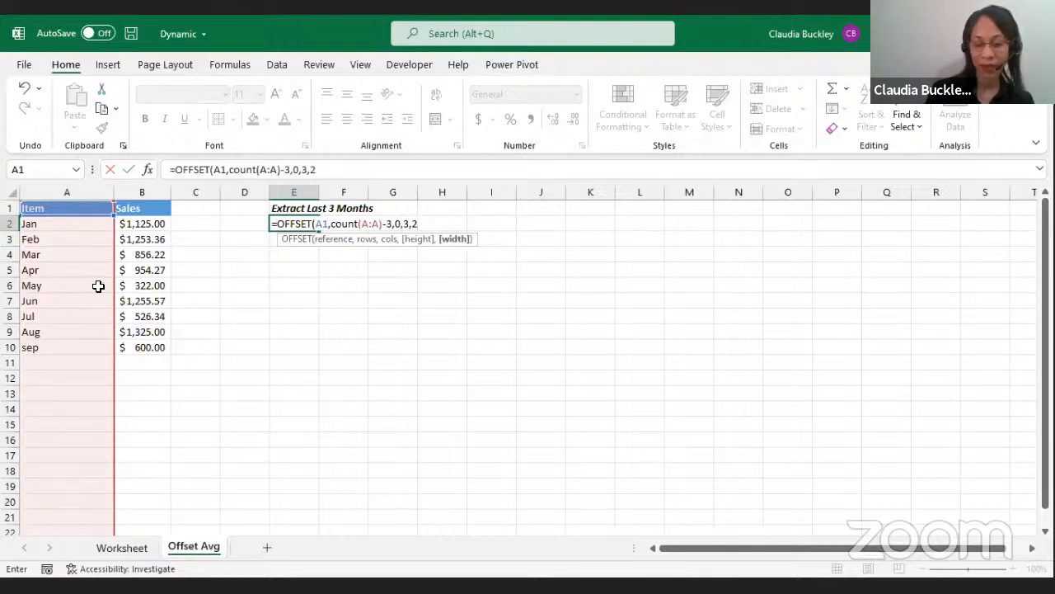
type(")")
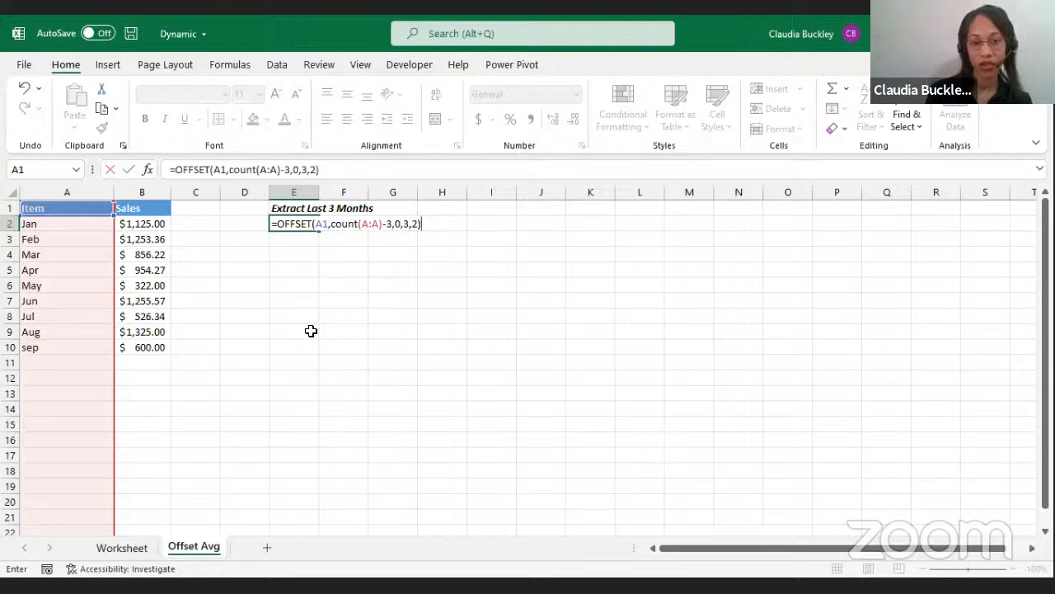
key("Return")
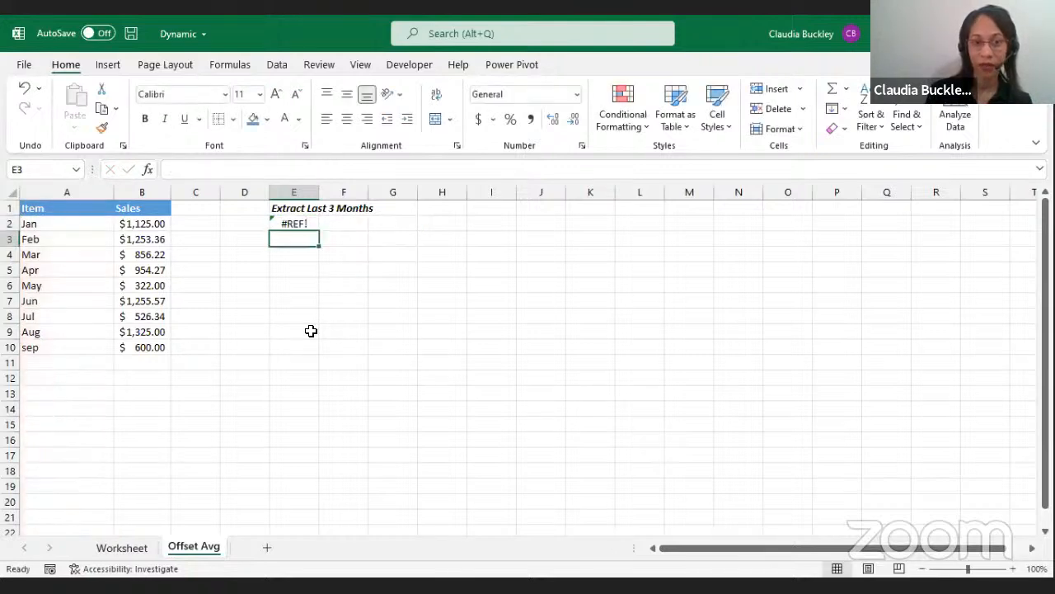
Check the error options for E2 and open its formula for editing at the COUNT range.
left_click(293, 219)
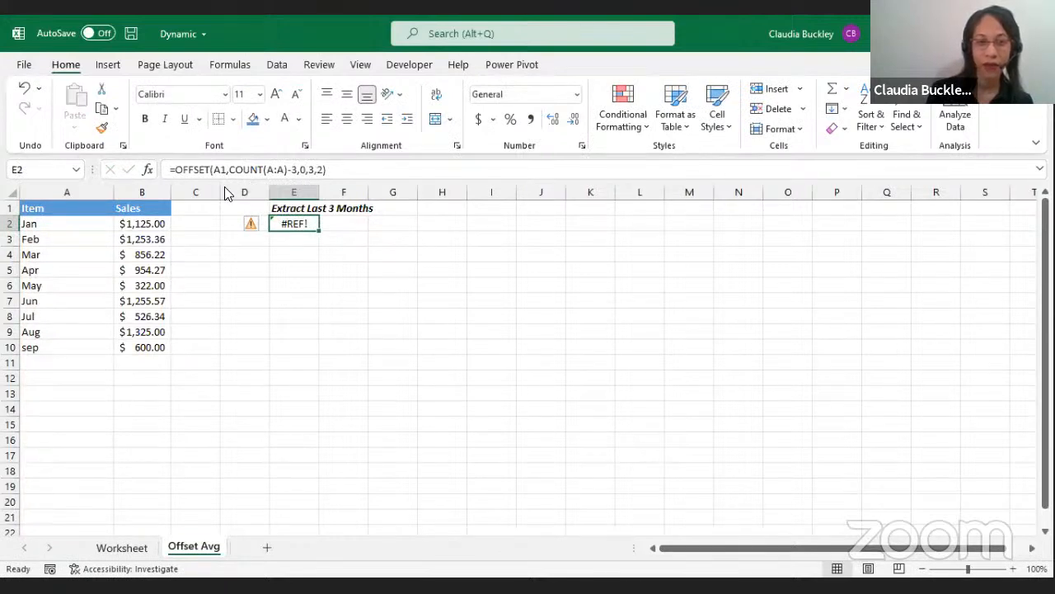
left_click(265, 225)
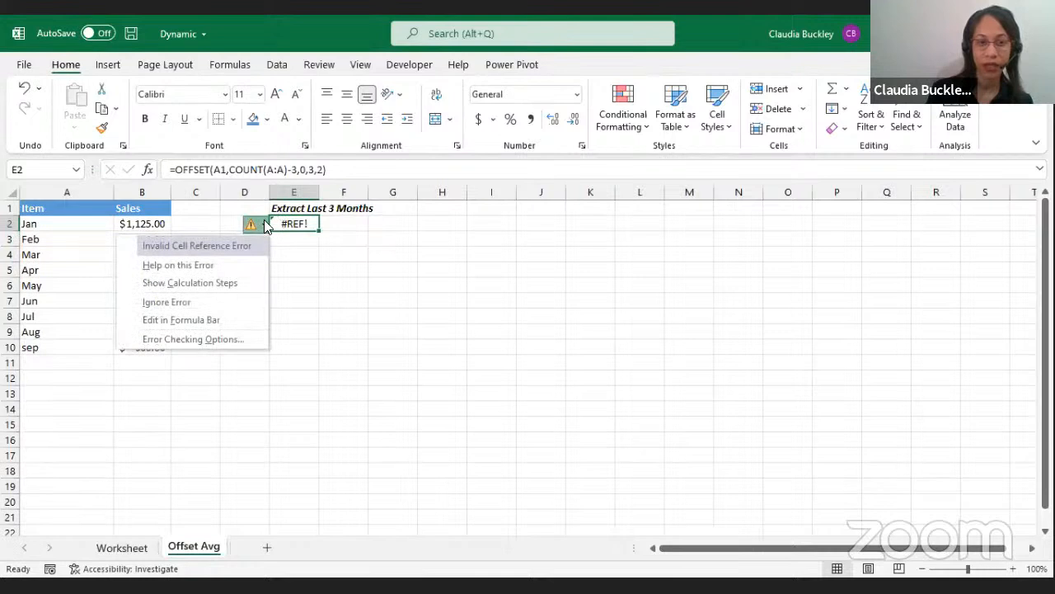
left_click(297, 224)
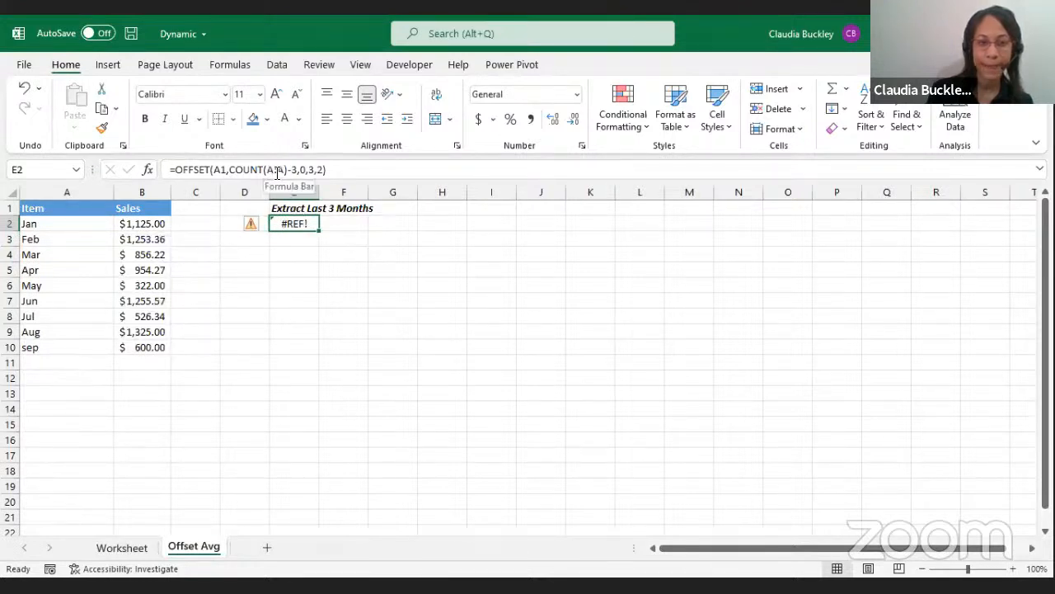
left_click(268, 169)
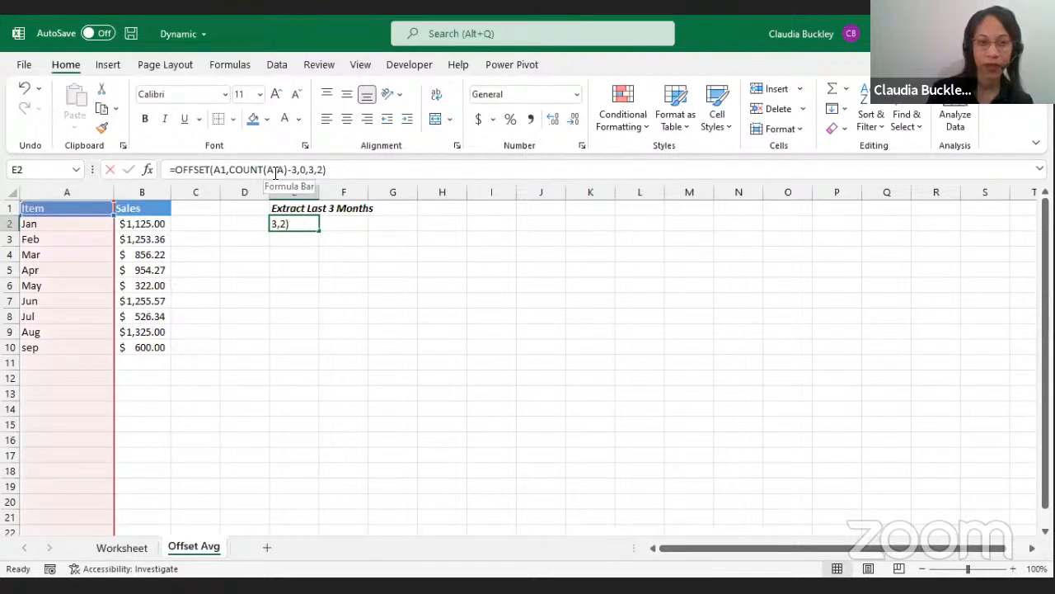
left_click(273, 170)
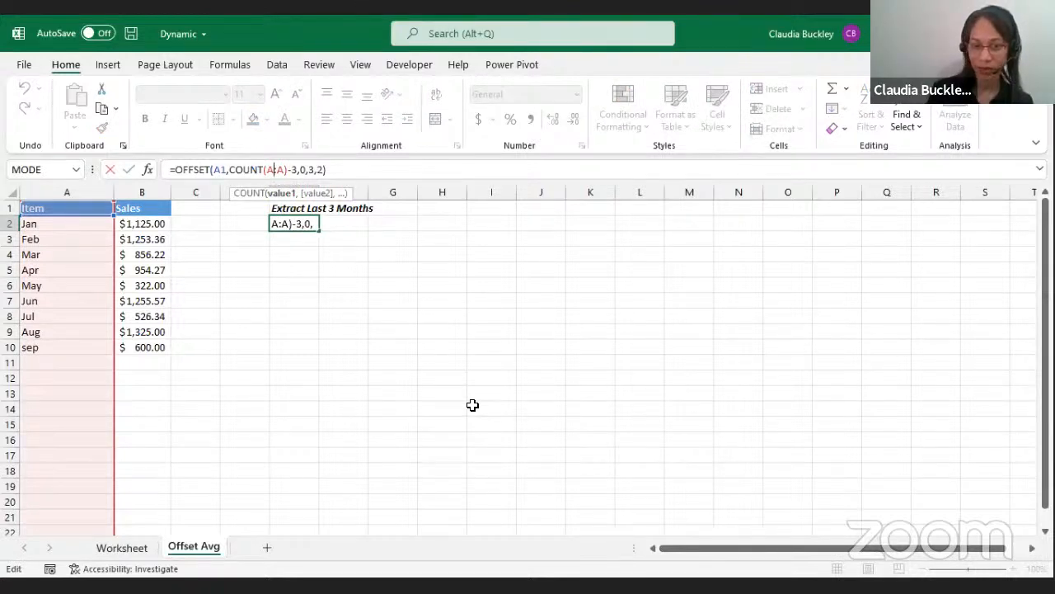
key("alt+Tab")
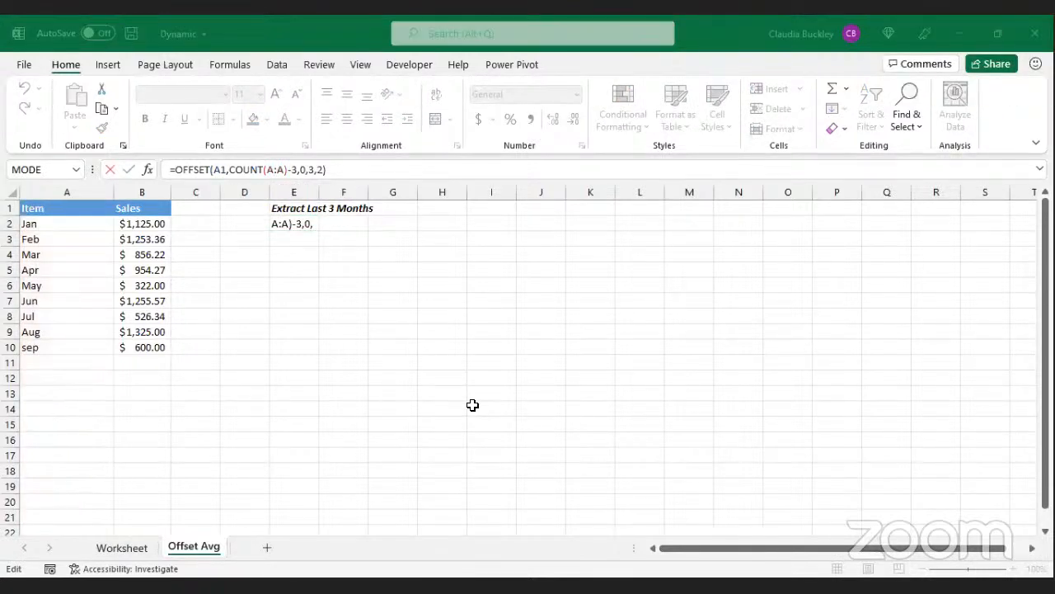
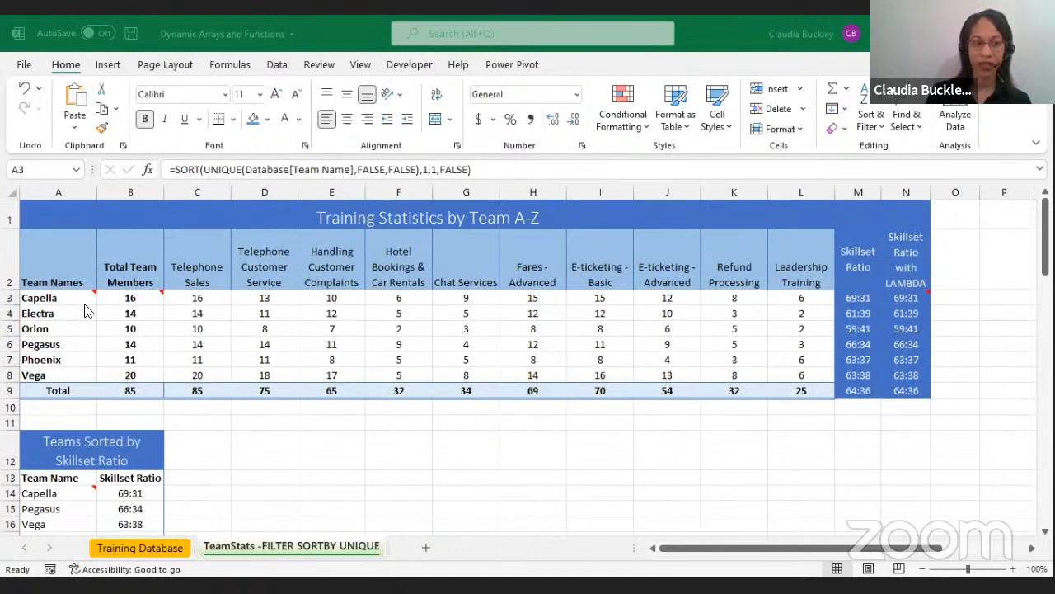
In the Dynamic Arrays and Functions workbook, examine the Team Names formula in A3 of the TeamStats sheet and the Team Name column in Training Database.
left_click(37, 302)
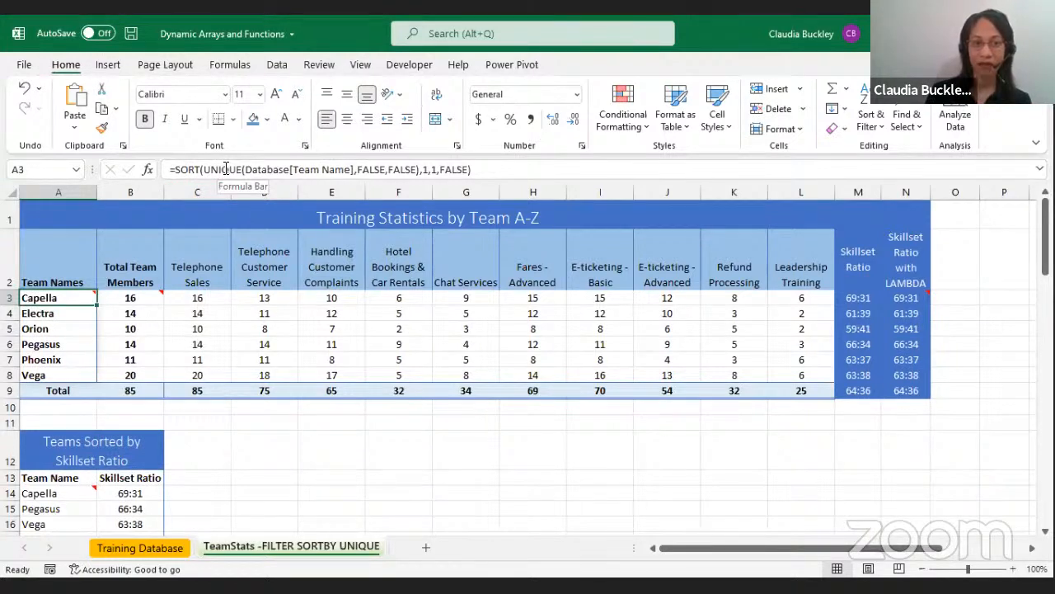
left_click(139, 548)
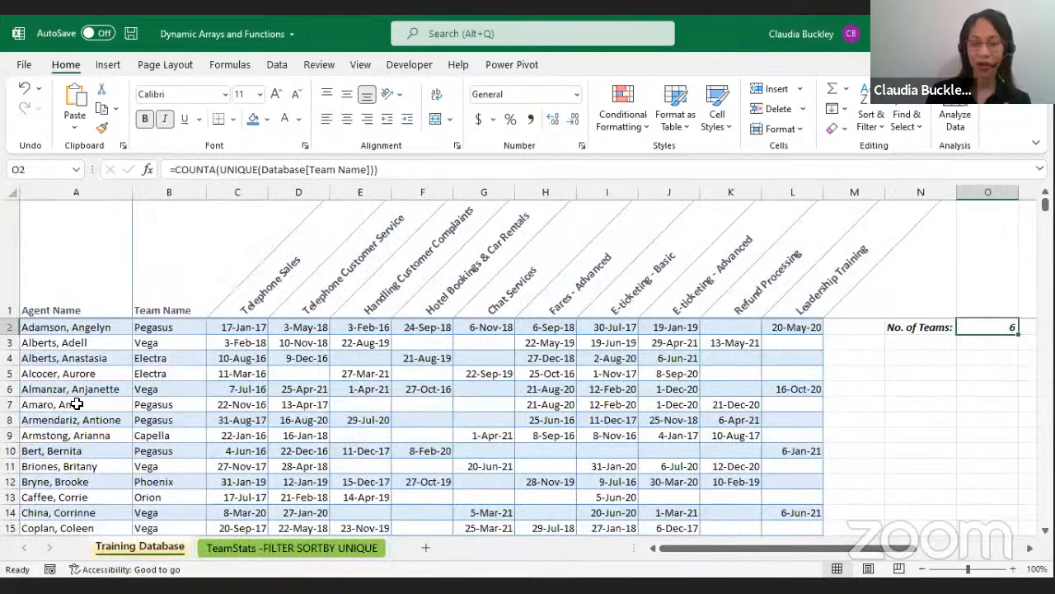
scroll(80, 445, "down", 6)
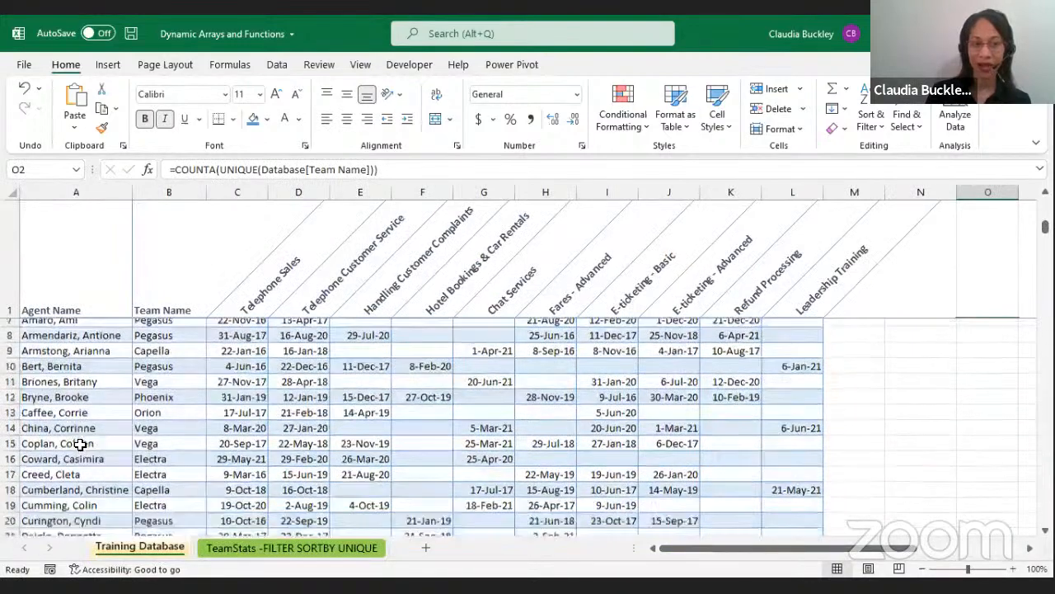
scroll(80, 445, "down", 11)
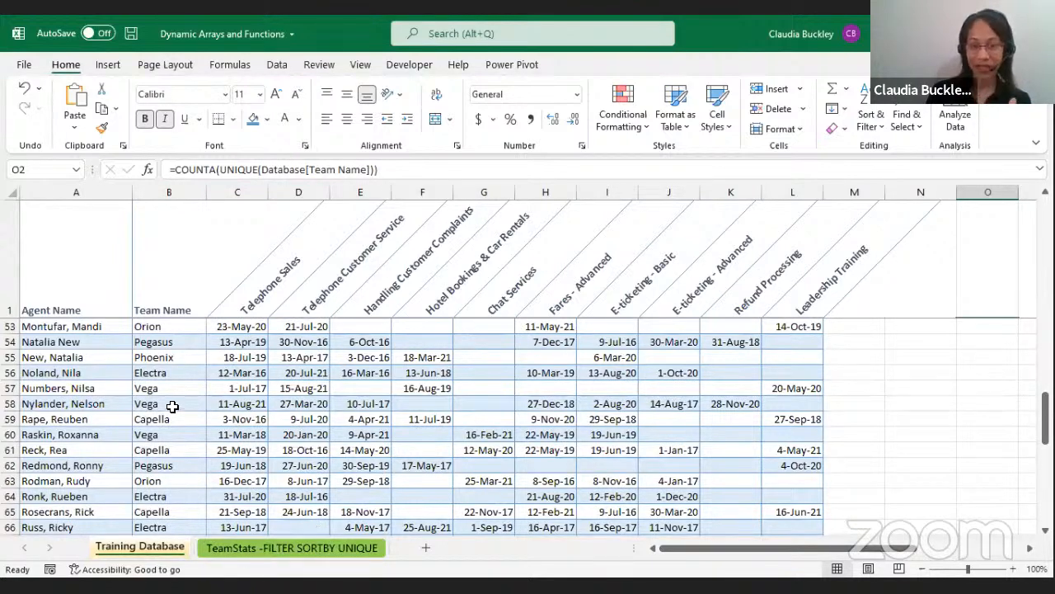
scroll(172, 406, "down", 3)
scroll(173, 408, "down", 8)
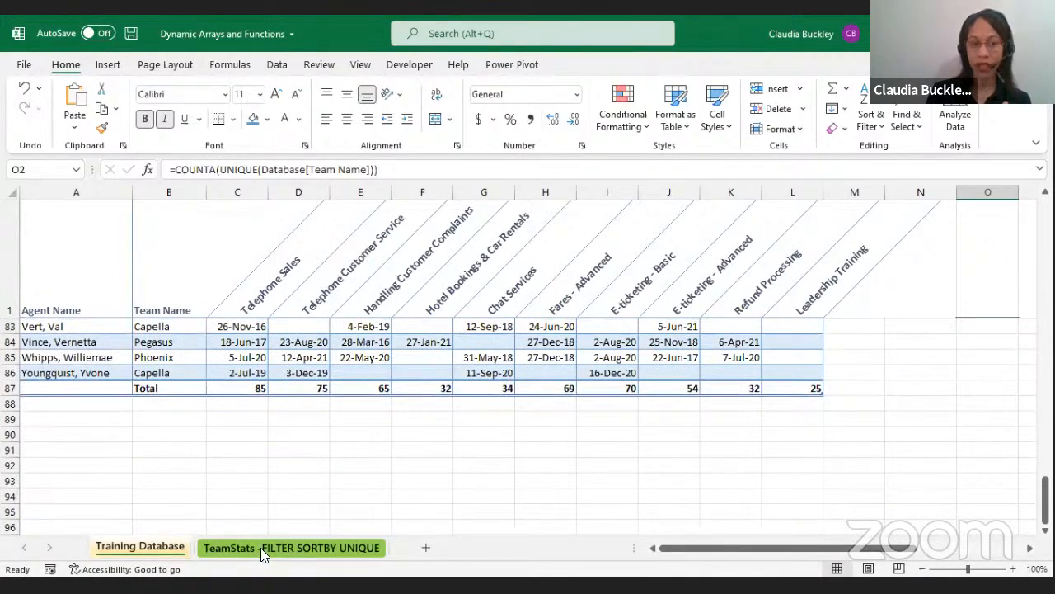
left_click(260, 547)
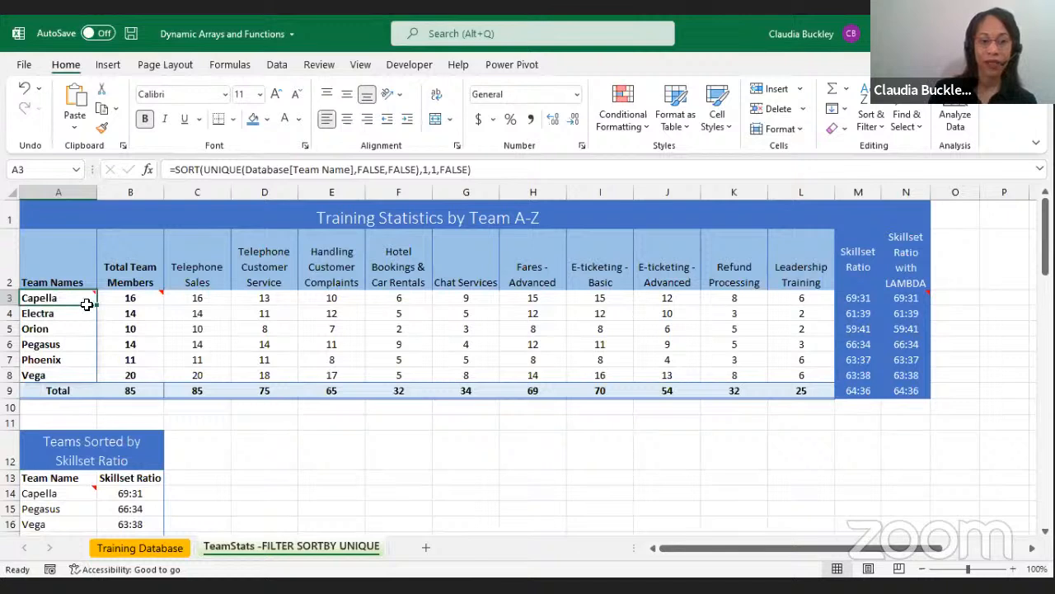
left_click(121, 547)
scroll(176, 452, "up", 3)
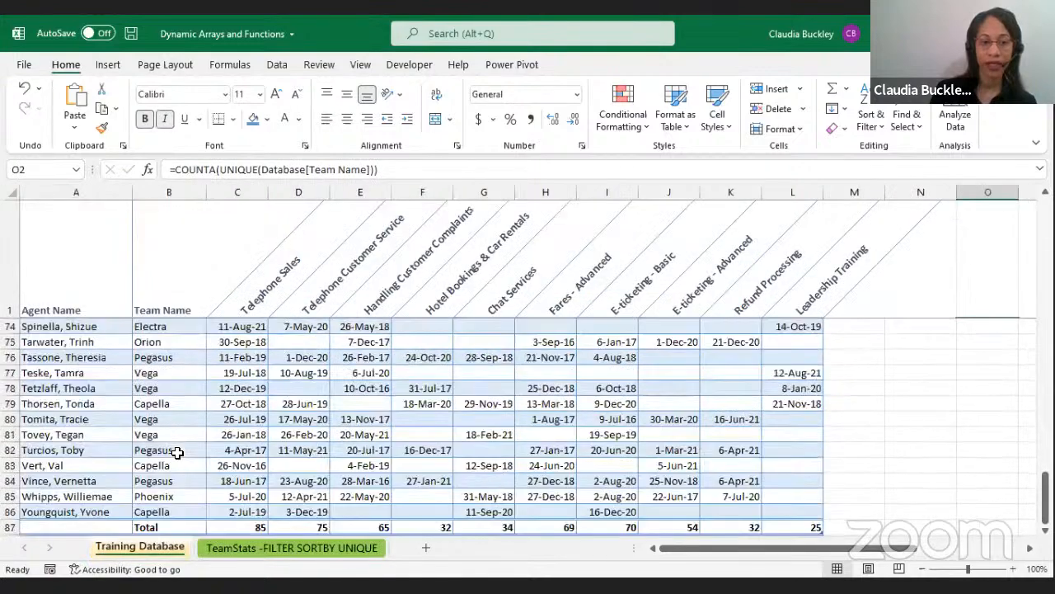
scroll(176, 453, "up", 18)
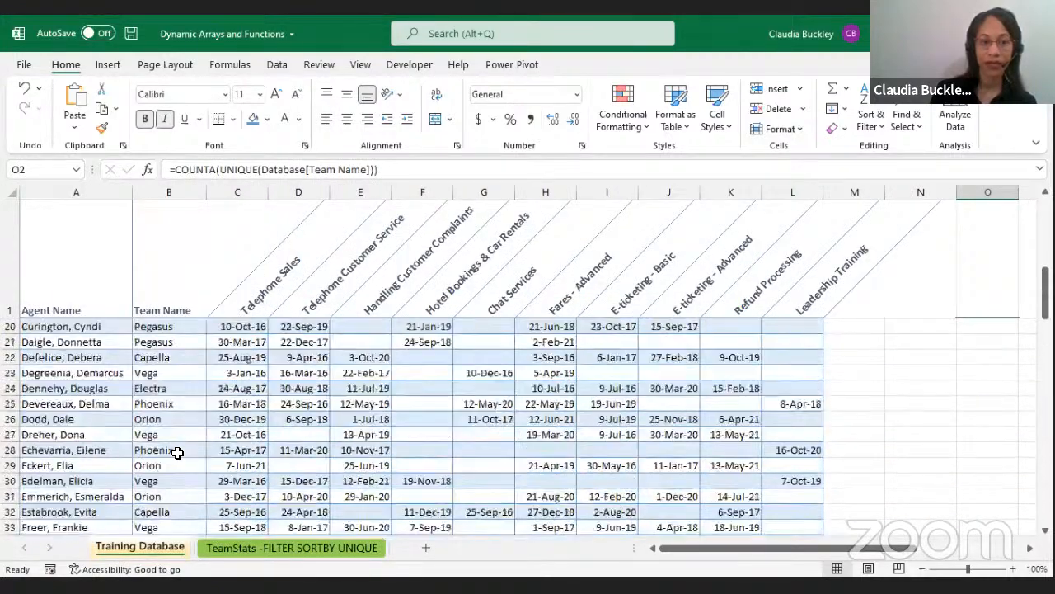
scroll(176, 452, "up", 6)
scroll(177, 453, "down", 1)
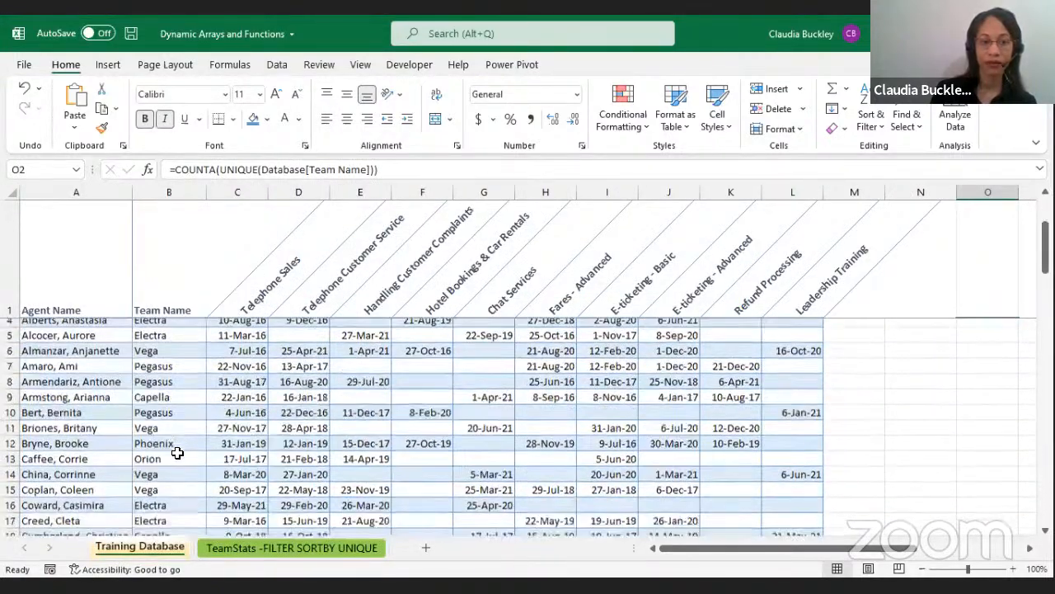
On the TeamStats sheet, examine the UNIQUE array, sort index, sort order and by-column arguments of the SORT formula in A3.
scroll(190, 478, "down", 4)
left_click(213, 550)
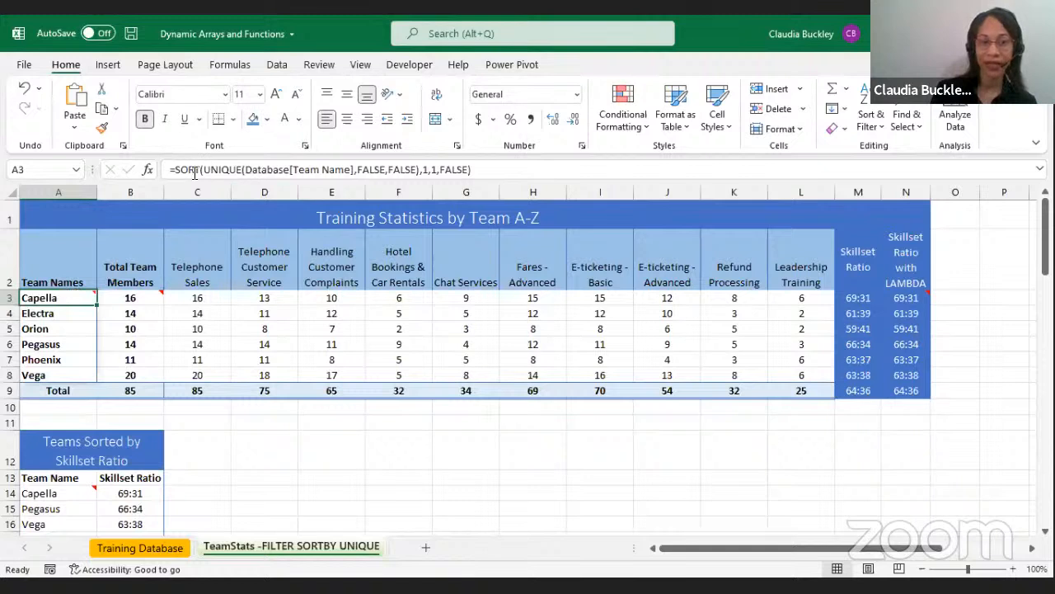
left_click(196, 170)
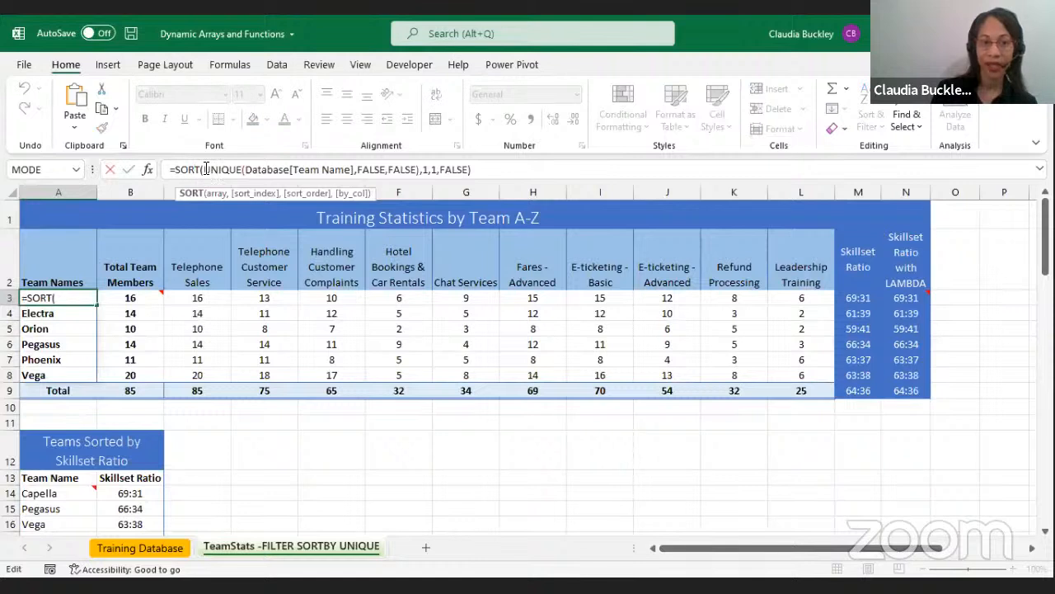
left_click_drag(205, 169, 423, 171)
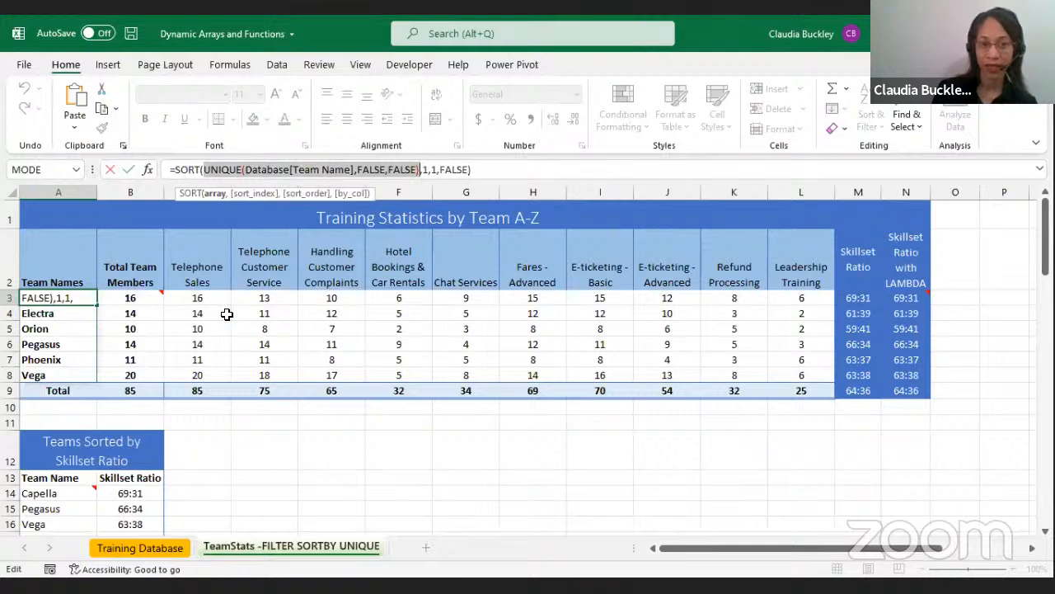
left_click(427, 170)
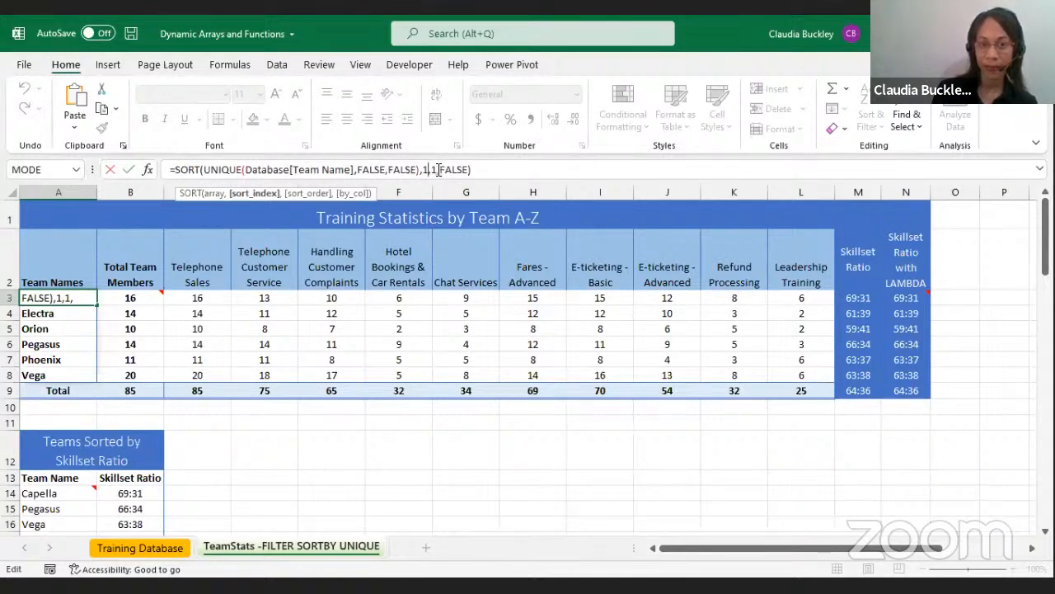
left_click(439, 169)
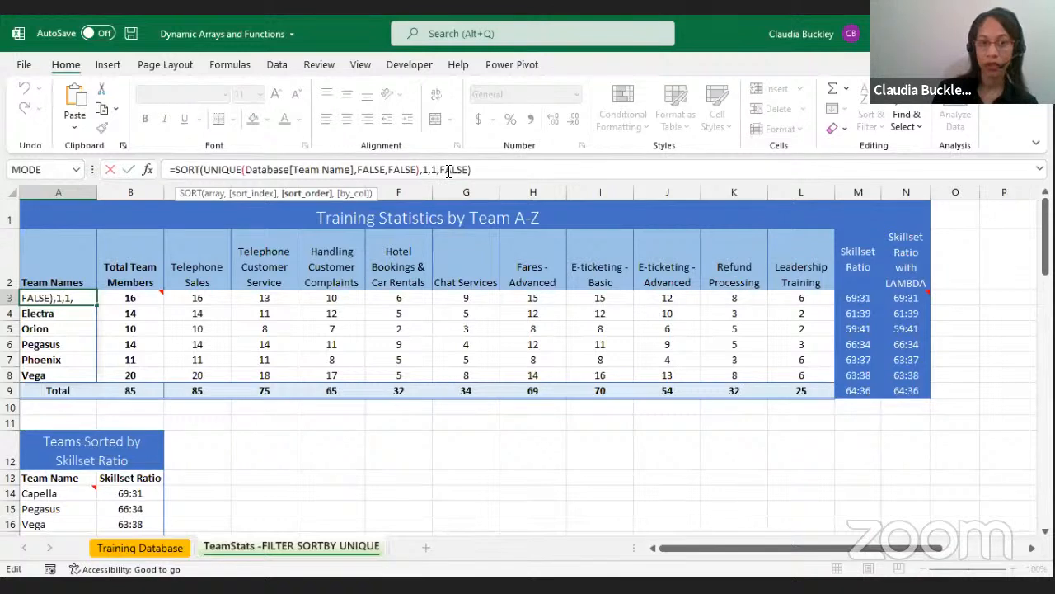
left_click(446, 169)
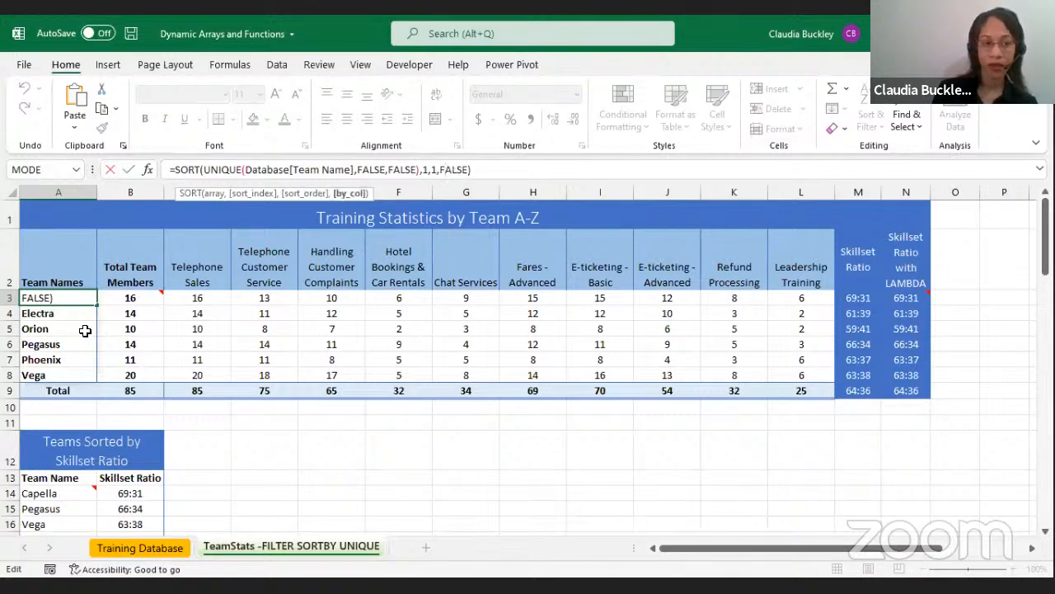
left_click(78, 297)
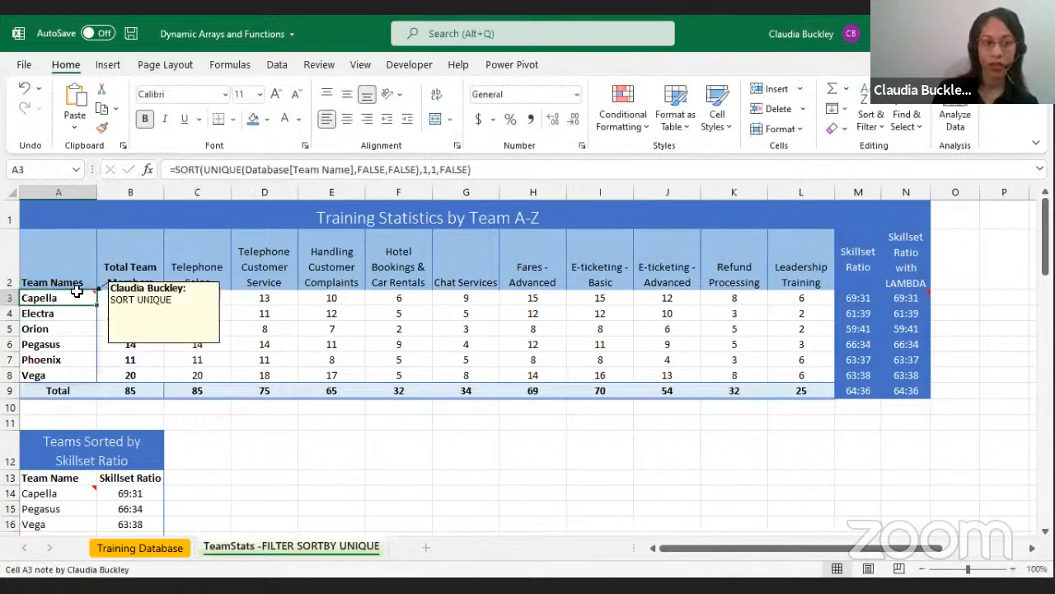
mouse_move(92, 488)
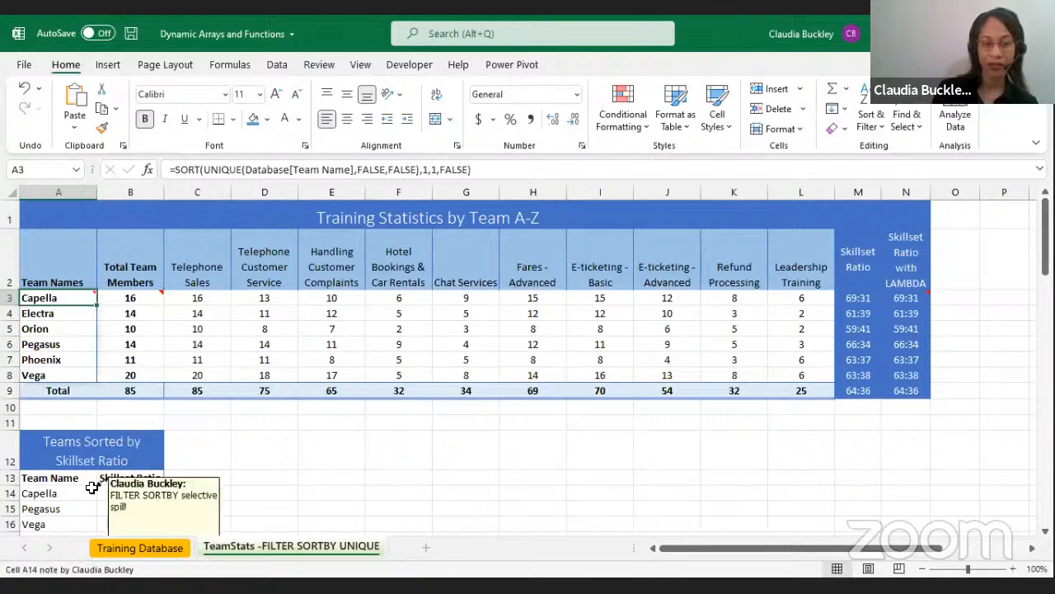
Examine the COUNTIF formula in B3, checking its Team Name range against Training Database and its A3# spill criteria.
left_click(125, 298)
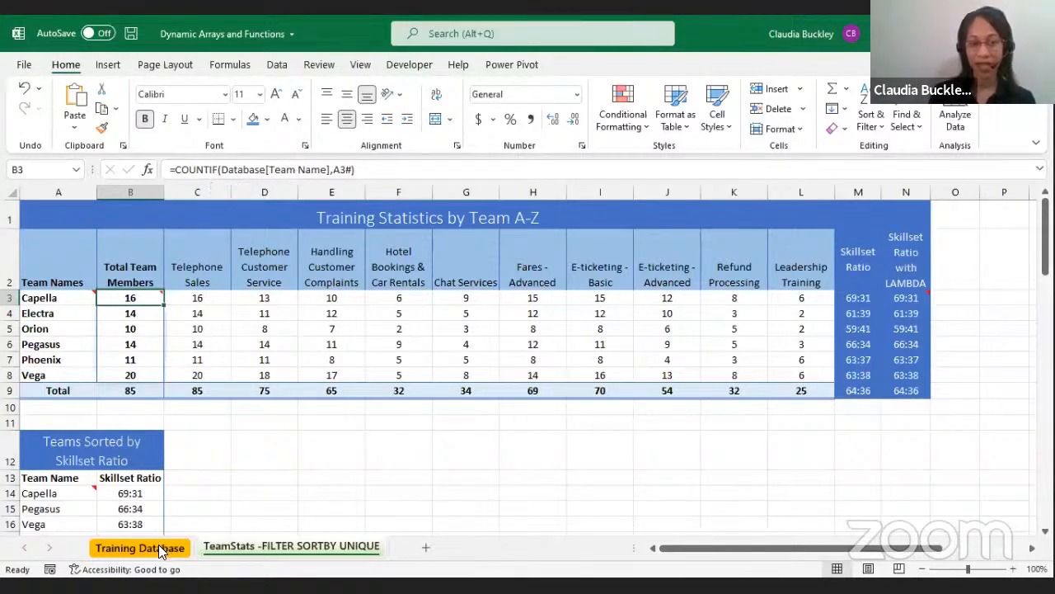
left_click(241, 170)
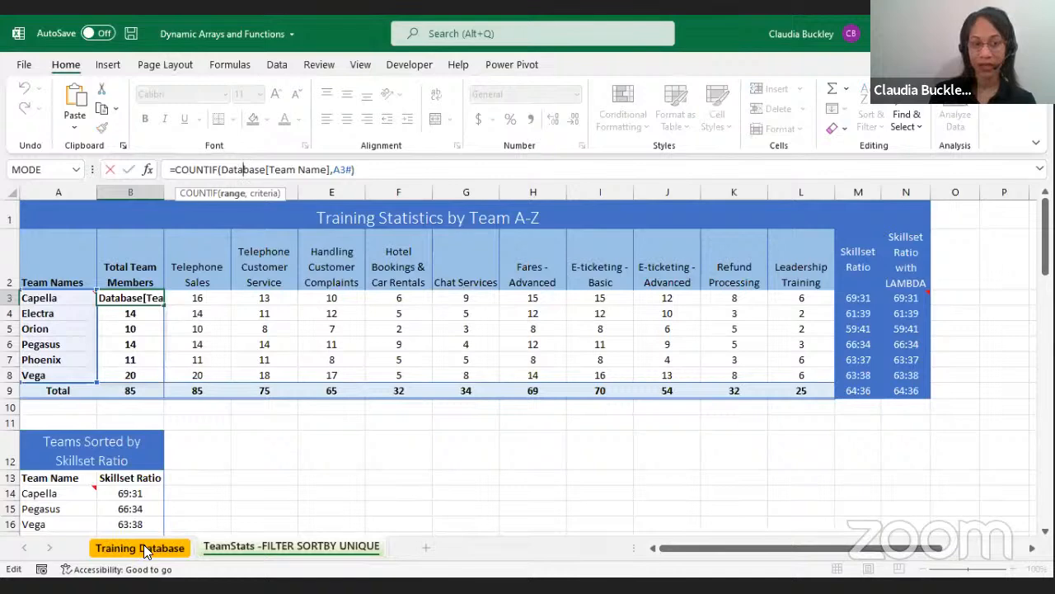
left_click(145, 551)
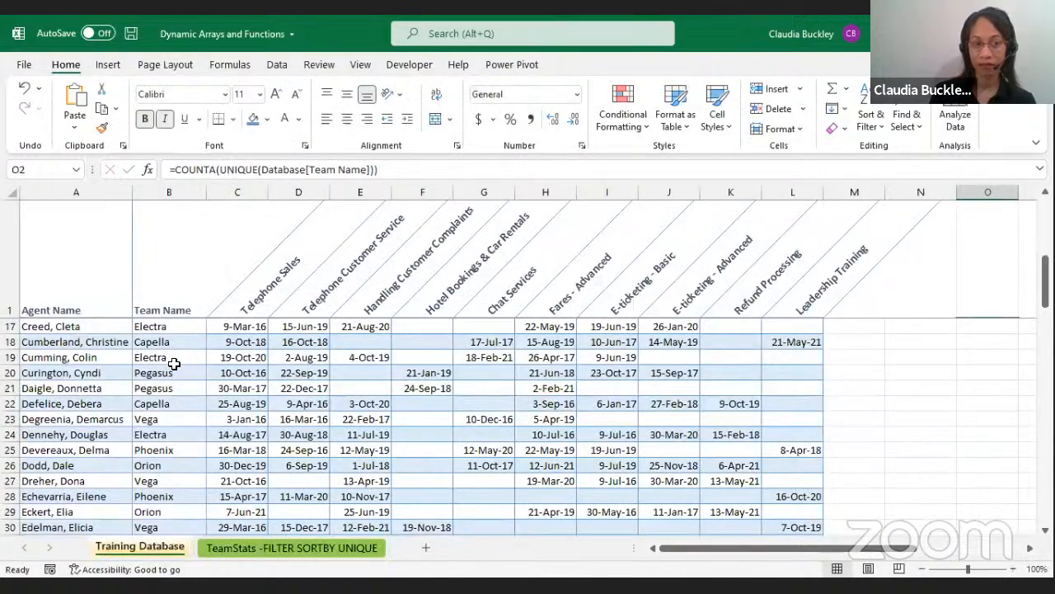
left_click(222, 550)
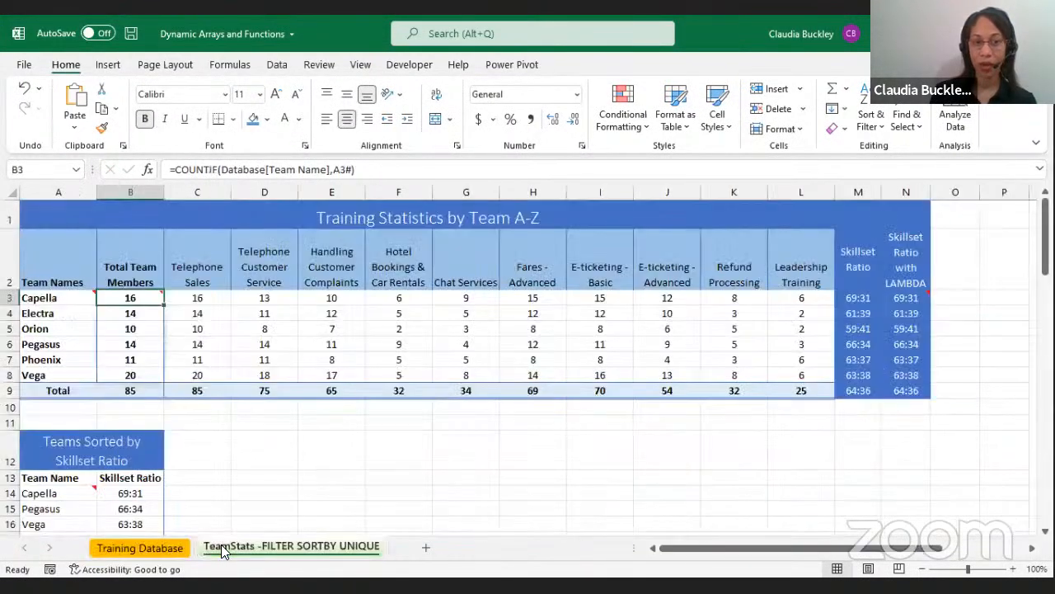
left_click(295, 169)
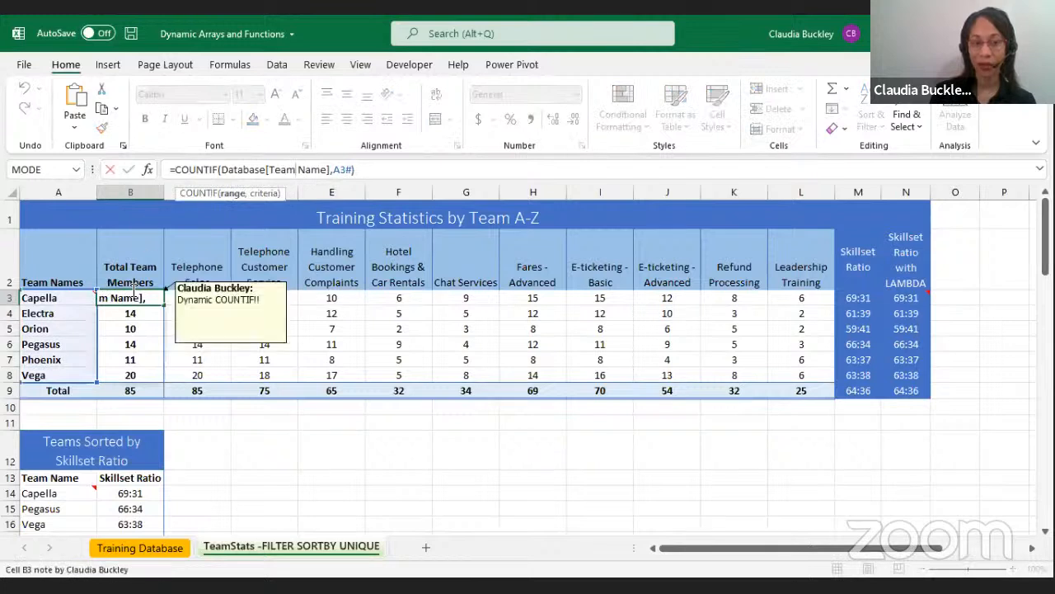
left_click(335, 169)
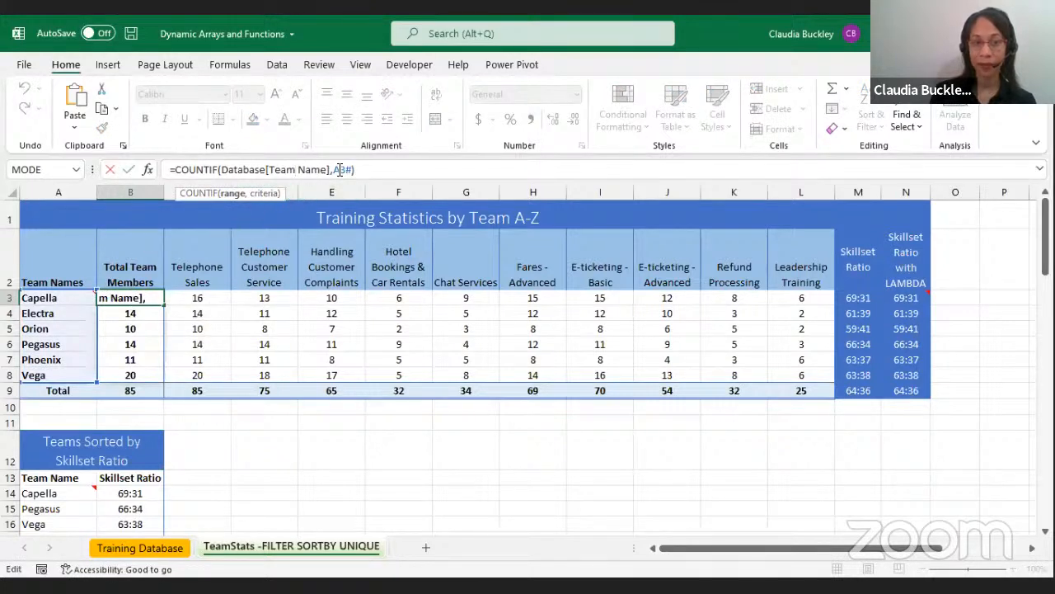
left_click(338, 169)
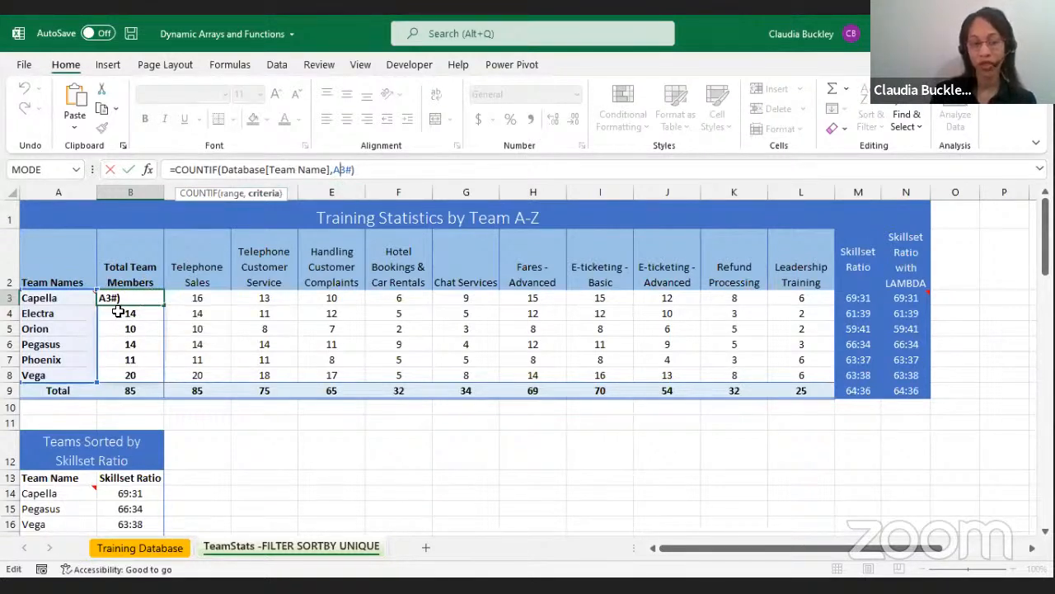
key("ctrl+Return")
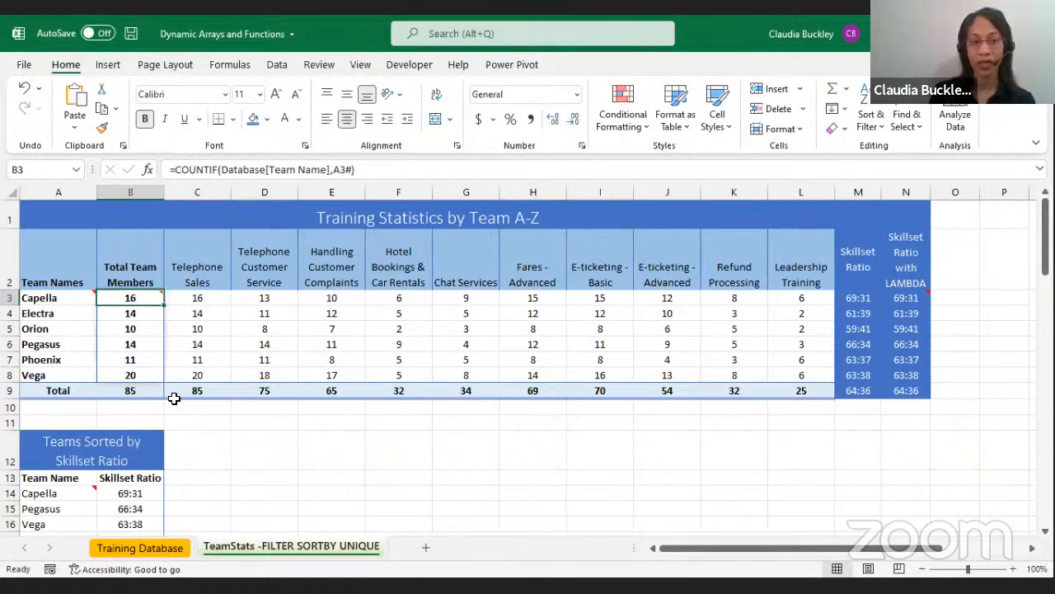
Examine the COUNTIFS formula in C3 and the SORT and SUMIF formulas behind the two incentive statistics tables.
left_click(217, 298)
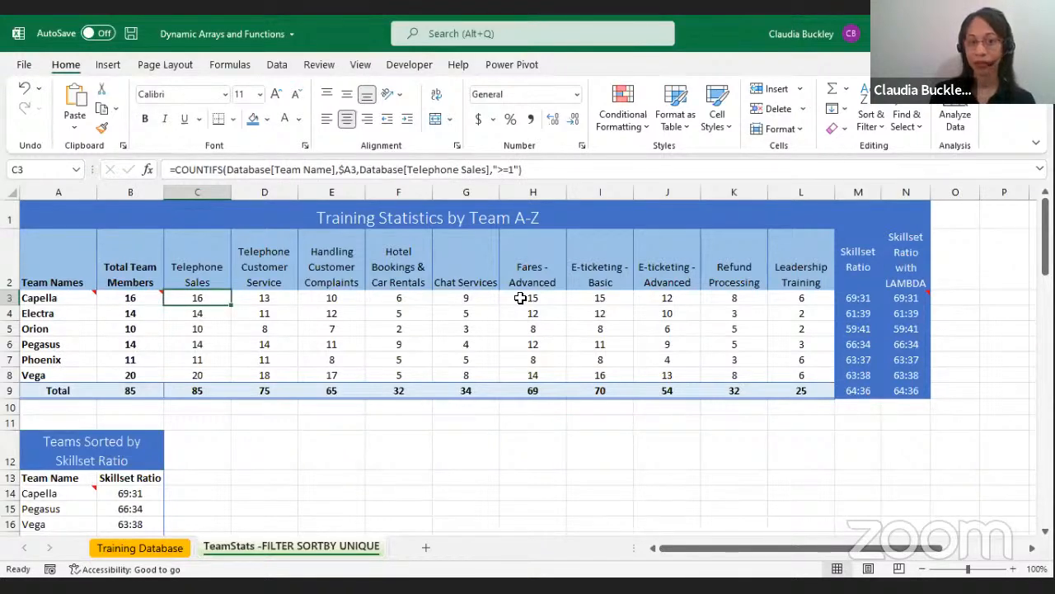
scroll(359, 464, "down", 2)
scroll(359, 464, "down", 4)
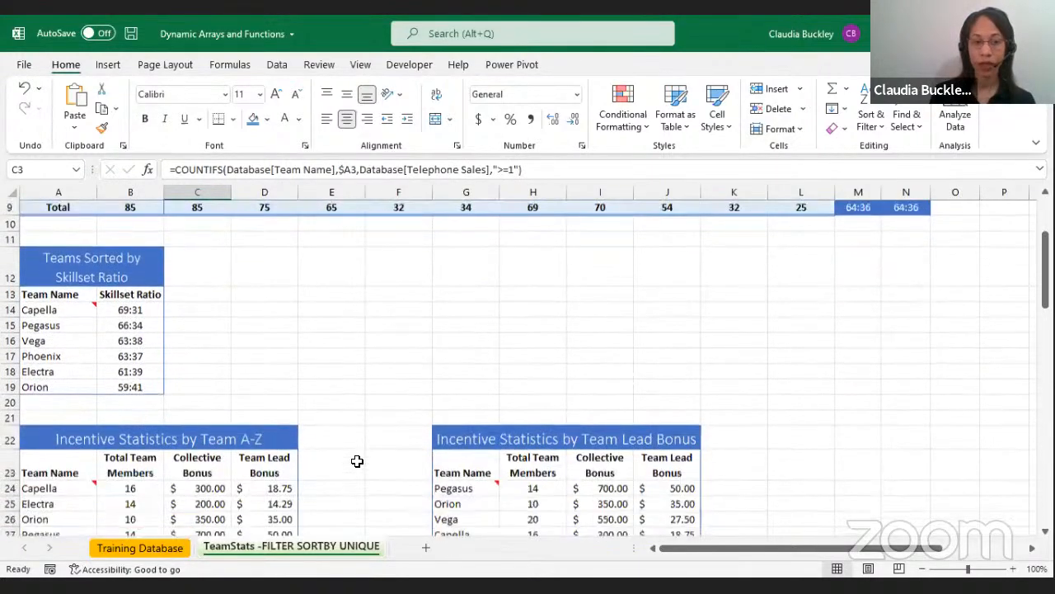
left_click(449, 356)
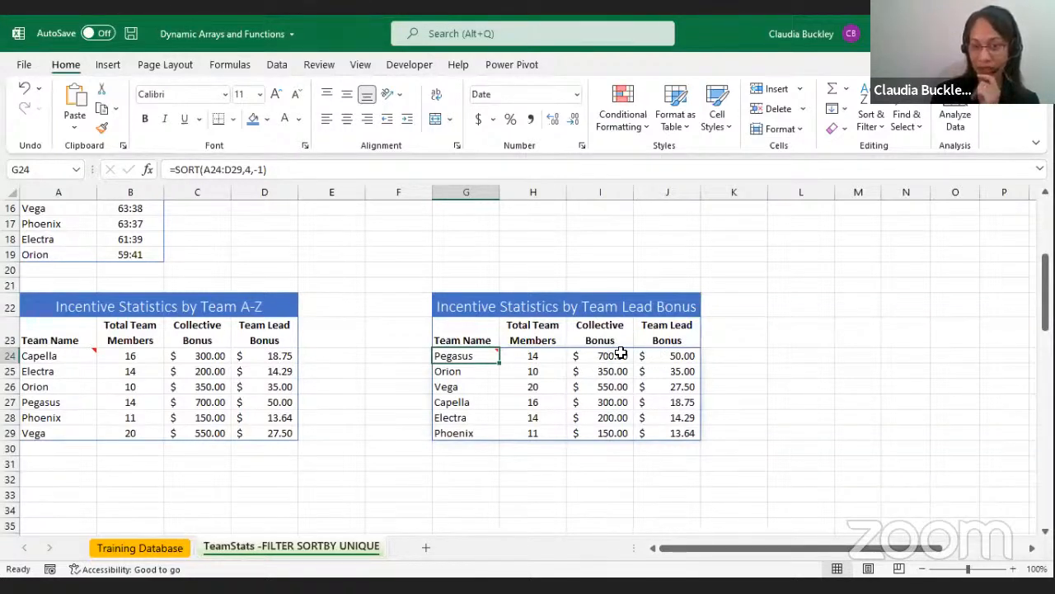
left_click(656, 349)
left_click(620, 359)
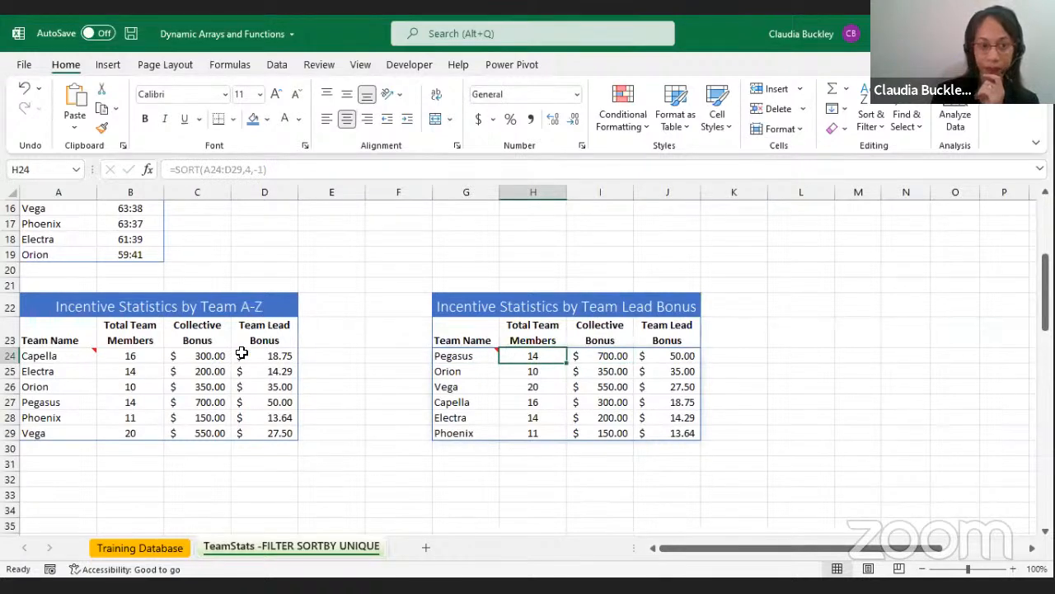
left_click(211, 363)
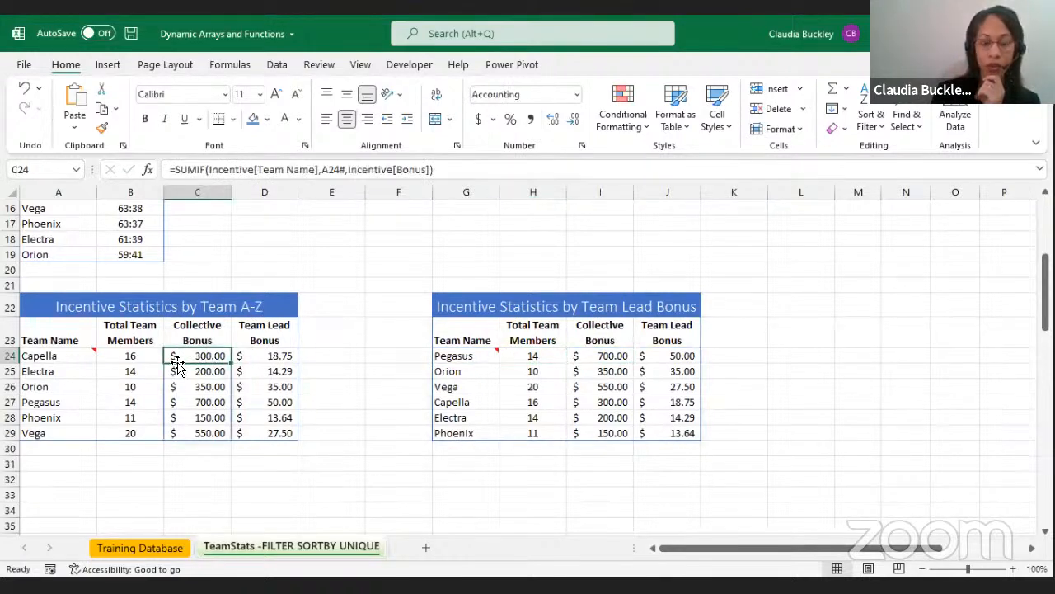
Unhide the Agent Incentive (LAMBDA) sheet.
right_click(222, 550)
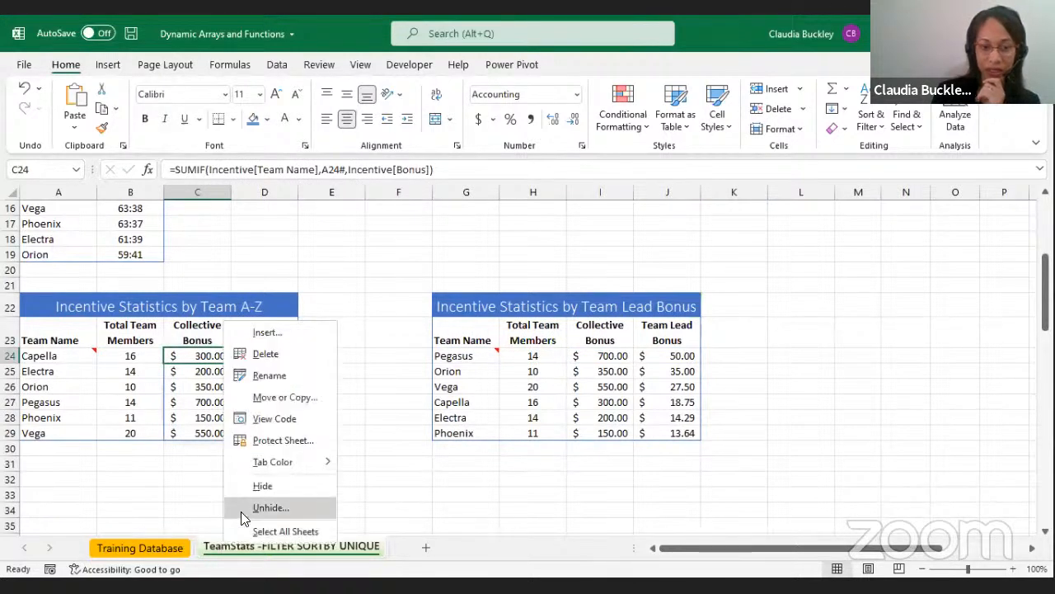
left_click(244, 508)
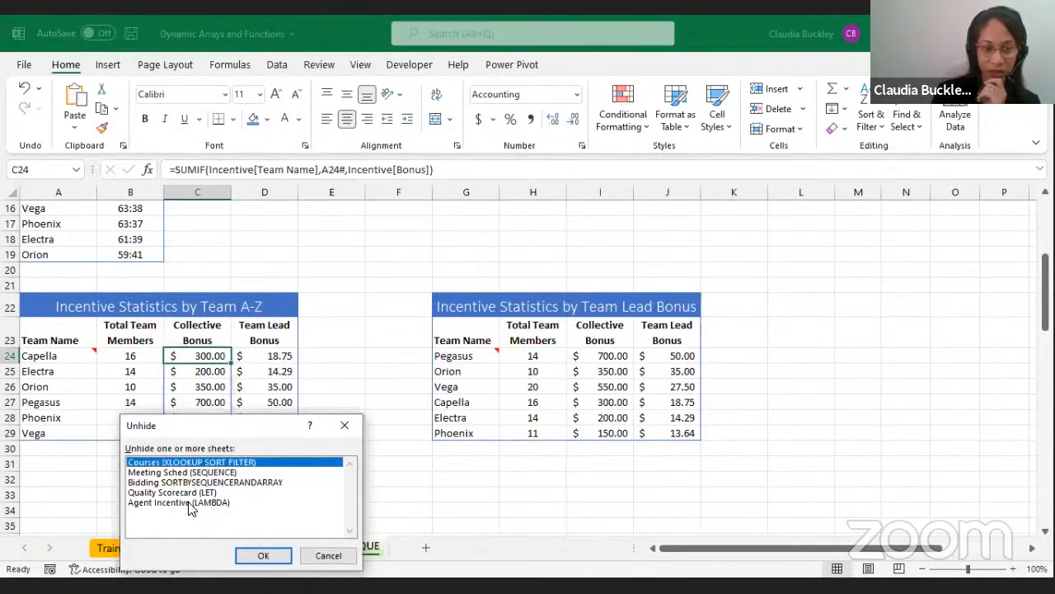
left_click(183, 501)
double_click(183, 501)
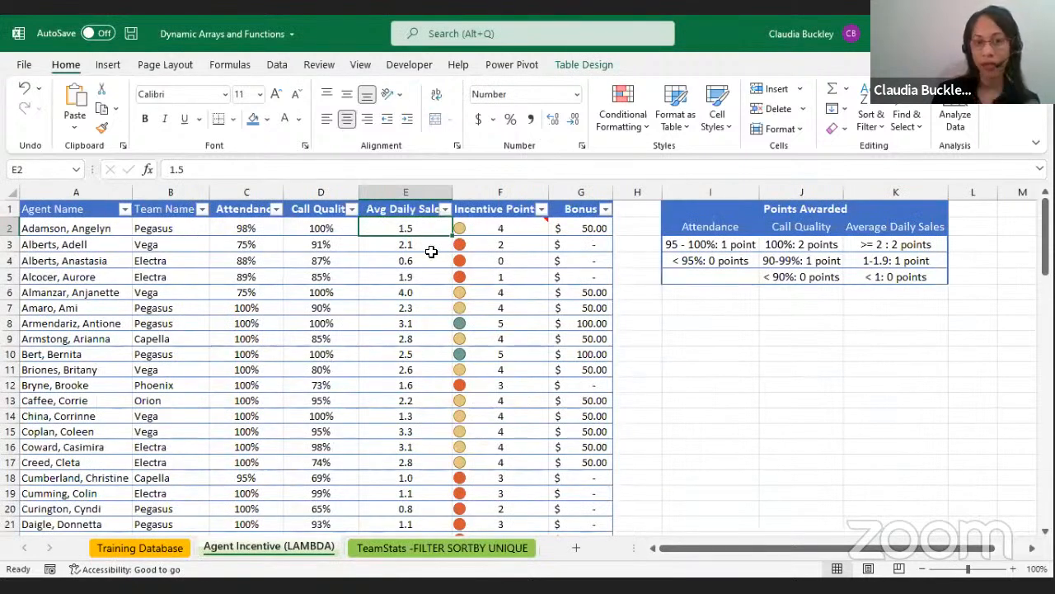
Examine the Incentive Points and Bonus formulas in rows 7 and 8 of the Agent Incentive sheet.
left_click(468, 323)
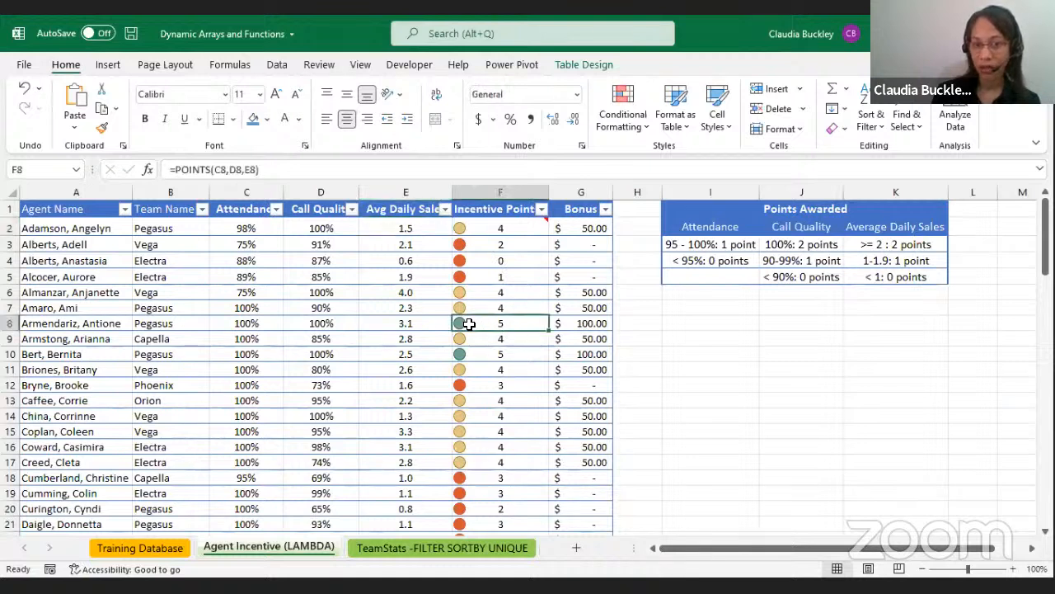
left_click(472, 305)
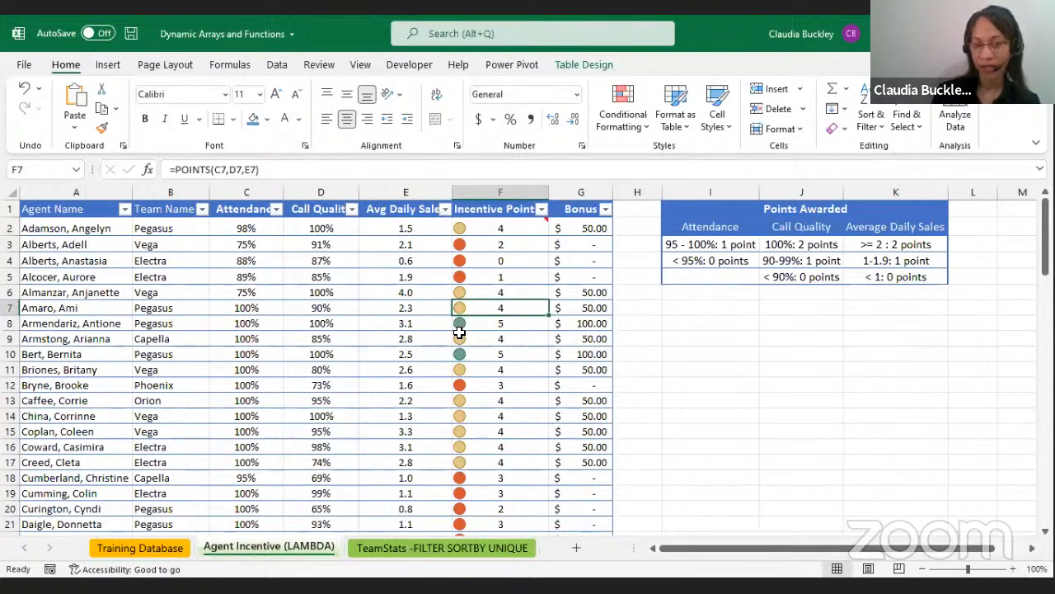
left_click(585, 325)
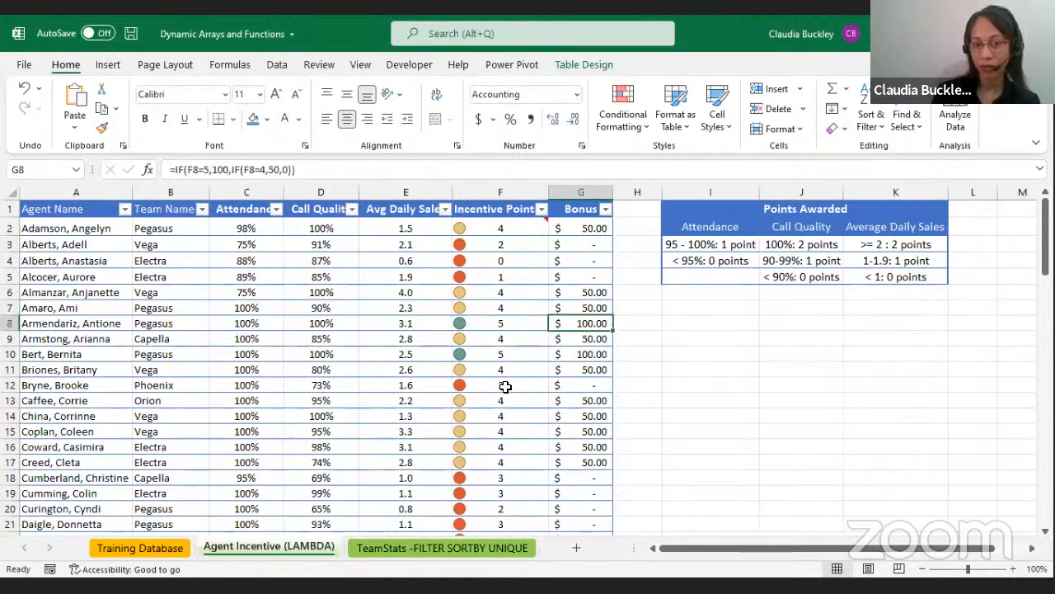
left_click(578, 306)
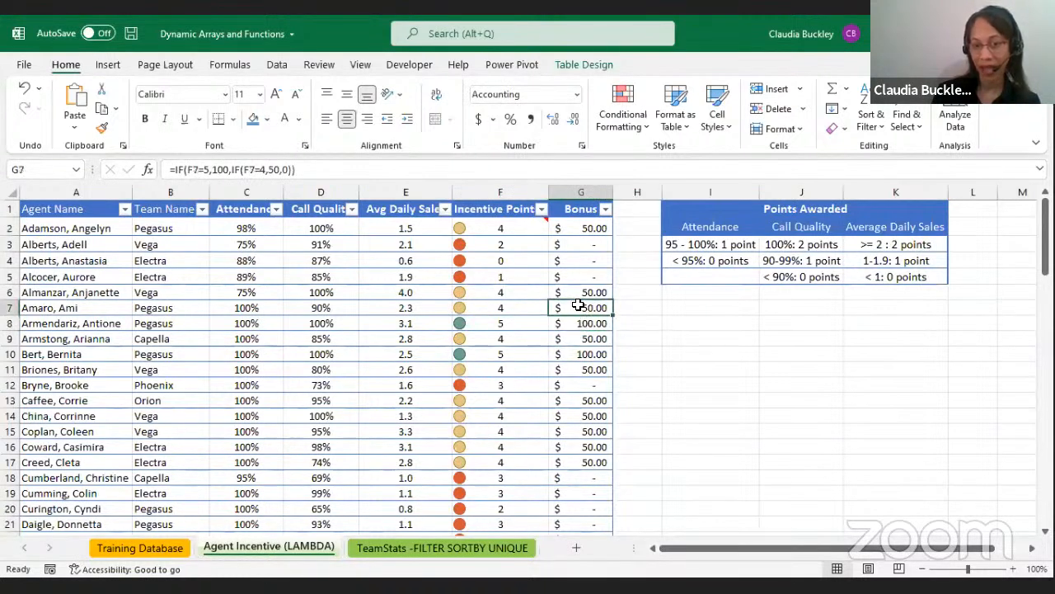
Back on TeamStats, examine the spill formulas in A24 and D24 and the sort index of the SORT formula in G24.
left_click(415, 554)
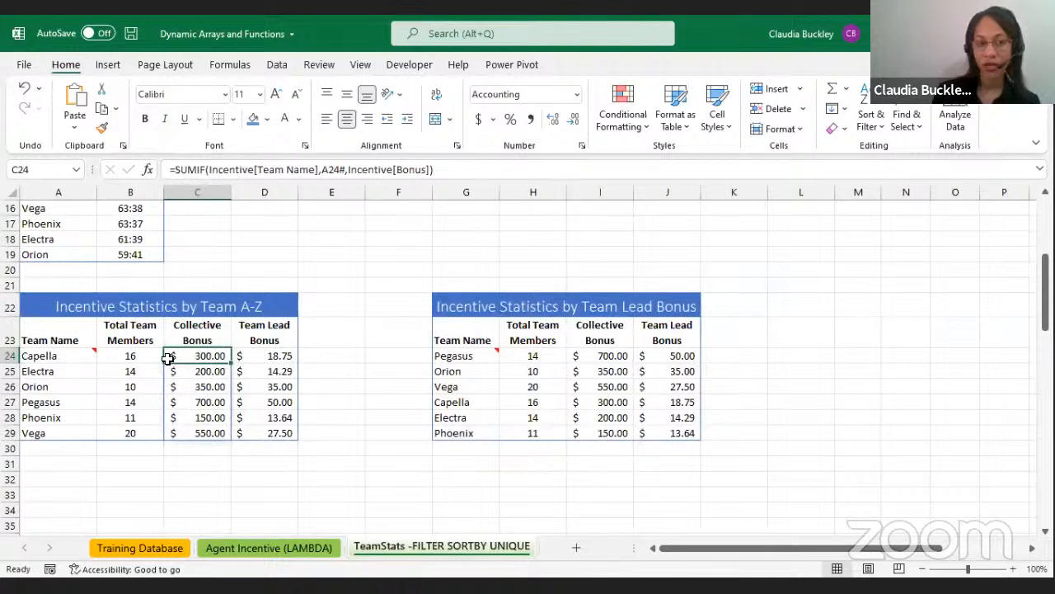
left_click(45, 352)
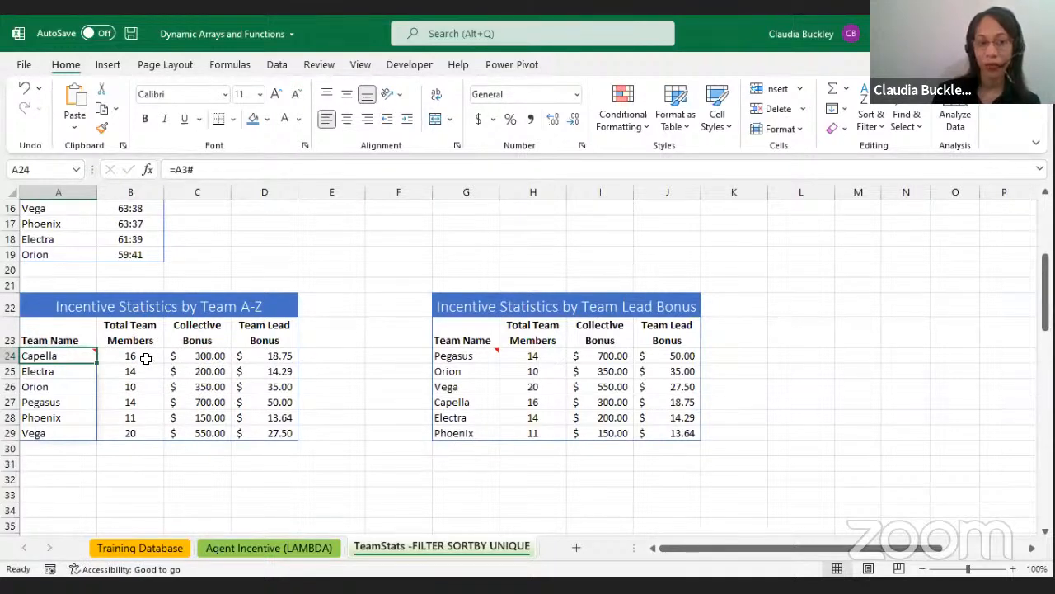
left_click(255, 354)
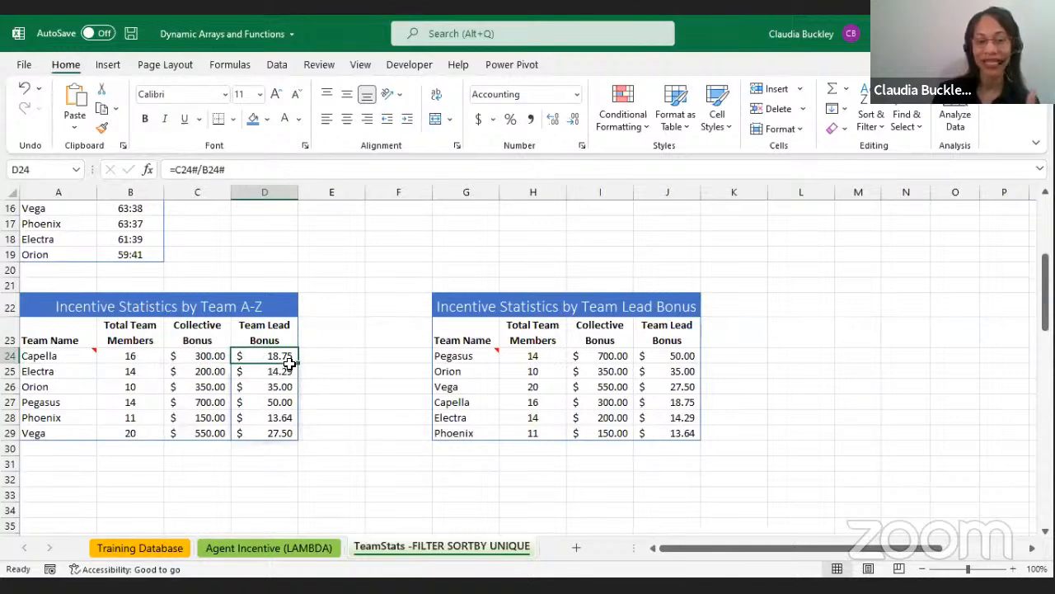
left_click(279, 404)
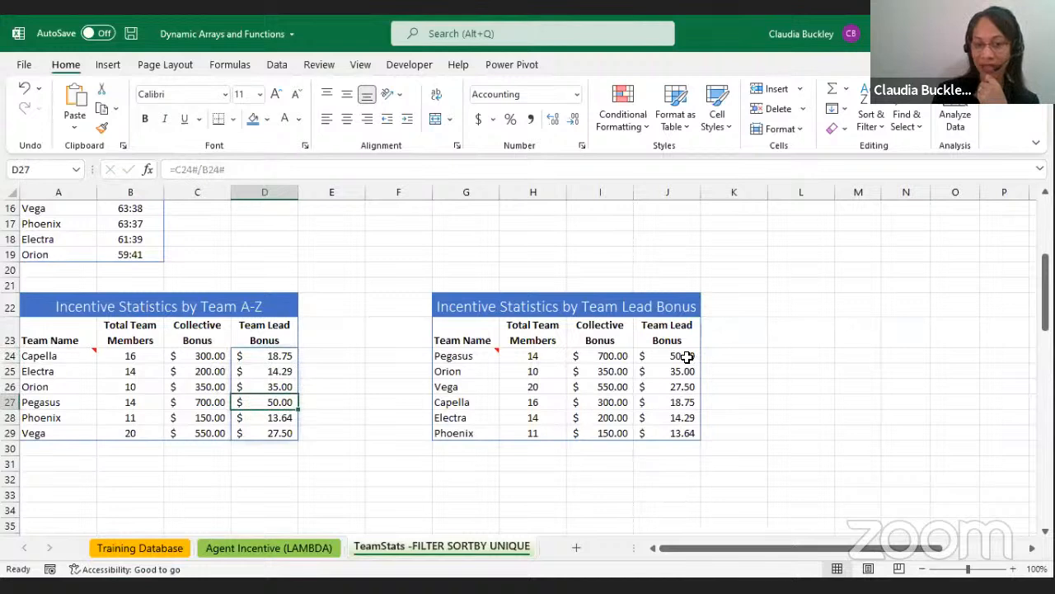
left_click(484, 354)
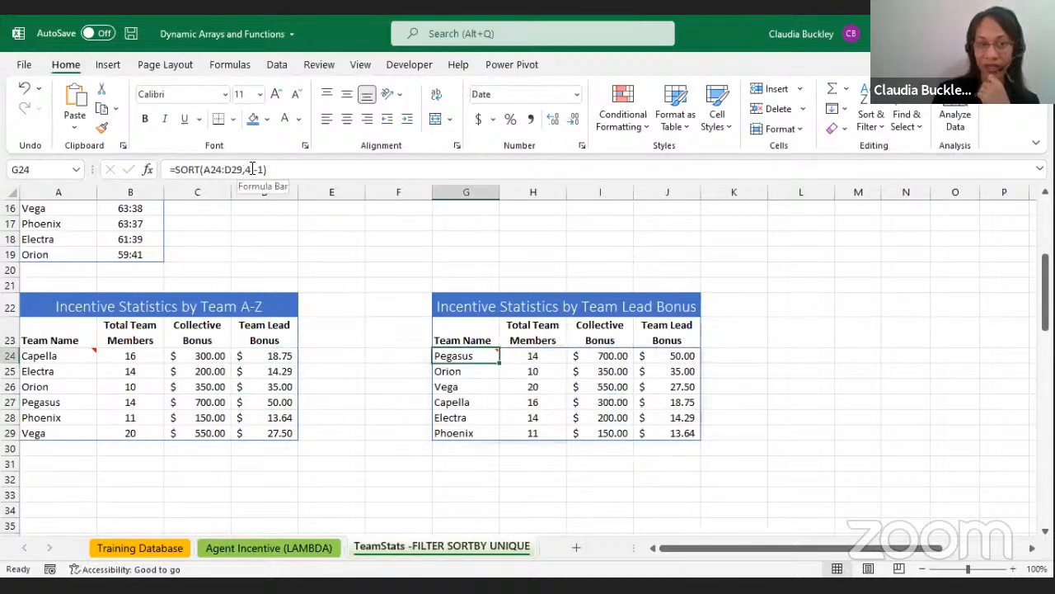
left_click(250, 169)
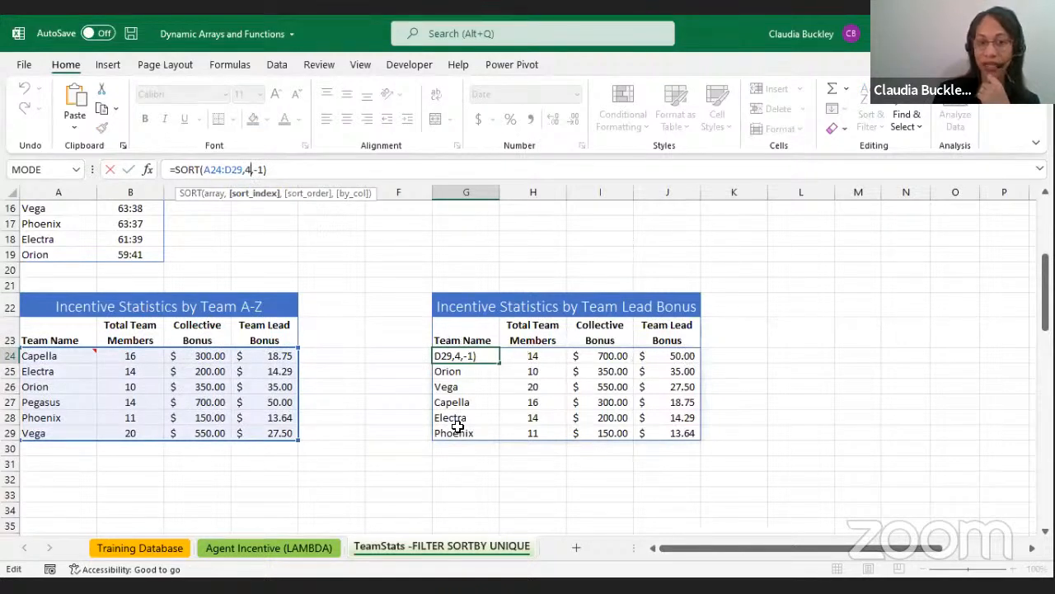
key("Escape")
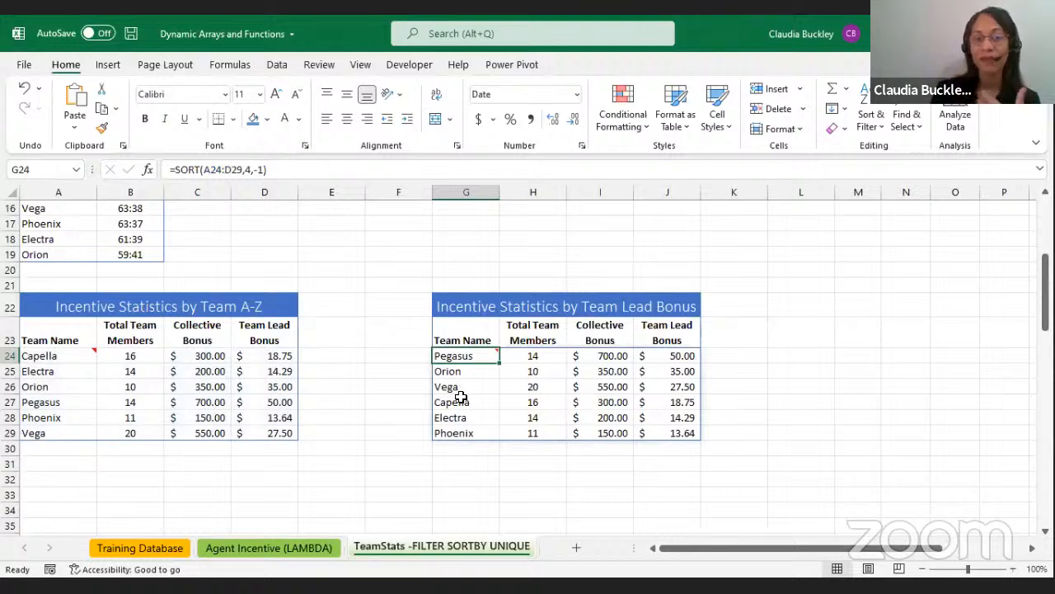
left_click(177, 169)
type("@")
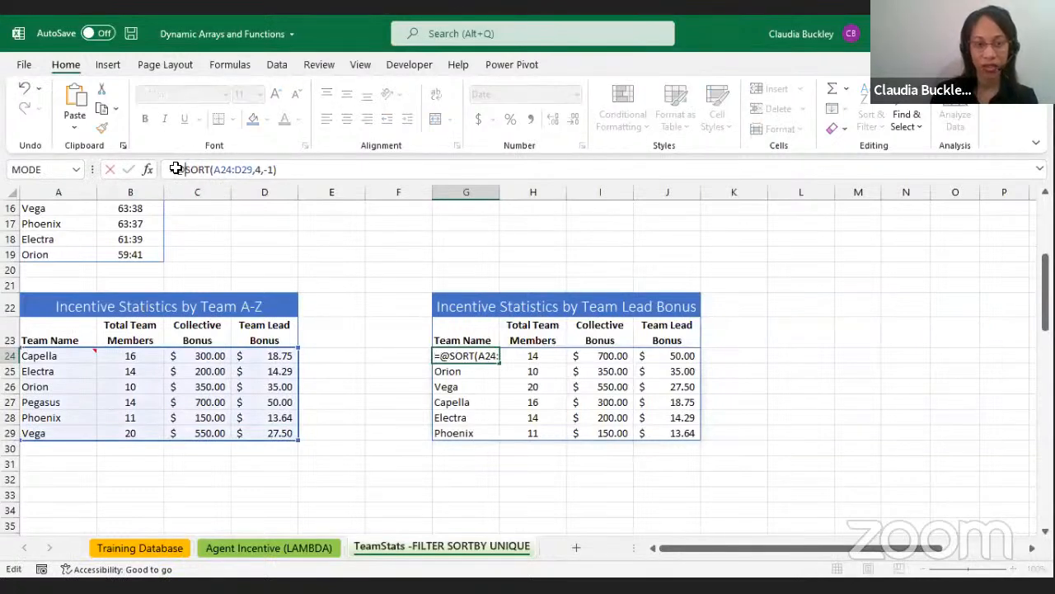
key("Return")
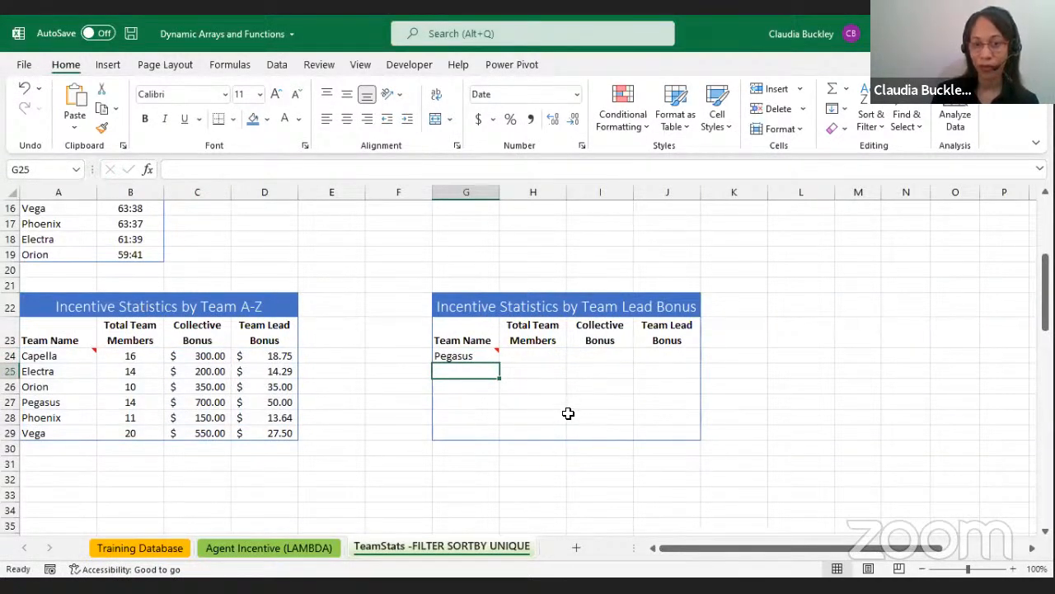
mouse_move(485, 351)
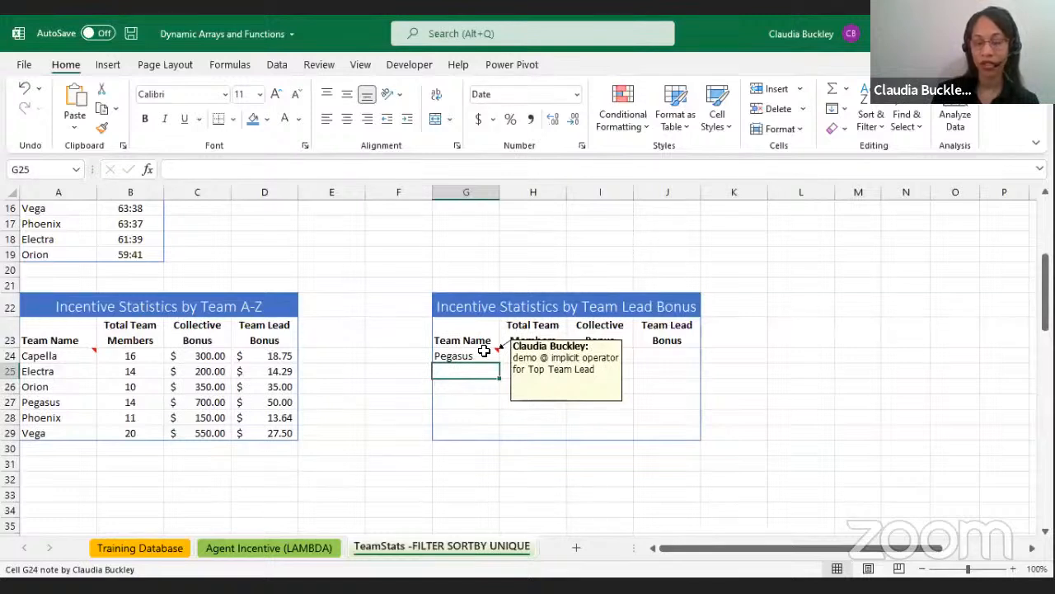
left_click(485, 352)
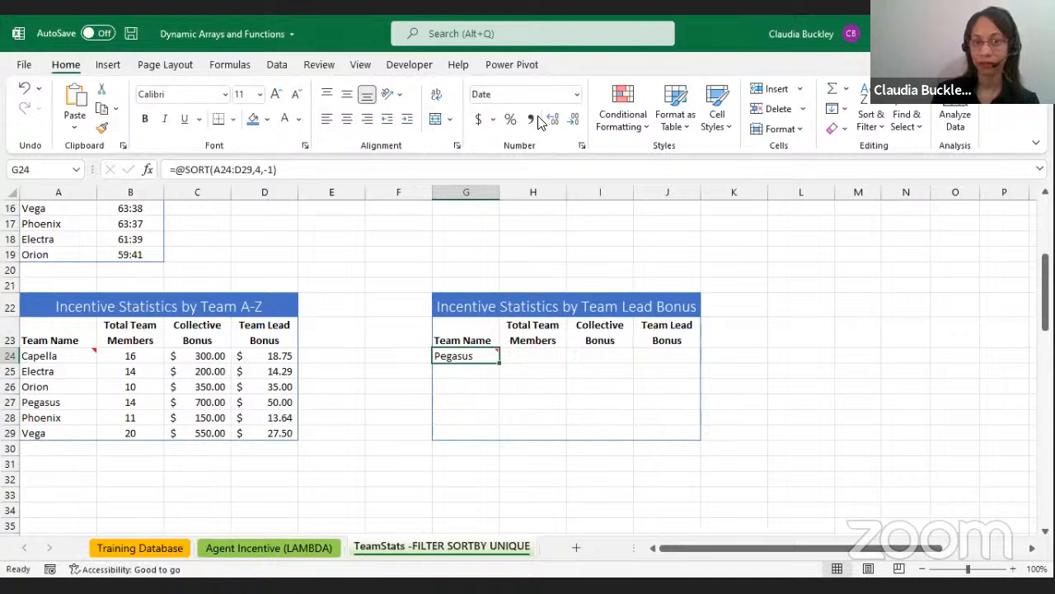
key("alt+Tab")
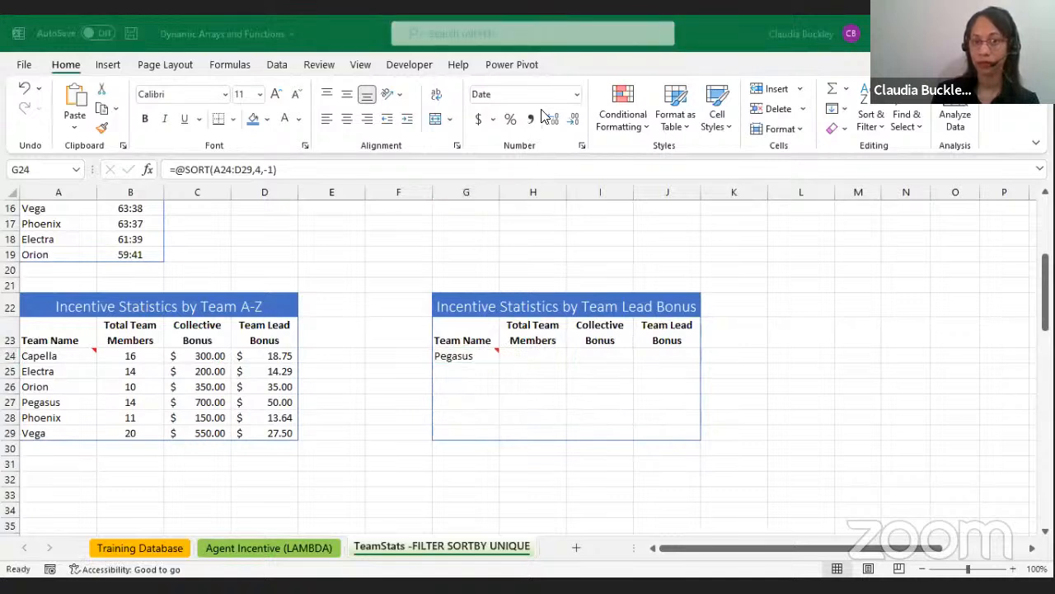